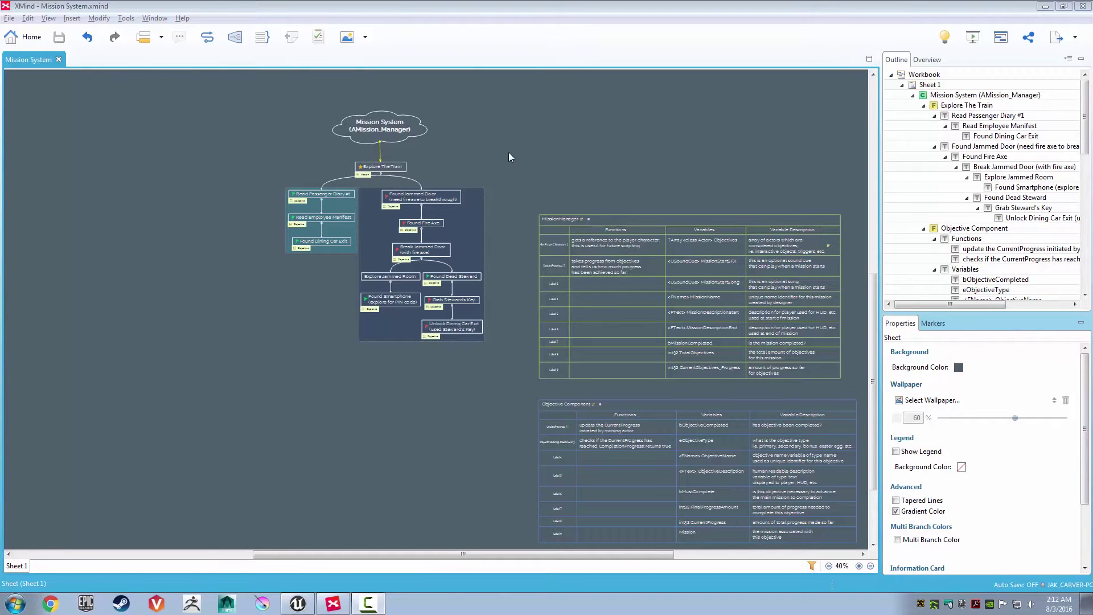
# Examine the Mission System (AMission_Manager) topic and the mission flow branching beneath it
pyautogui.scroll(3, 507, 152)
pyautogui.hscroll(-2, 547, 228)
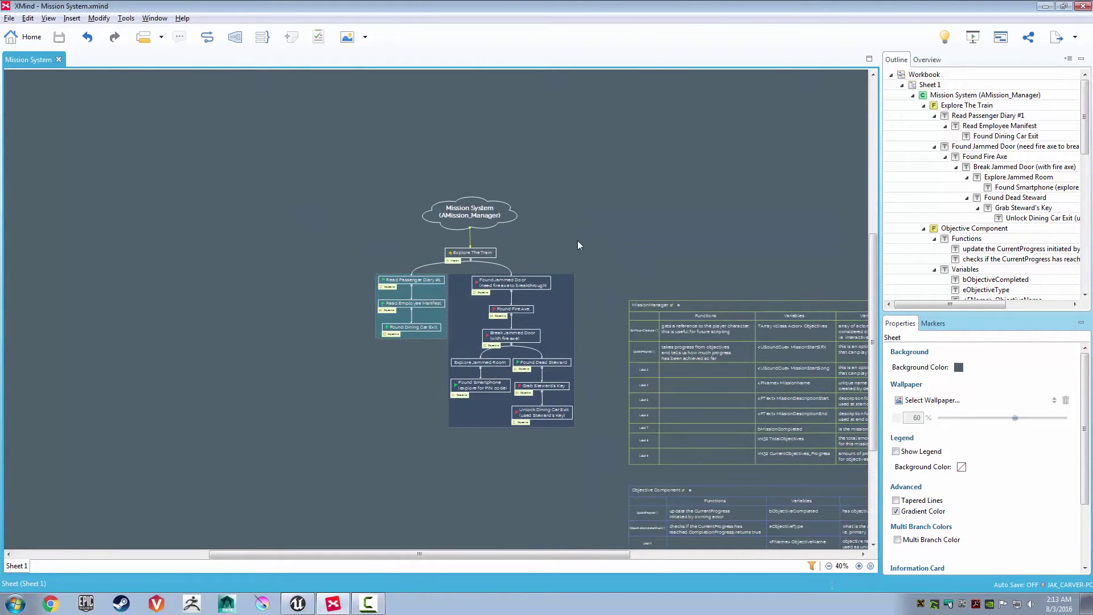
pyautogui.scroll(3, 569, 239)
pyautogui.moveTo(598, 209)
pyautogui.mouseDown()
pyautogui.moveTo(577, 217)
pyautogui.moveTo(614, 219)
pyautogui.mouseUp()
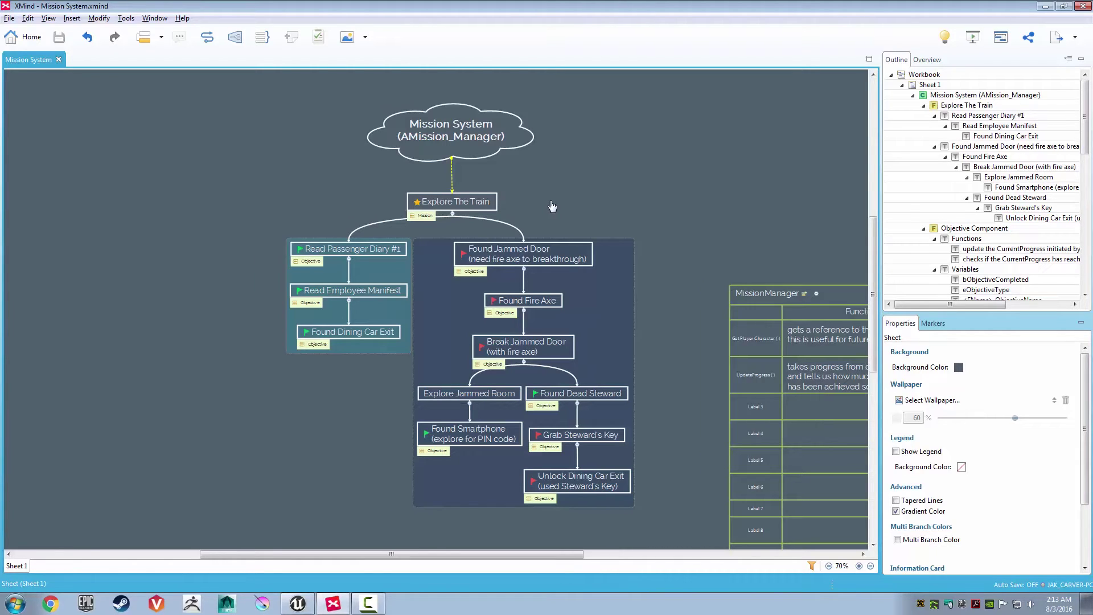
pyautogui.click(439, 128)
pyautogui.click(438, 129)
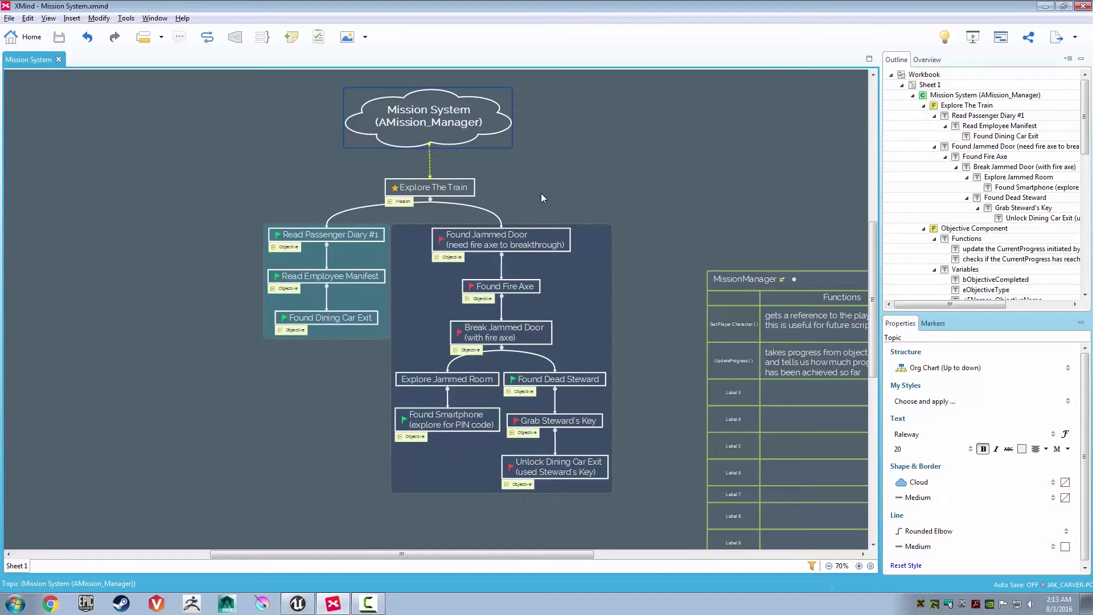
pyautogui.click(540, 194)
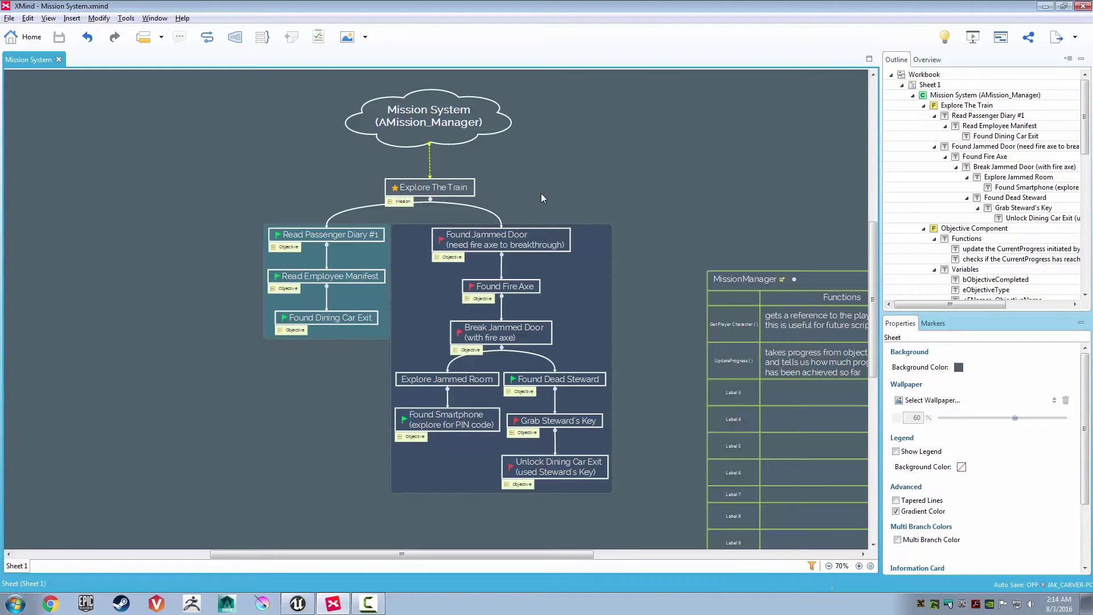
# Rename the Explore The Train topic to "Explore The Train/Exit The Train Car" and save the mind map
pyautogui.click(439, 192)
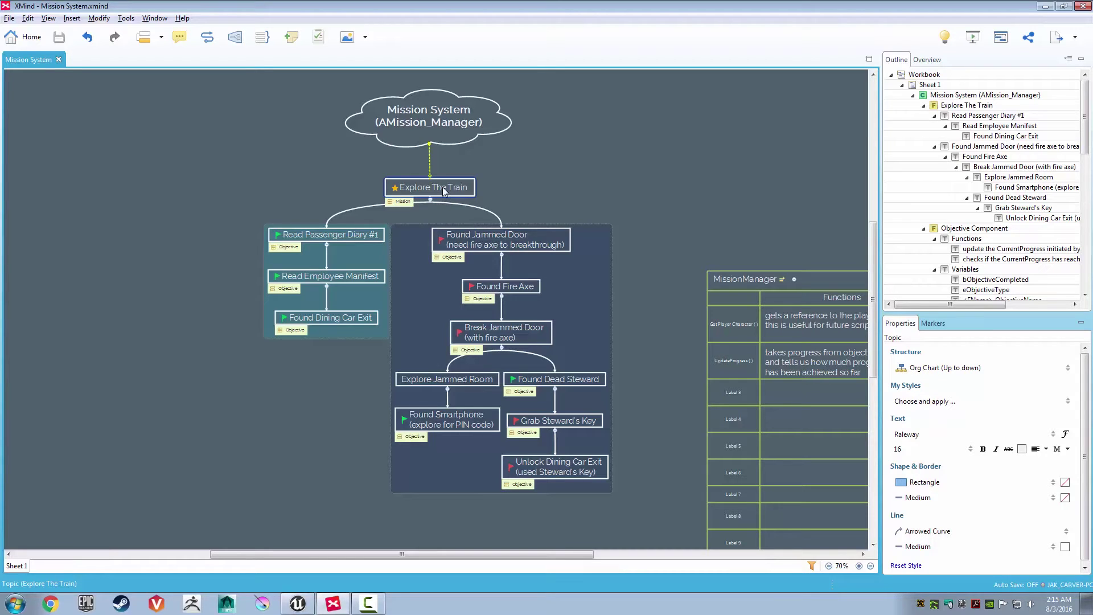
pyautogui.doubleClick(443, 191)
pyautogui.press('End')
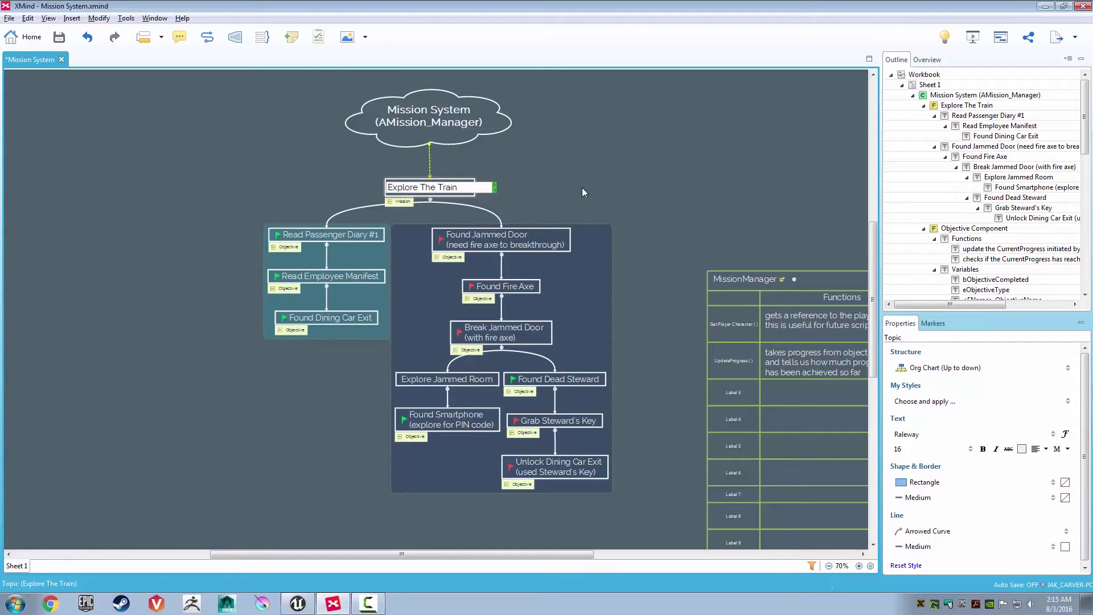
pyautogui.write('/Find')
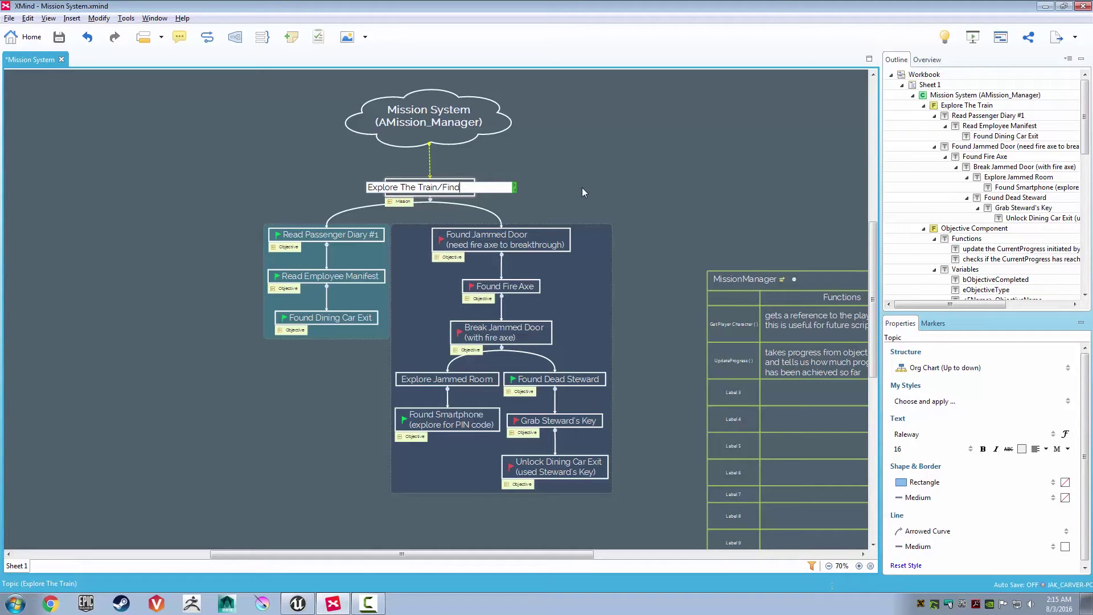
pyautogui.write(' The Exit')
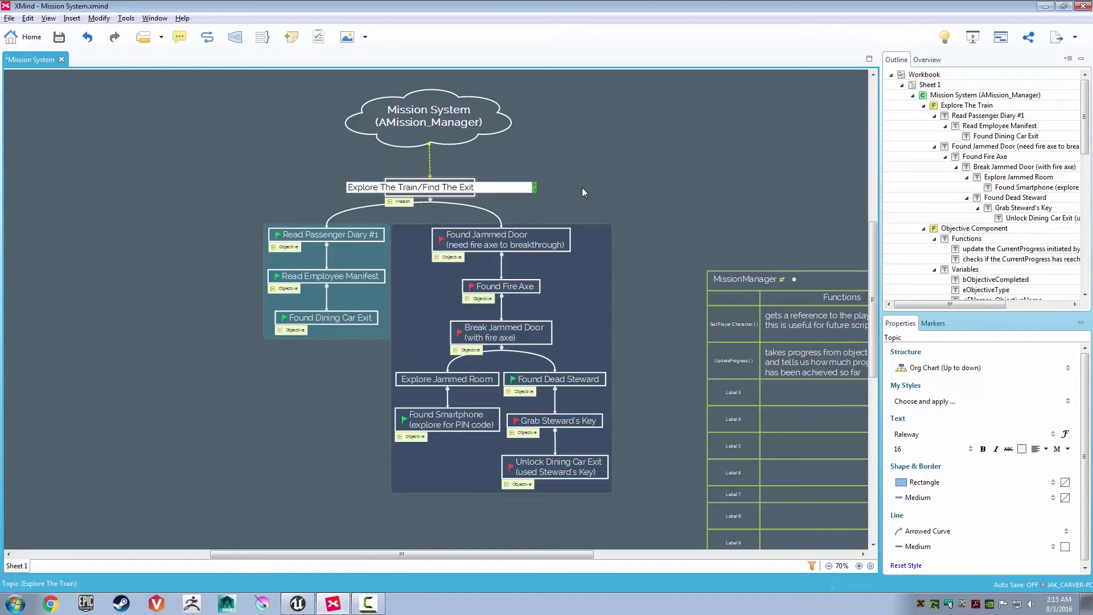
pyautogui.hotkey('ctrl', 'shift', 'Left')
pyautogui.hotkey('ctrl', 'shift', 'Left')
pyautogui.hotkey('ctrl', 'shift', 'Left')
pyautogui.write('Exit The')
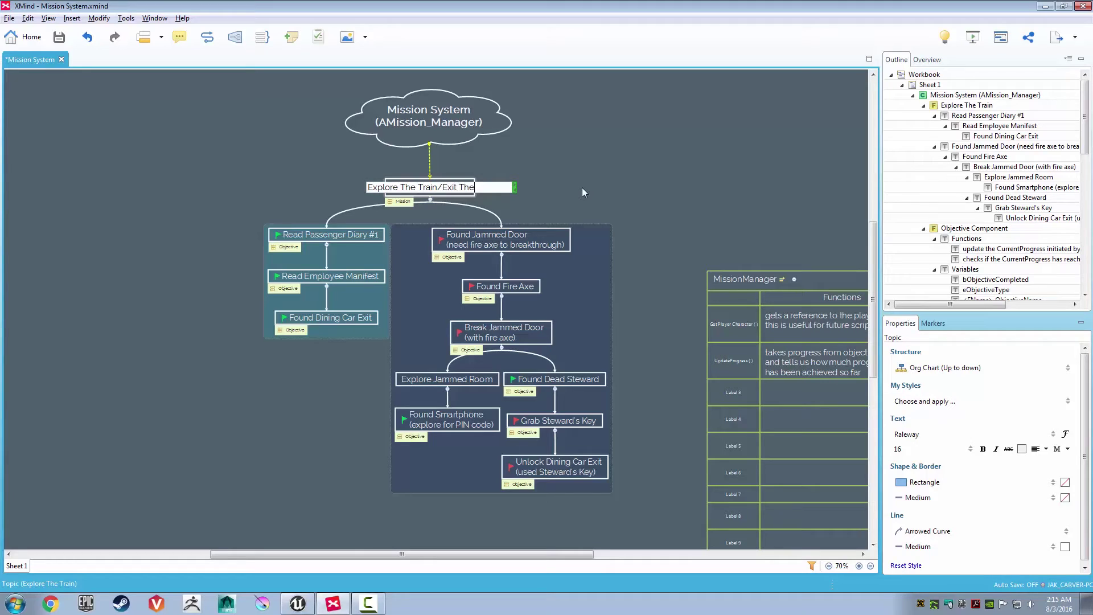
pyautogui.write(' Train Car')
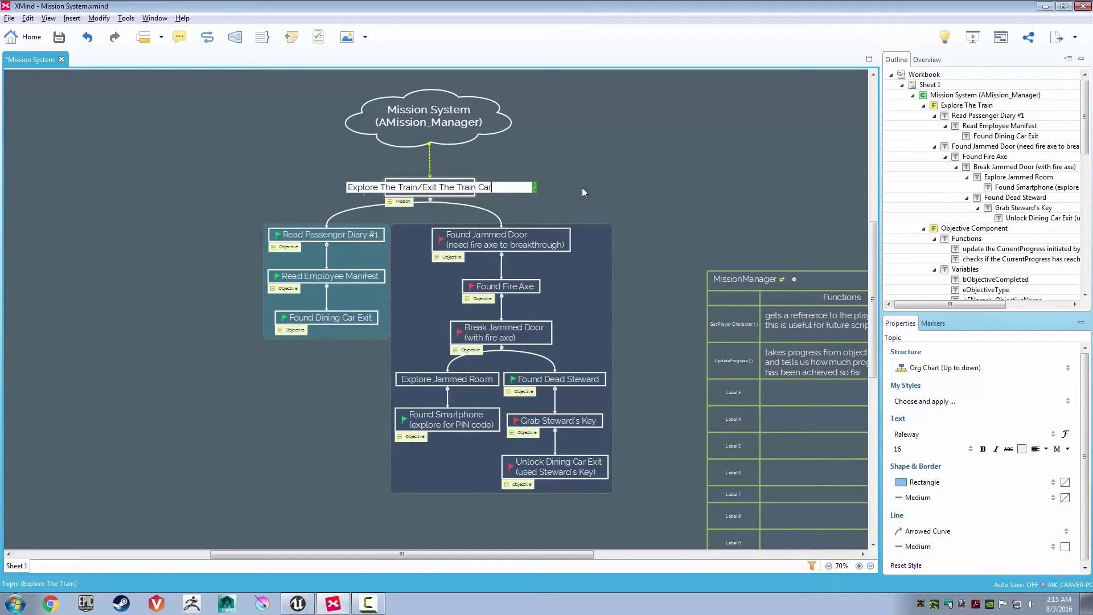
pyautogui.press('Return')
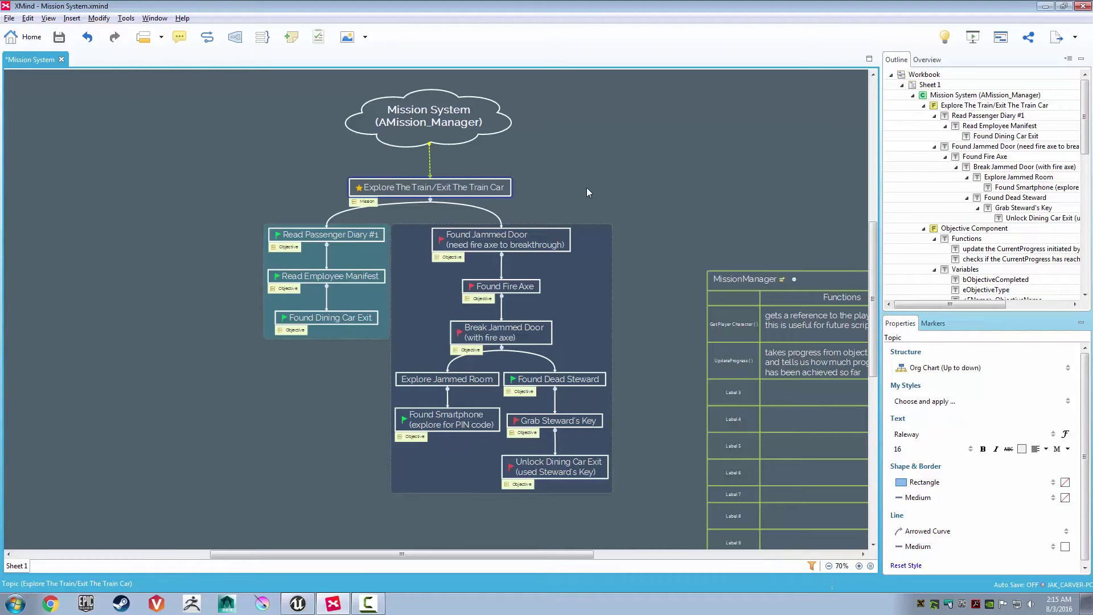
pyautogui.click(587, 187)
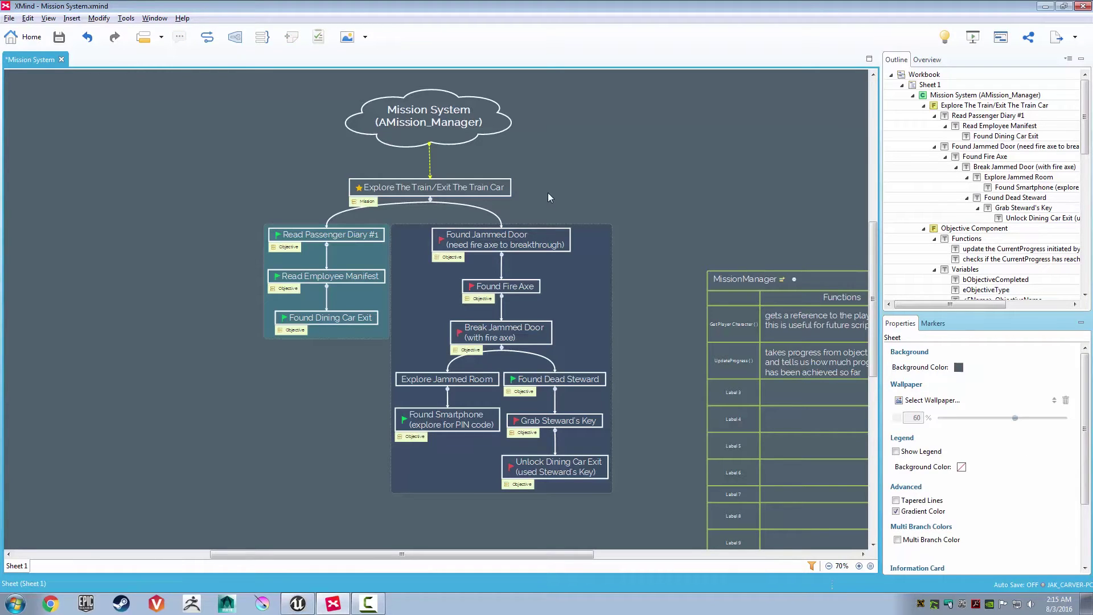
pyautogui.hotkey('ctrl', 's')
# Delete the red flag marker from the Found Jammed Door topic
pyautogui.scroll(-1, 602, 174)
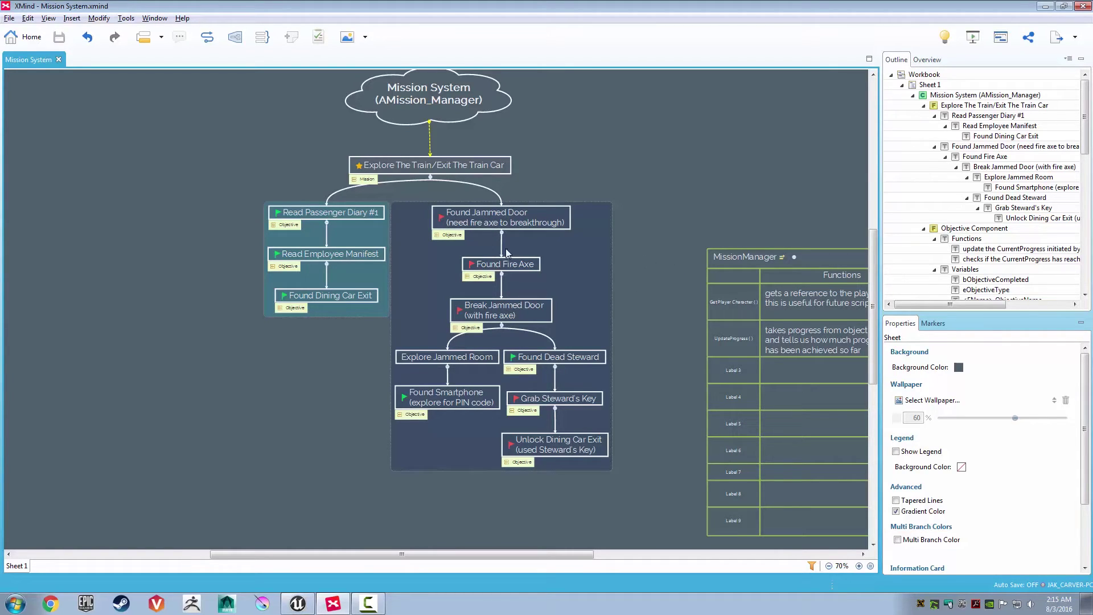
pyautogui.click(442, 217)
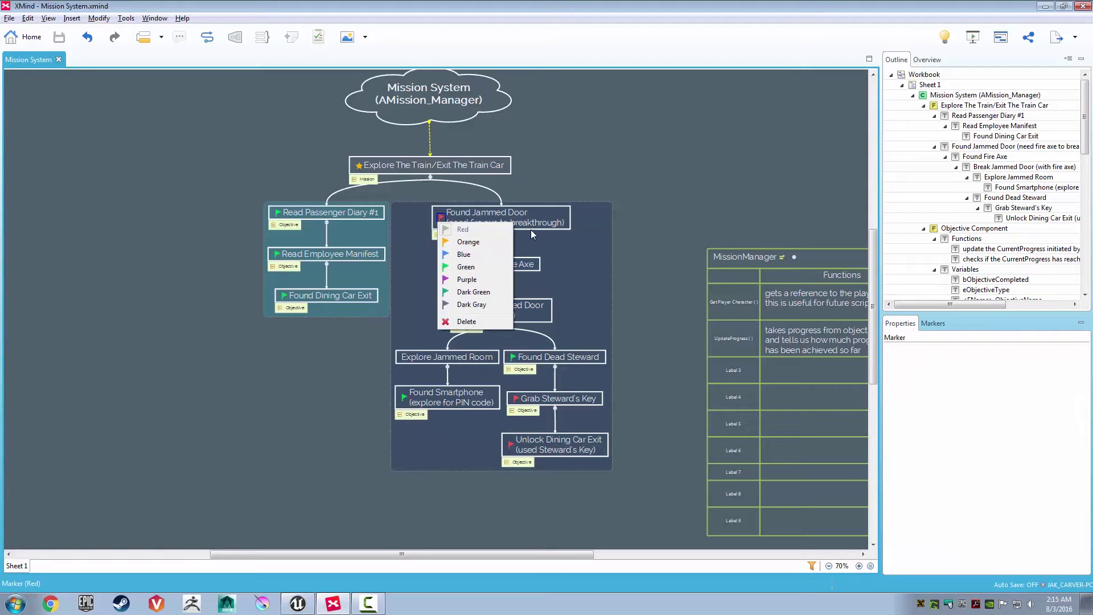
pyautogui.click(467, 321)
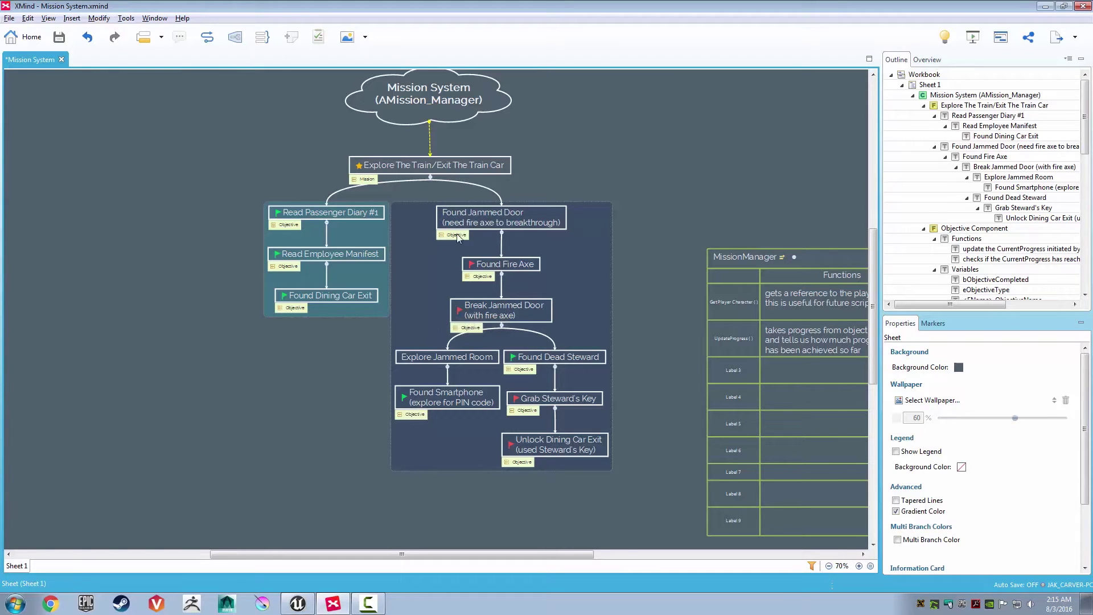
pyautogui.doubleClick(458, 235)
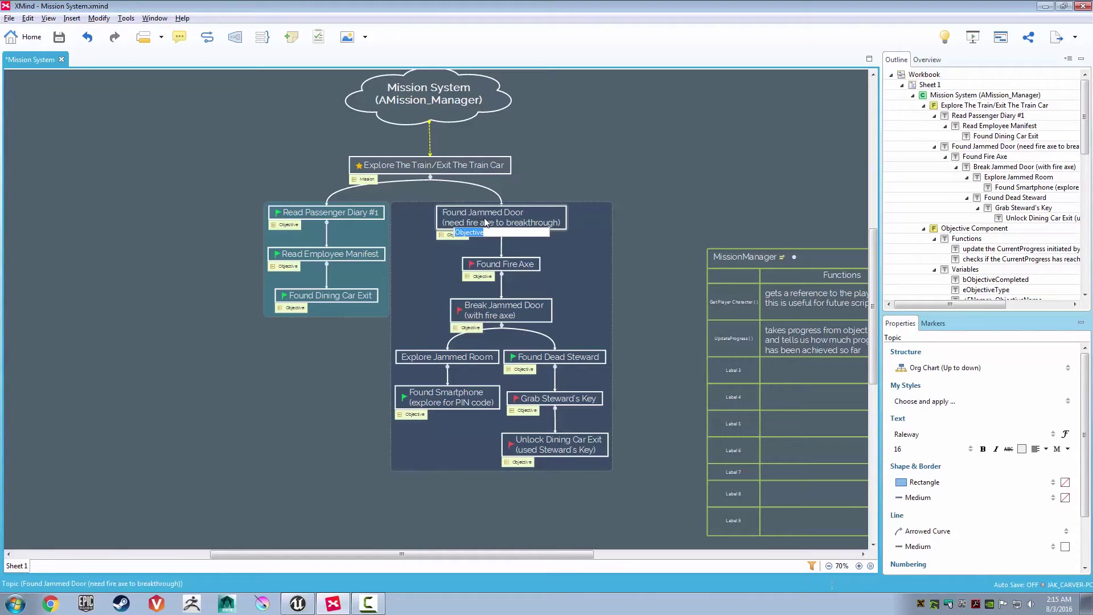
pyautogui.press('BackSpace')
pyautogui.press('Escape')
pyautogui.press('Escape')
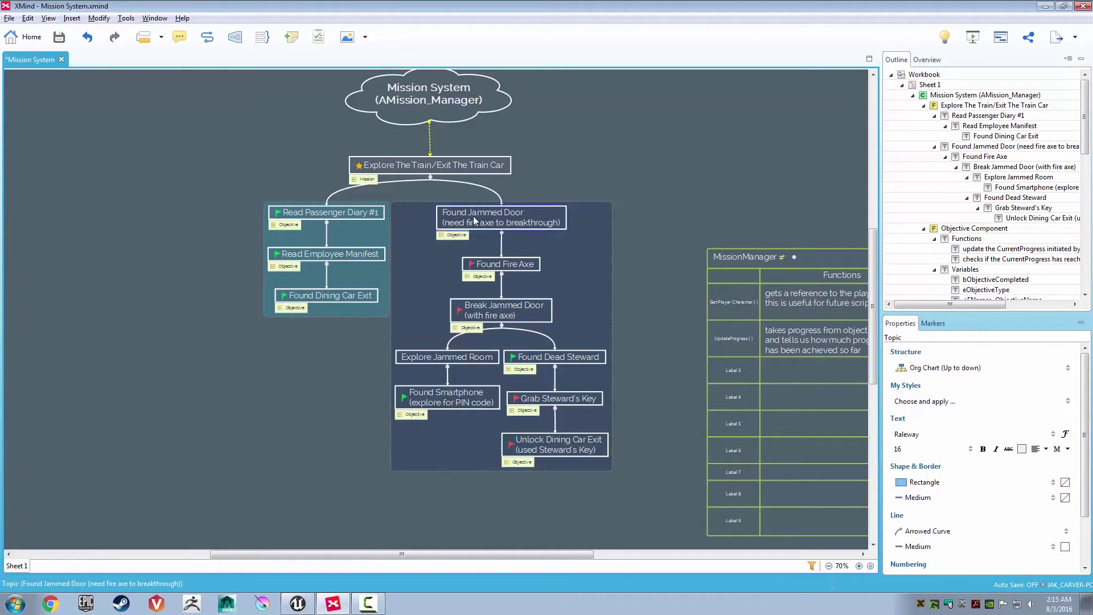
# Remove the Objective label from the Found Jammed Door topic and save the mind map
pyautogui.press('F3')
pyautogui.press('Delete')
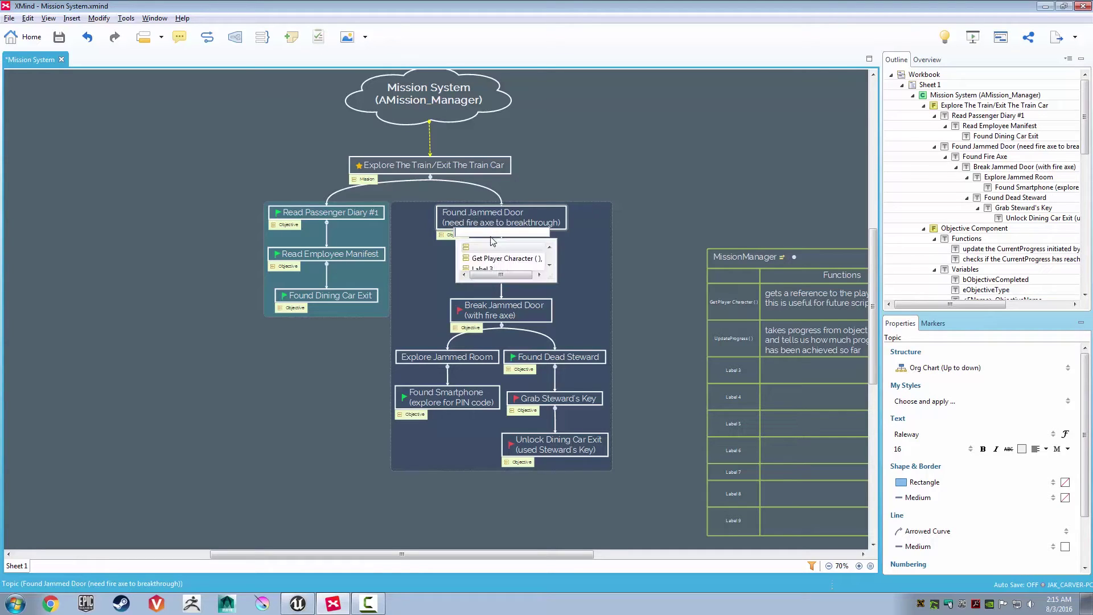
pyautogui.press('Escape')
pyautogui.press('Return')
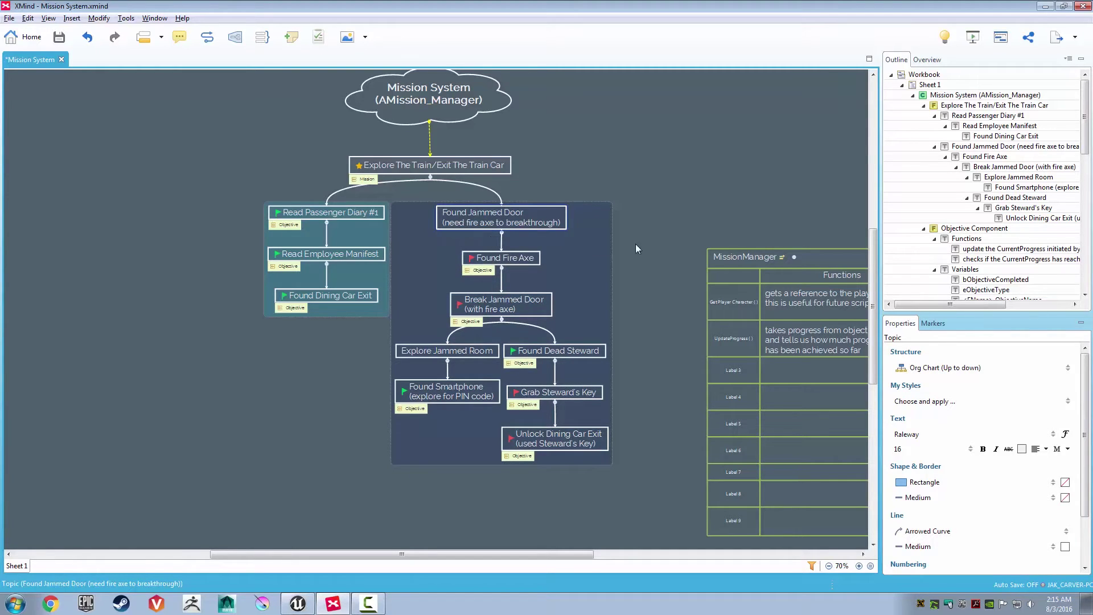
pyautogui.click(625, 281)
pyautogui.hotkey('ctrl', 's')
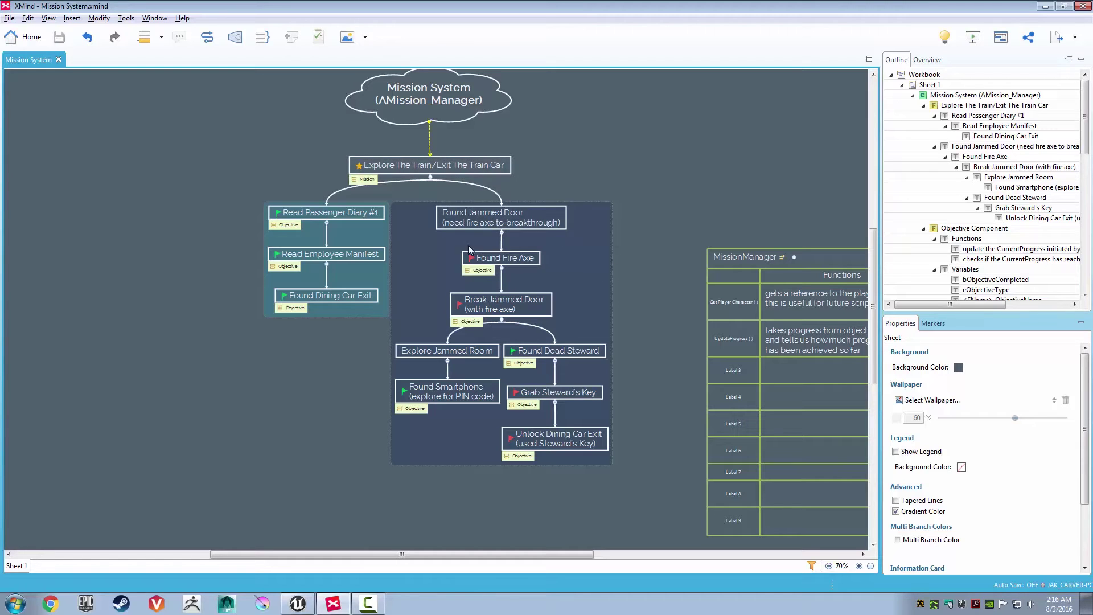
# Examine the Found Jammed Door branch topic by topic, from the fire axe down to Unlock Dining Car Exit
pyautogui.click(472, 223)
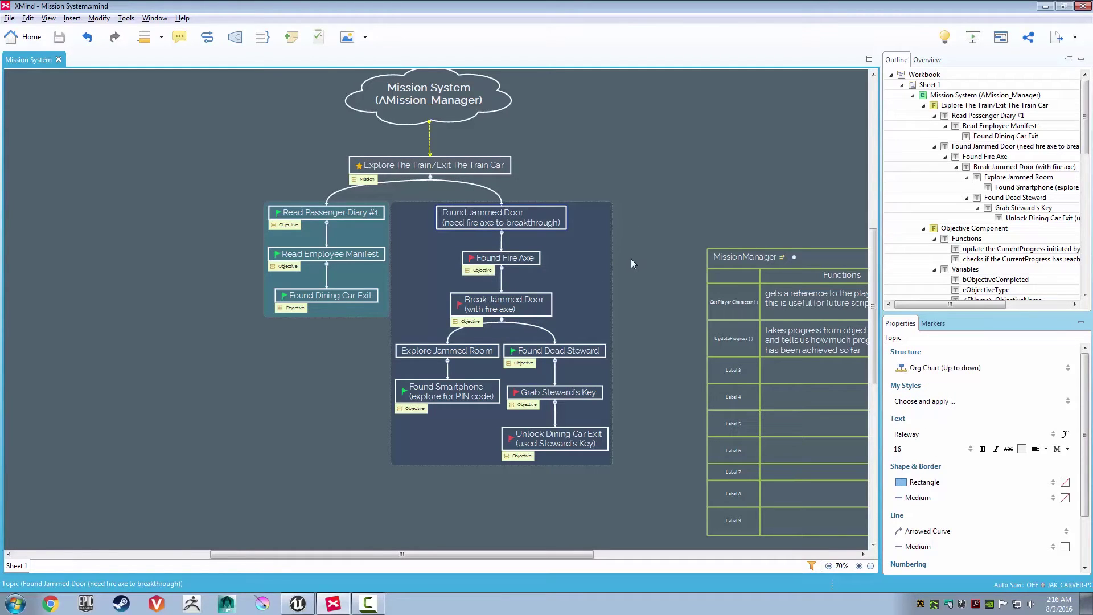
pyautogui.click(637, 316)
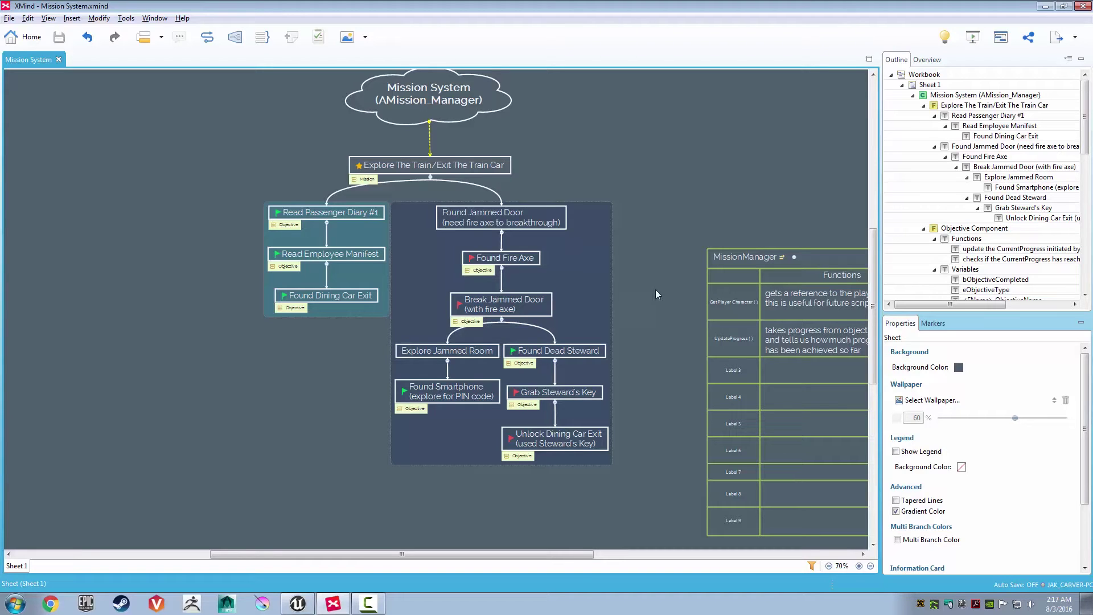
pyautogui.click(522, 223)
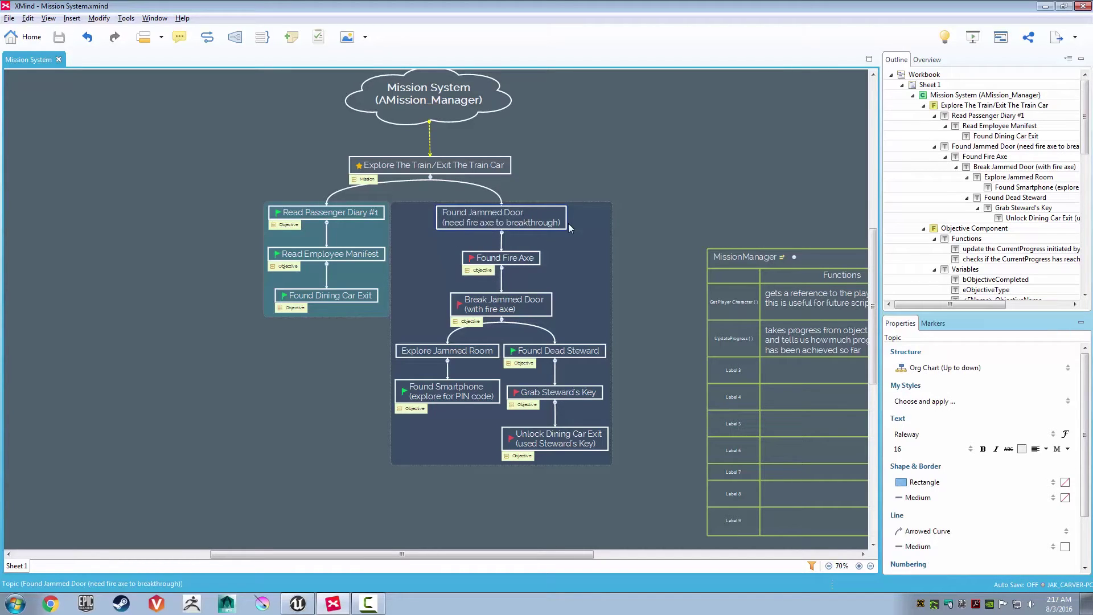
pyautogui.click(520, 262)
pyautogui.press('Down')
pyautogui.scroll(-1, 626, 308)
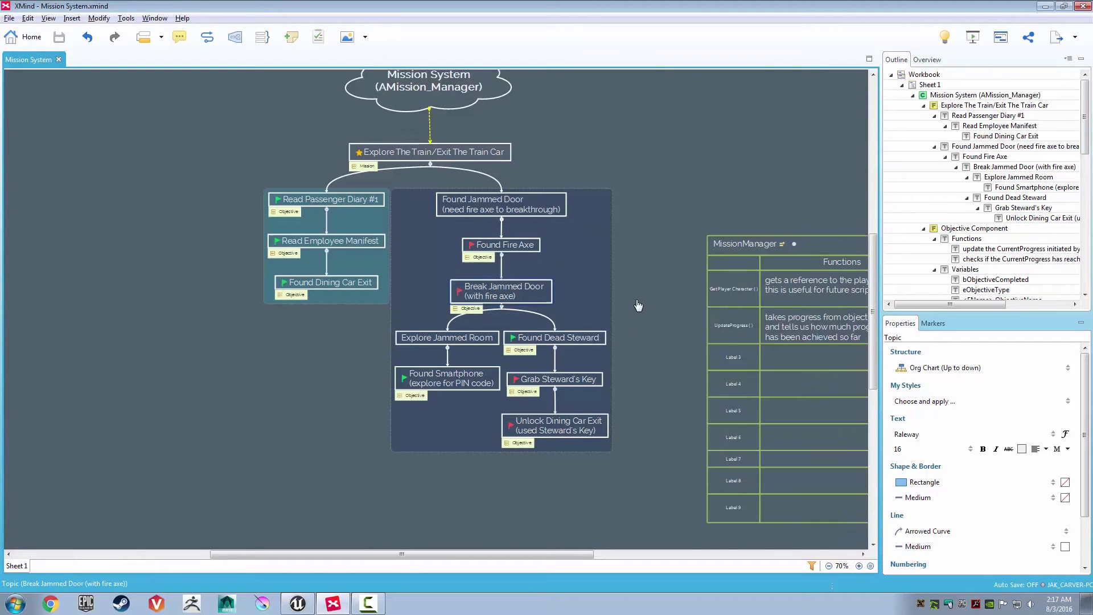
pyautogui.click(516, 185)
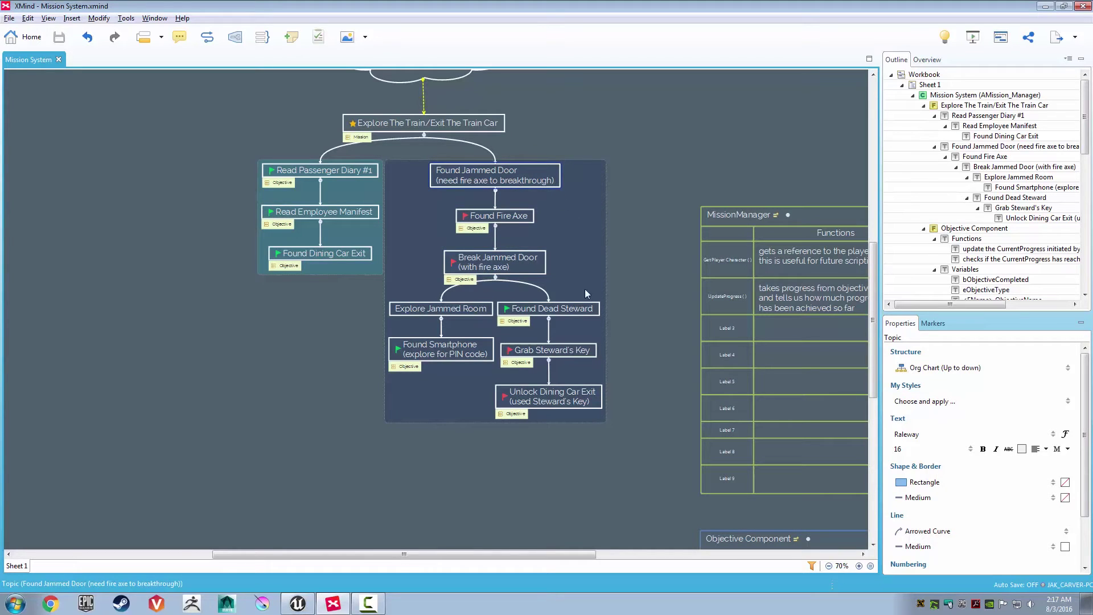
pyautogui.click(485, 269)
pyautogui.click(459, 309)
pyautogui.click(451, 353)
pyautogui.click(550, 311)
pyautogui.click(569, 351)
pyautogui.click(565, 401)
# Examine the Read Passenger Diary #1 branch up close, including Read Employee Manifest, and compare it with the jammed door branch
pyautogui.click(346, 172)
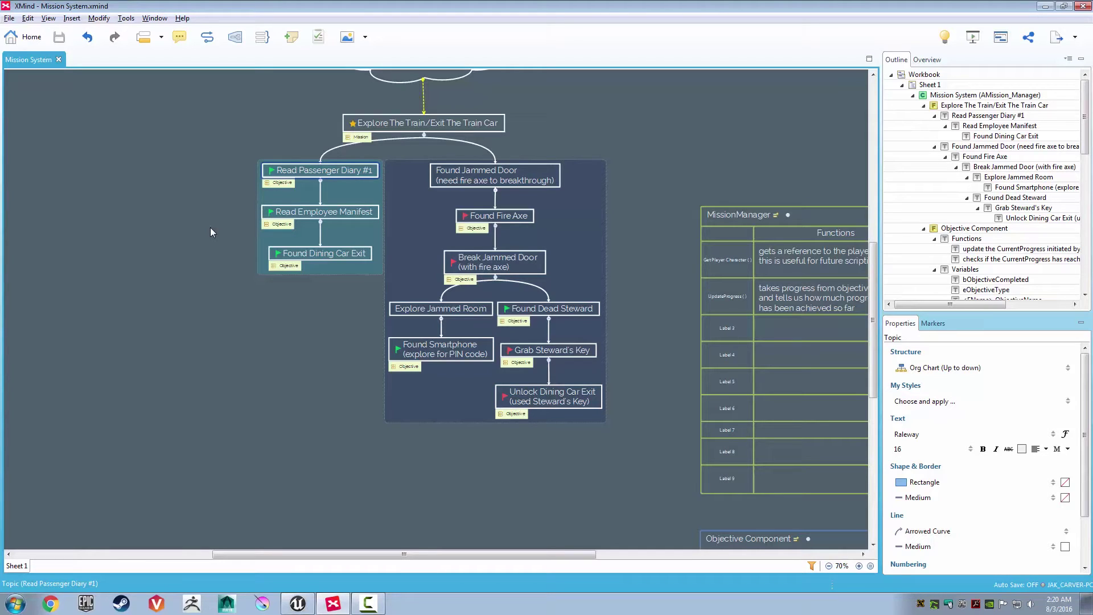
pyautogui.click(319, 312)
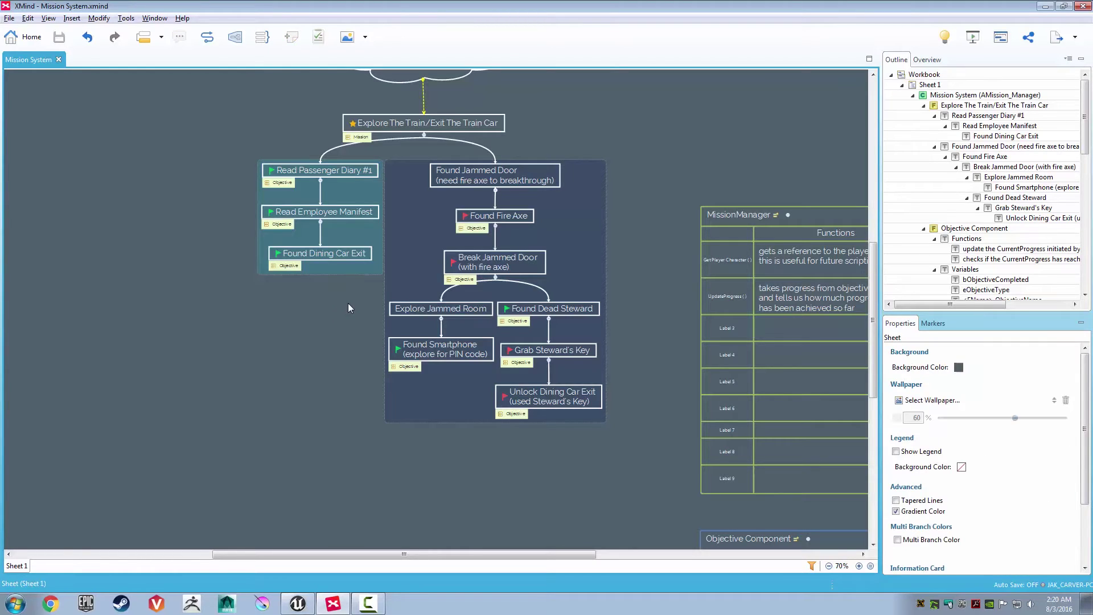
pyautogui.click(345, 176)
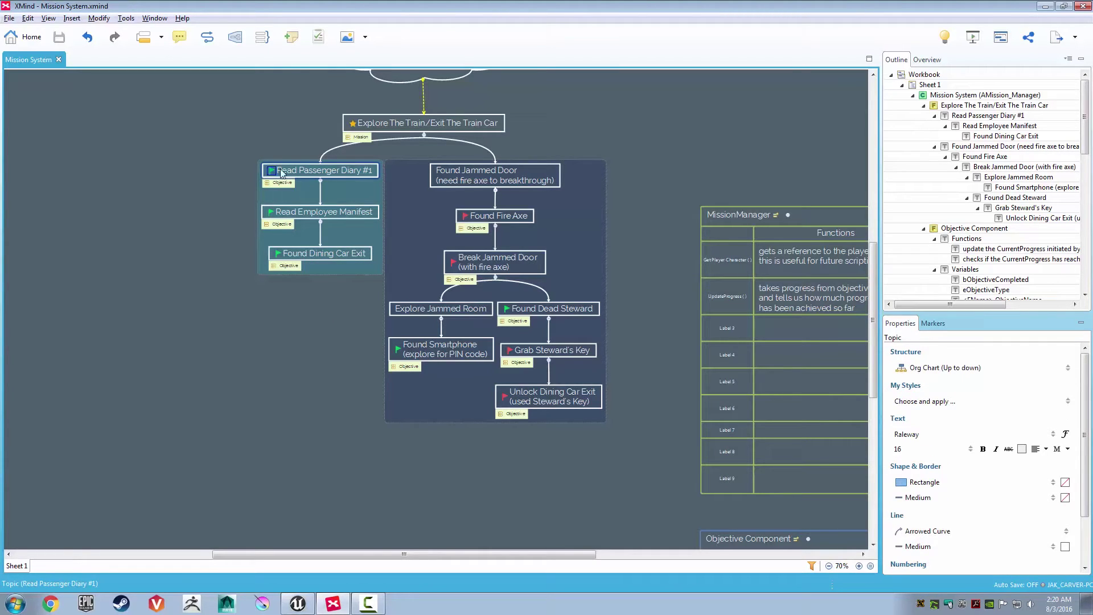
pyautogui.moveTo(196, 240); pyautogui.dragTo(294, 278)
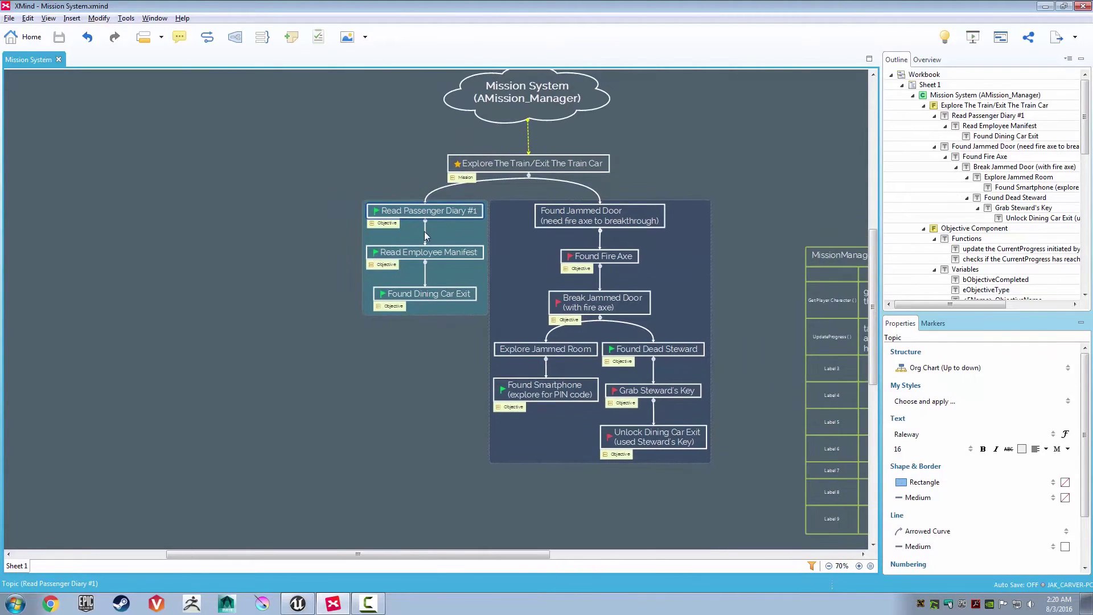
pyautogui.scroll(4, 424, 231)
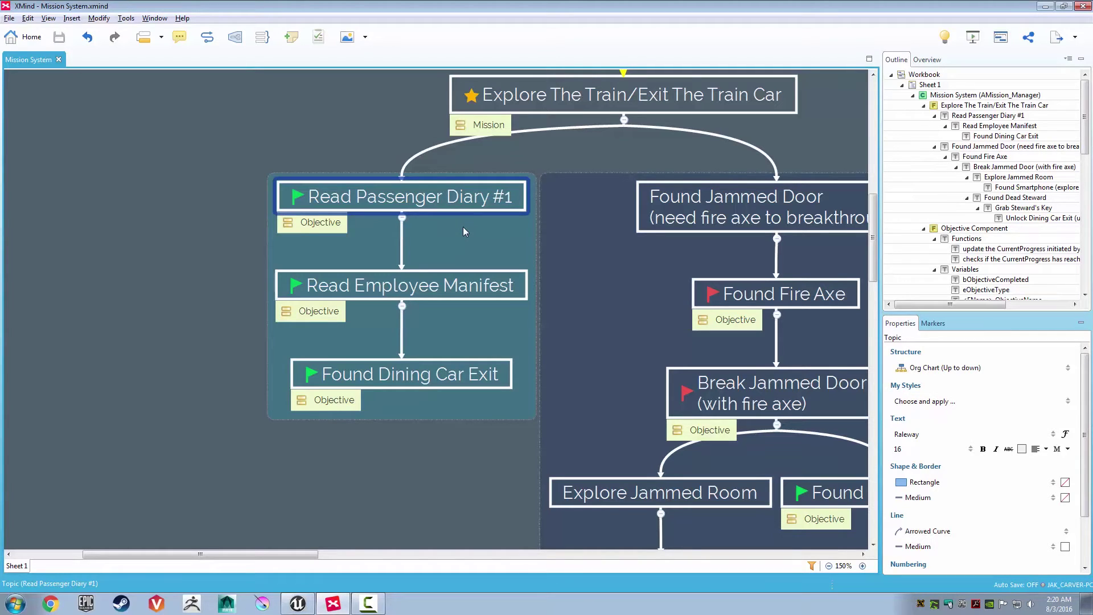
pyautogui.click(472, 288)
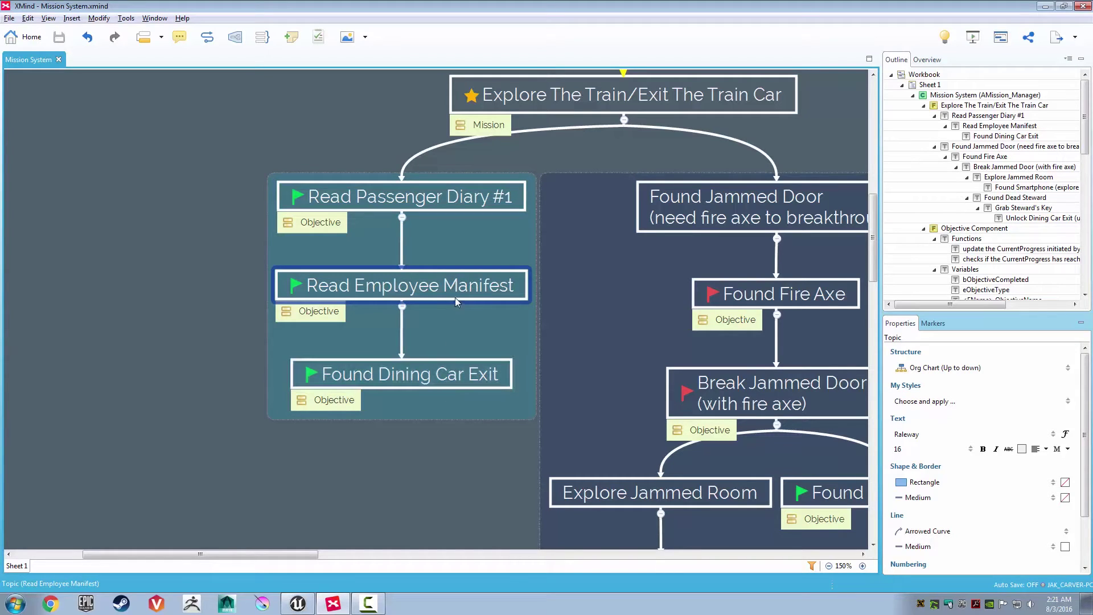
pyautogui.click(453, 197)
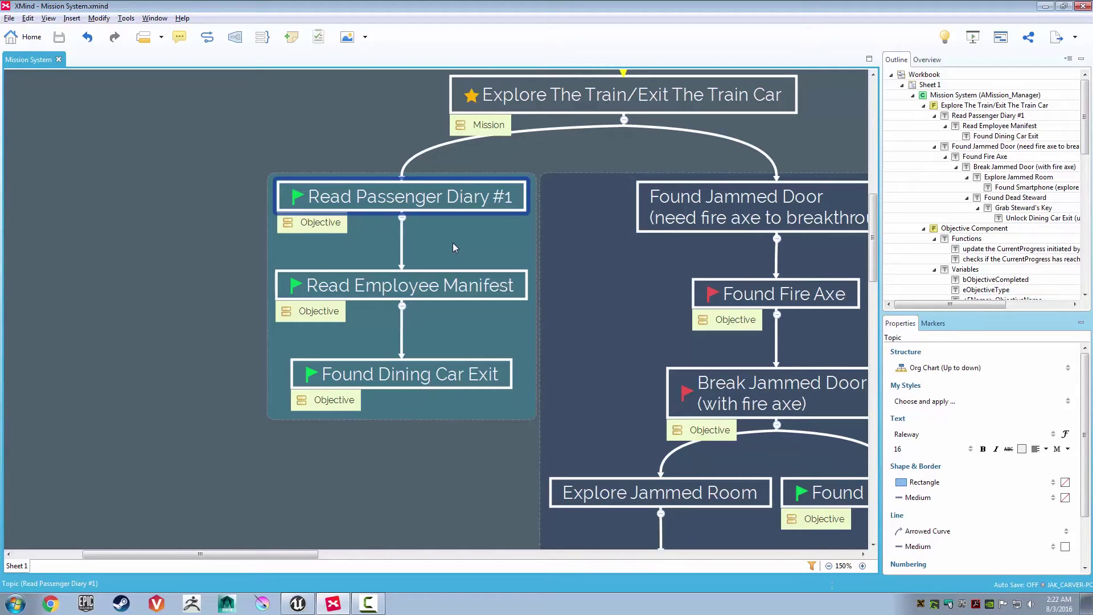
pyautogui.moveTo(463, 240); pyautogui.dragTo(400, 247)
pyautogui.click(440, 254)
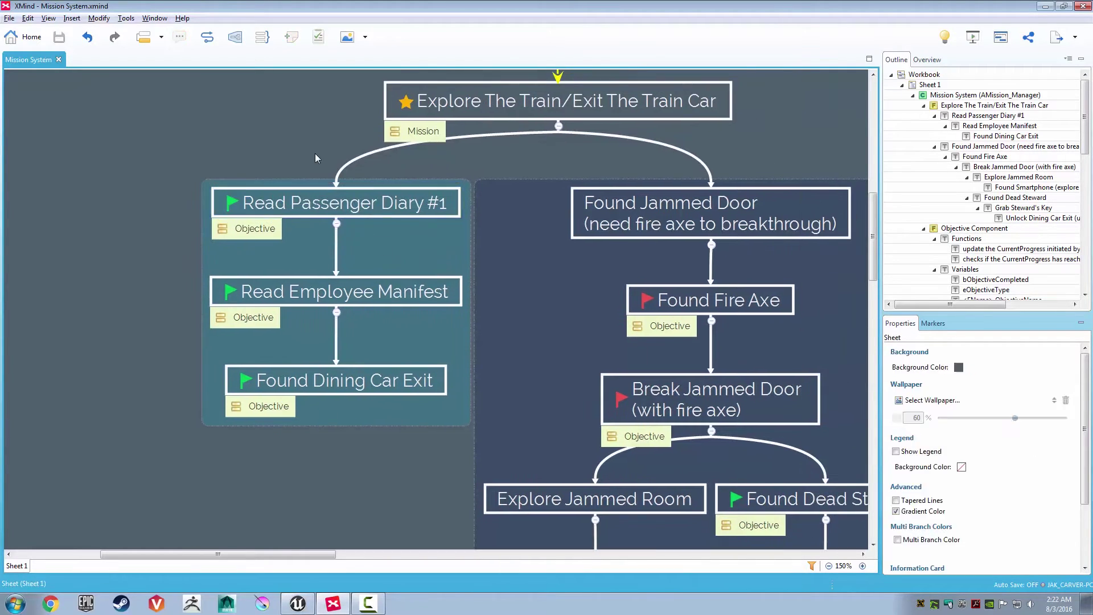
pyautogui.scroll(-1, 438, 260)
pyautogui.scroll(-1, 489, 281)
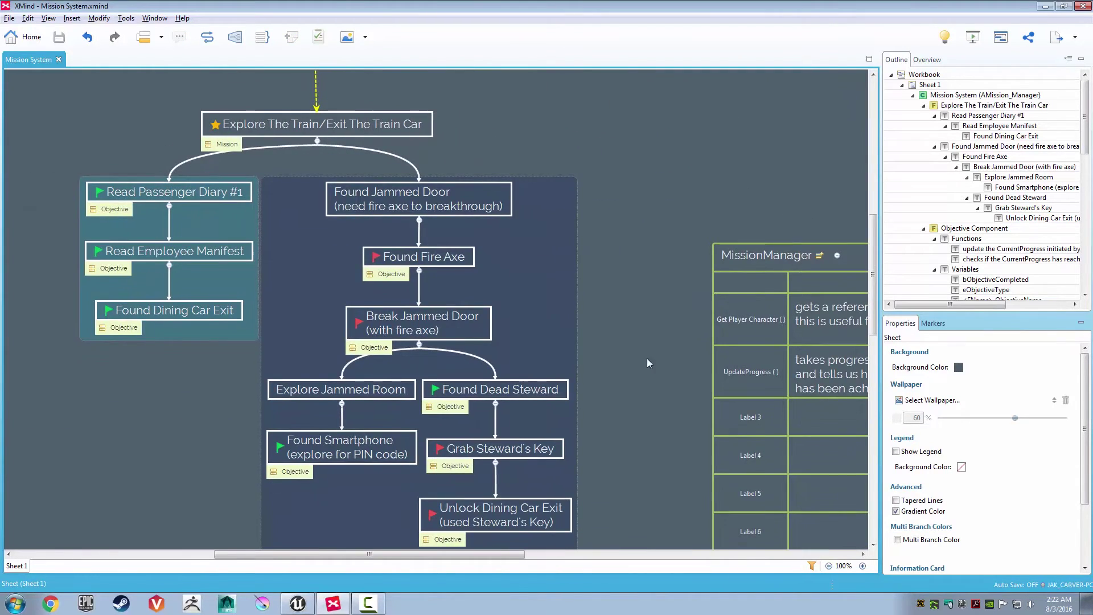
pyautogui.moveTo(646, 358); pyautogui.dragTo(668, 344)
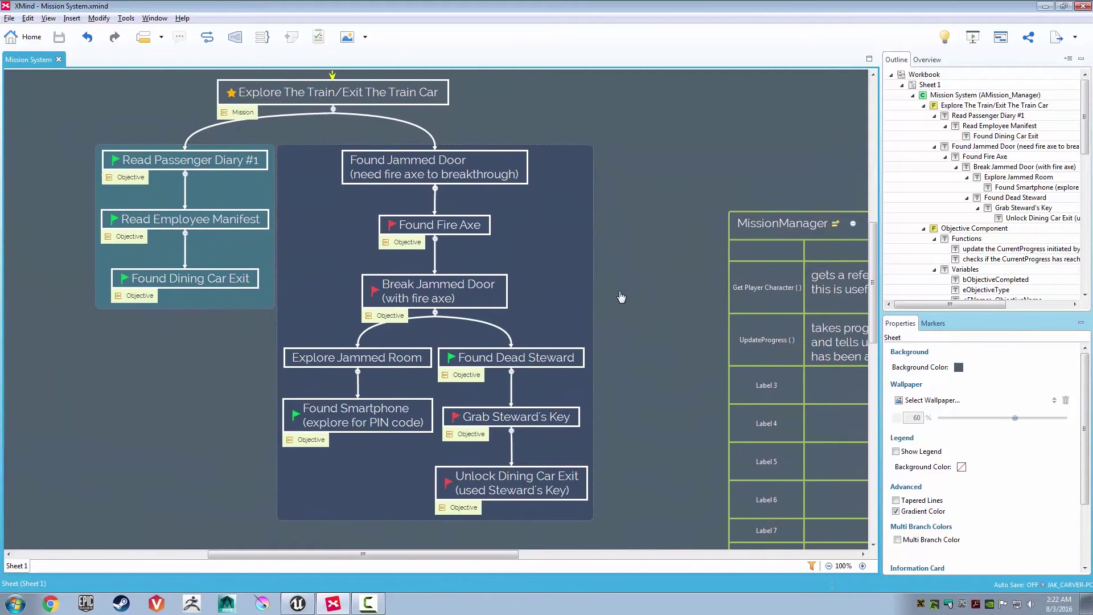
# Create a floating topic titled "MIssion system" in the empty area above the MissionManager table
pyautogui.moveTo(525, 254); pyautogui.dragTo(623, 269)
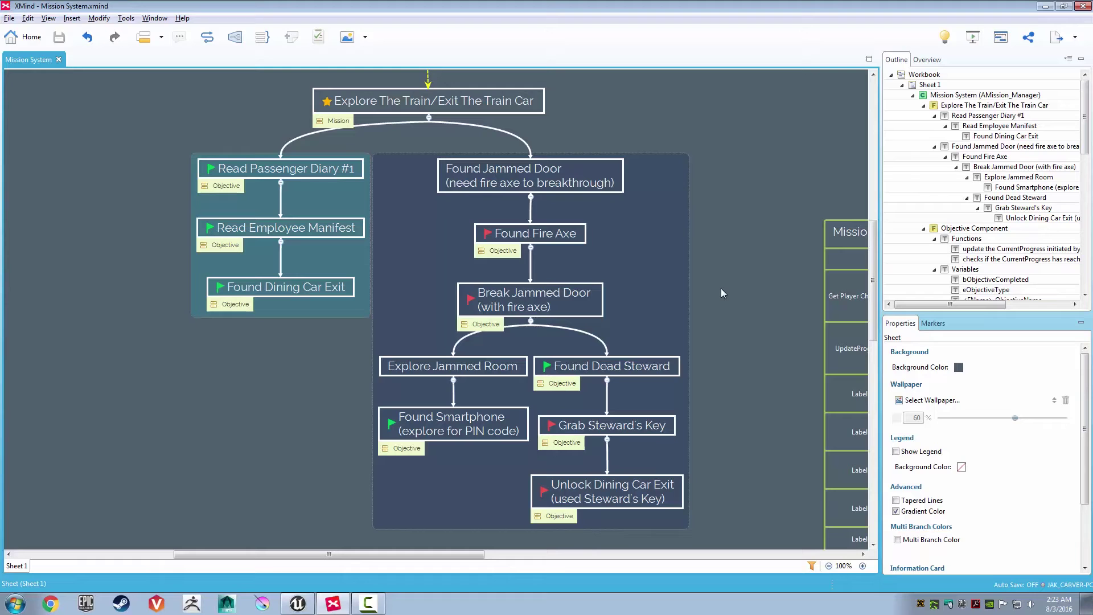
pyautogui.moveTo(847, 180); pyautogui.dragTo(502, 316)
pyautogui.moveTo(669, 172); pyautogui.dragTo(489, 298)
pyautogui.doubleClick(527, 177)
pyautogui.scroll(3, 542, 251)
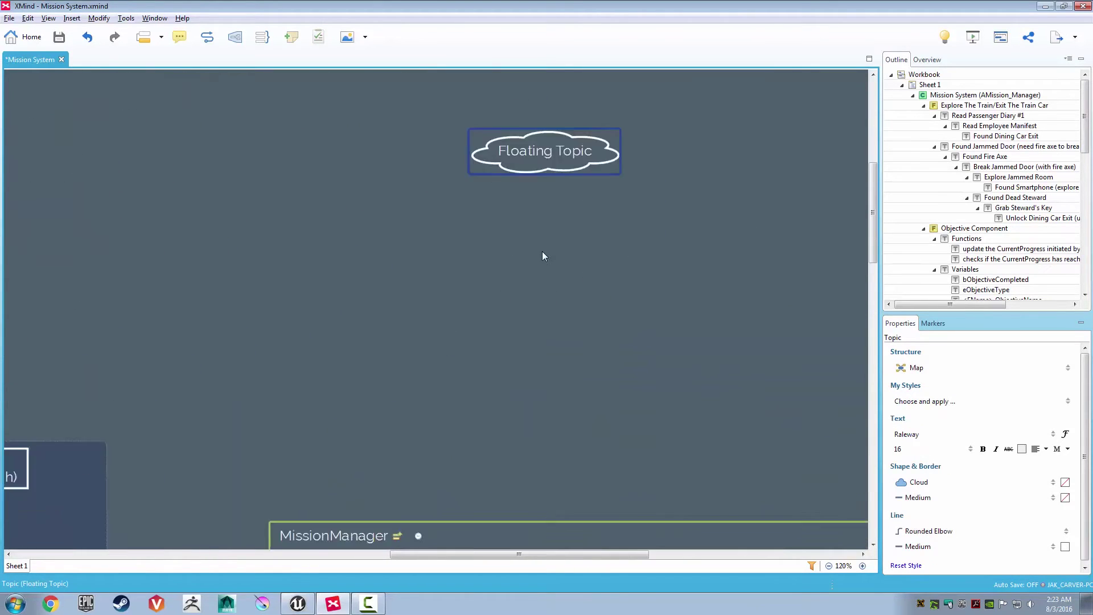
pyautogui.doubleClick(522, 179)
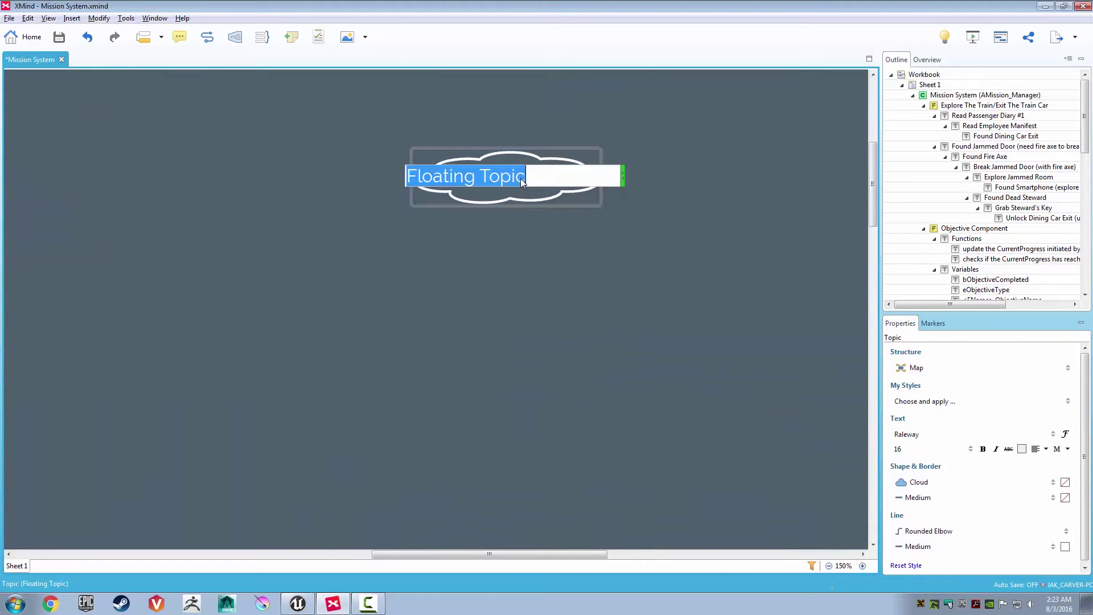
pyautogui.write('MIssion ')
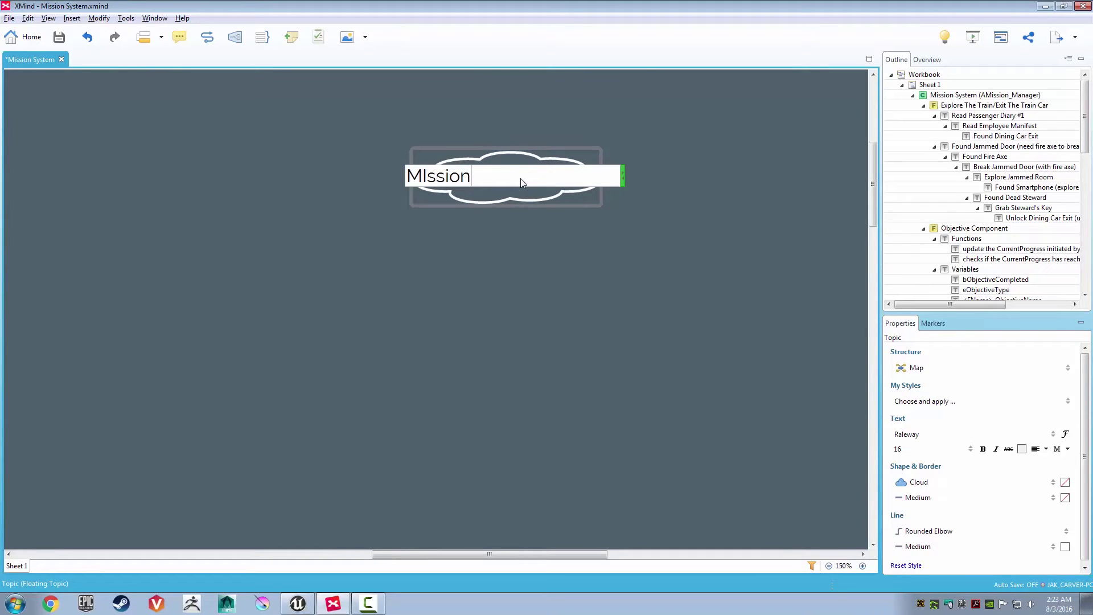
pyautogui.write('system')
pyautogui.press('Return')
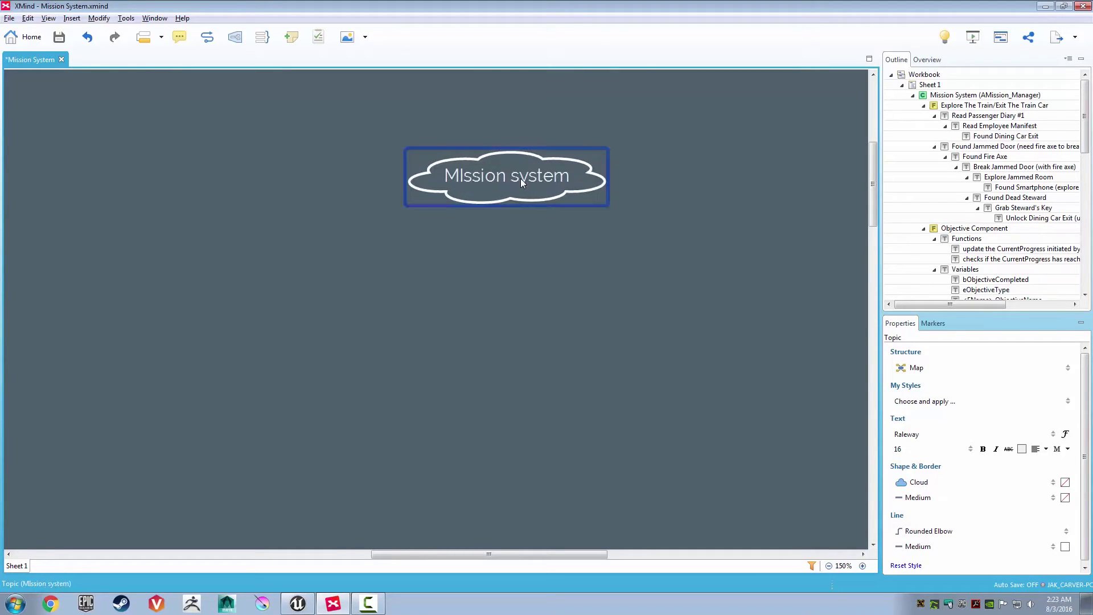
# Set the structure of the MIssion system topic to Org Chart (Up to down)
pyautogui.press('Tab')
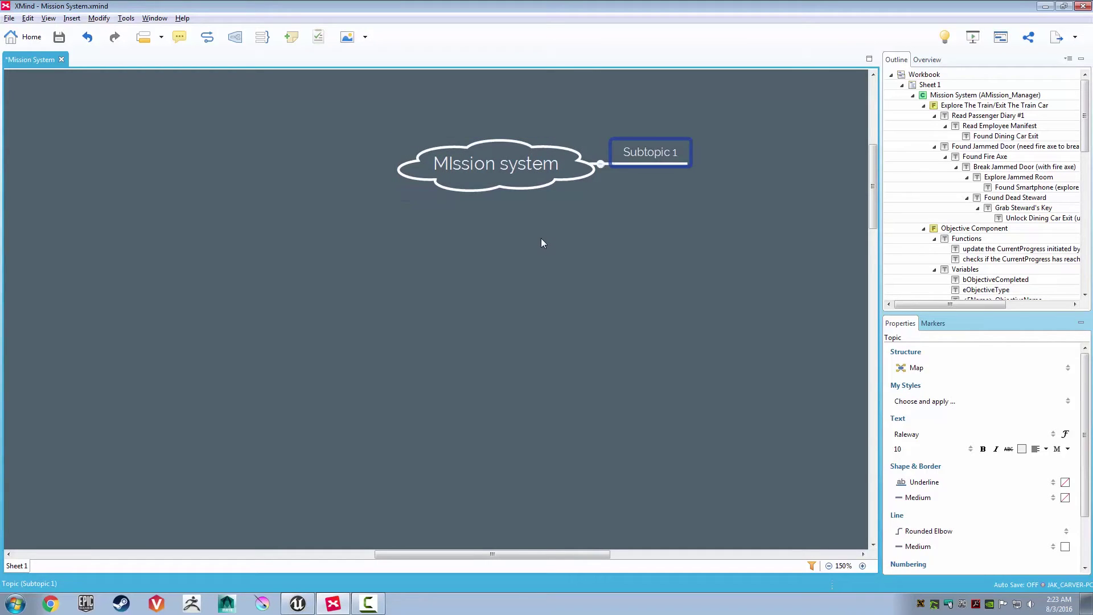
pyautogui.press('Delete')
pyautogui.click(917, 368)
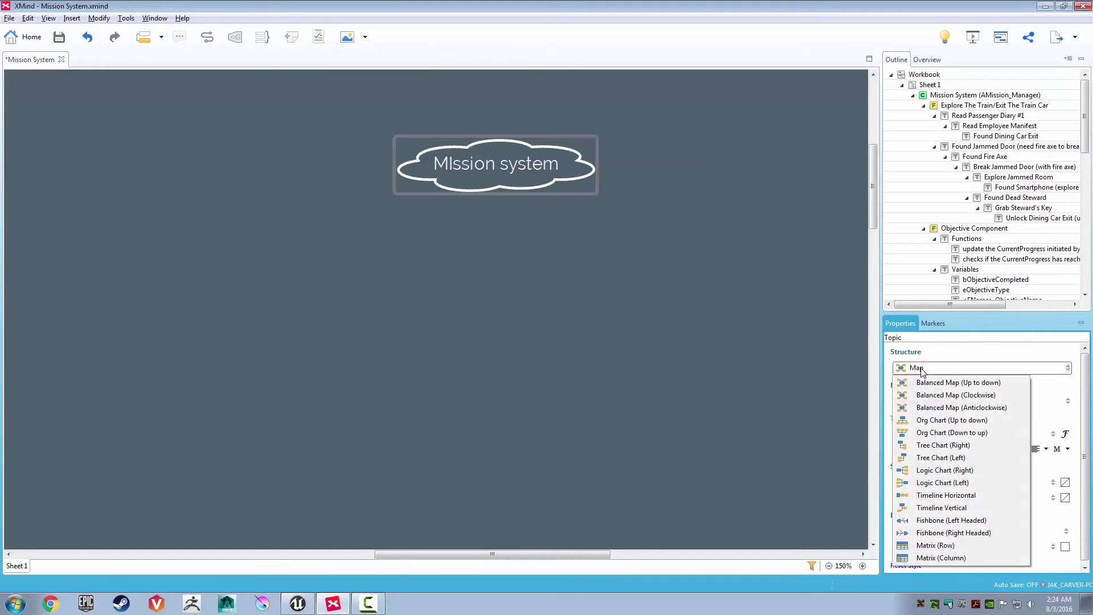
pyautogui.click(939, 420)
# Add an "easy to use" subtopic to MIssion system and a "flexible" subtopic beneath it
pyautogui.press('Tab')
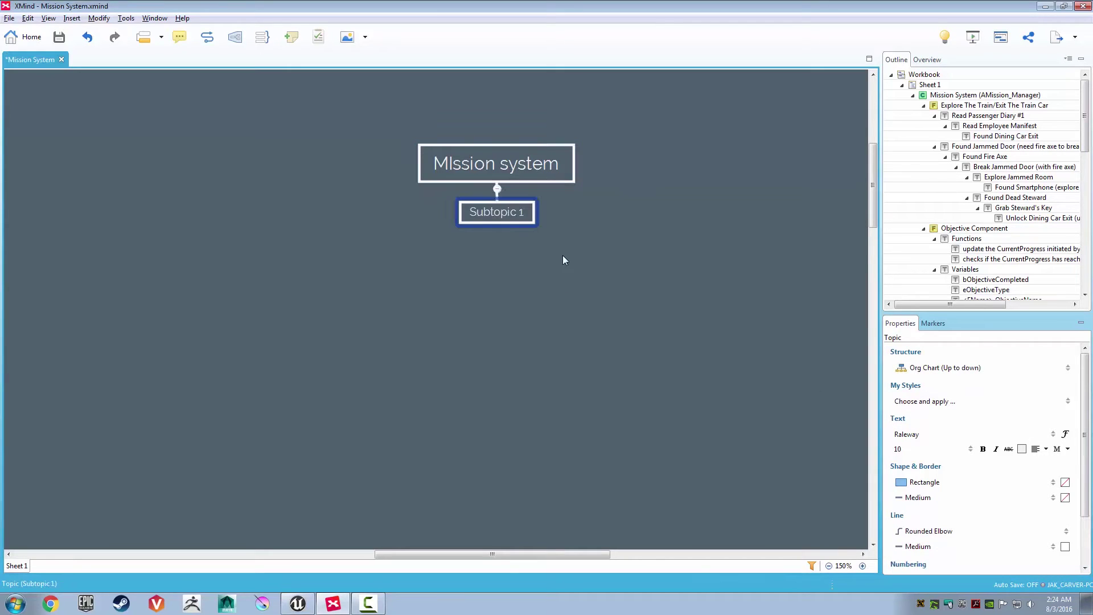
pyautogui.write('easy to use')
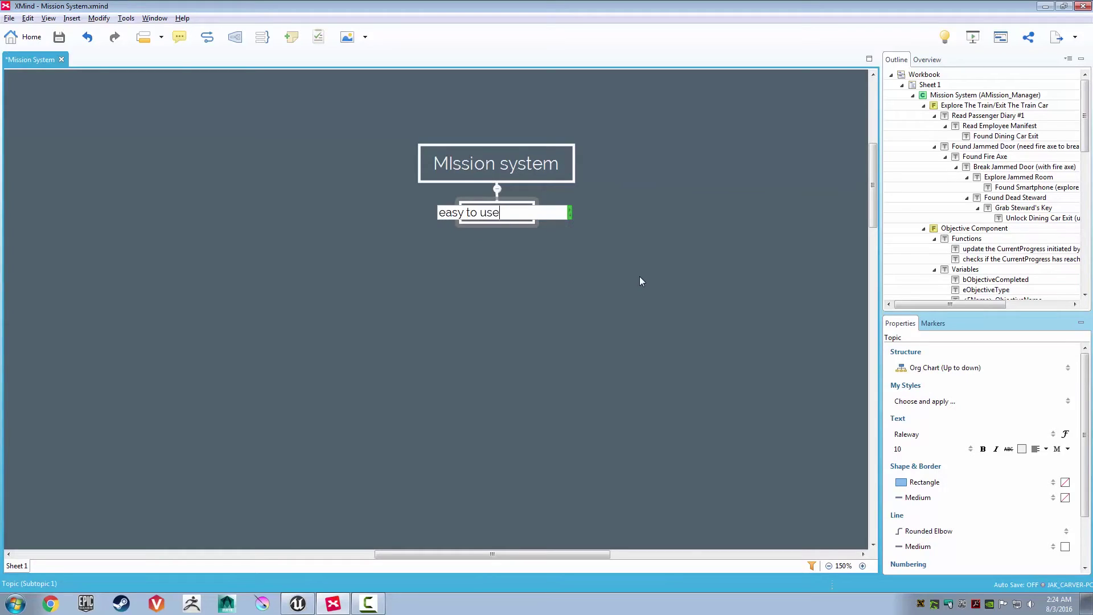
pyautogui.press('Return')
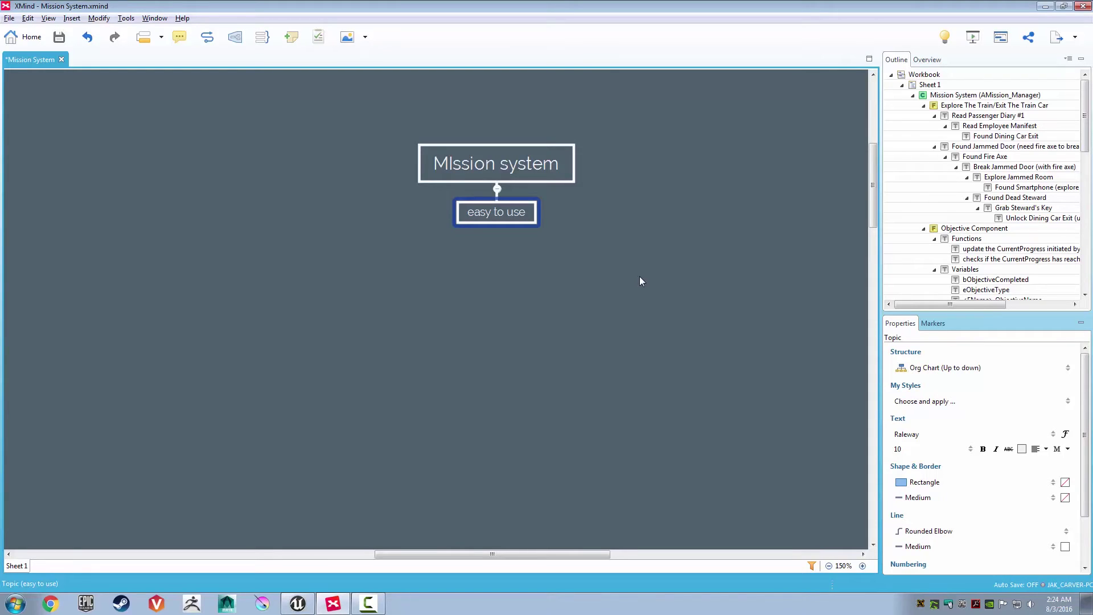
pyautogui.press('Tab')
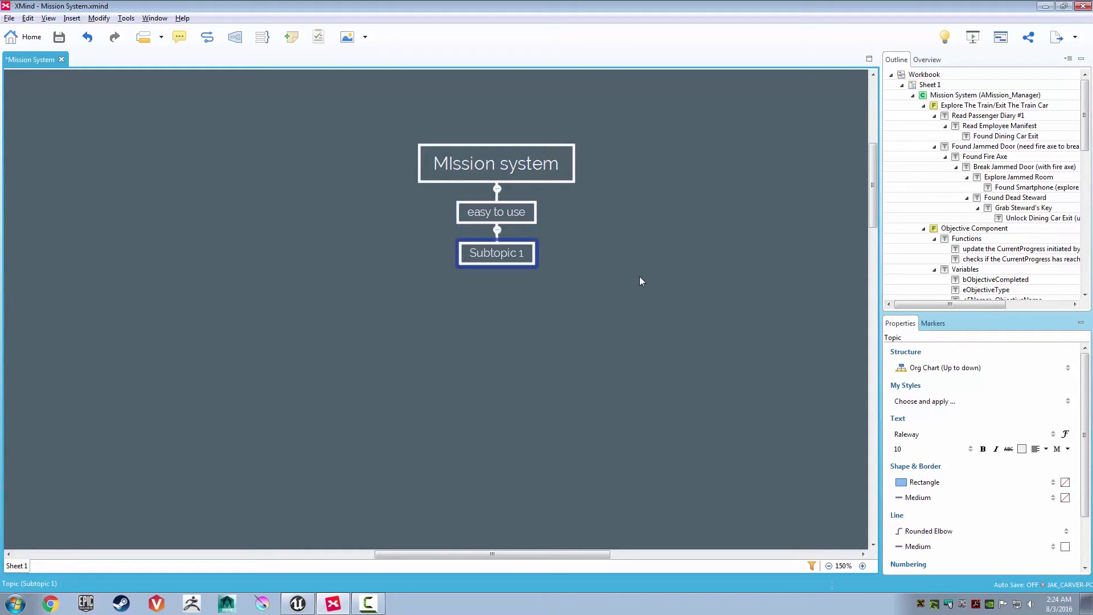
pyautogui.write('flexible')
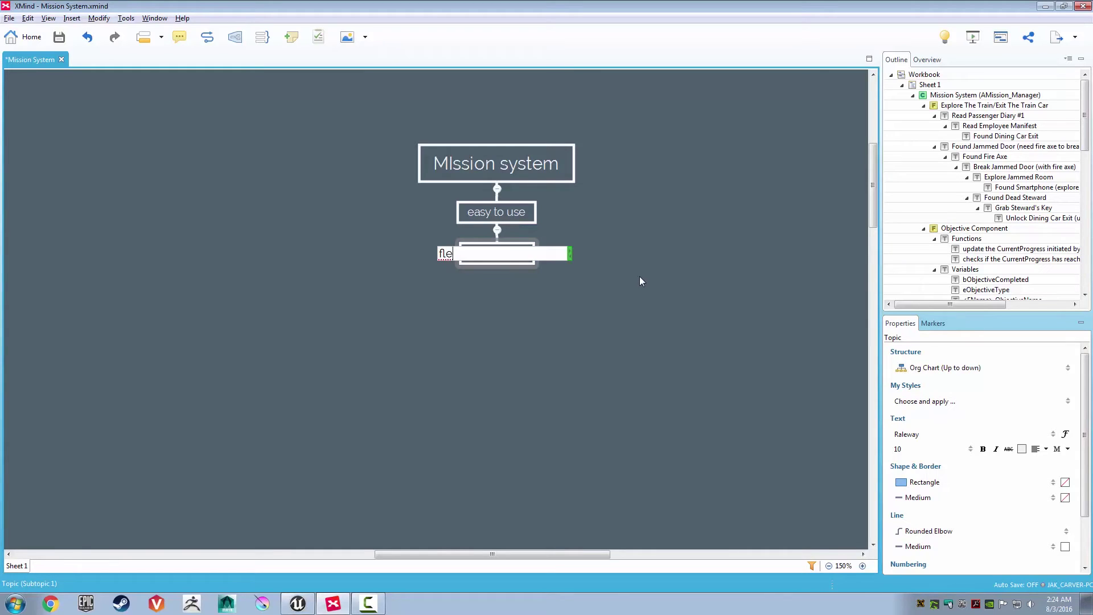
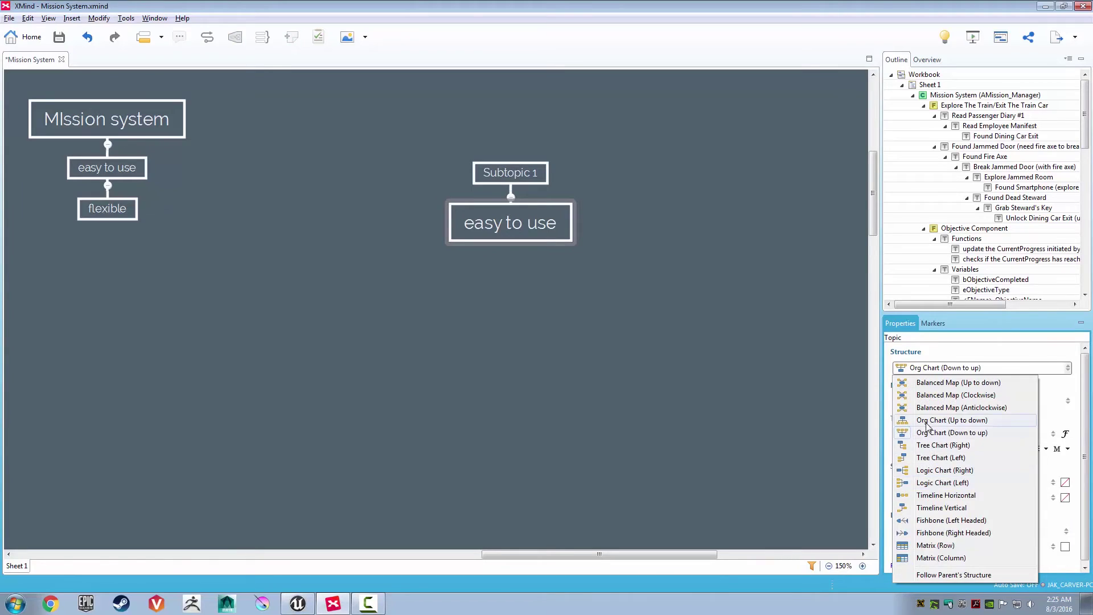
# Set the structure of the separate easy to use floating topic to Org Chart (Up to down)
pyautogui.click(951, 420)
pyautogui.click(654, 317)
pyautogui.click(510, 223)
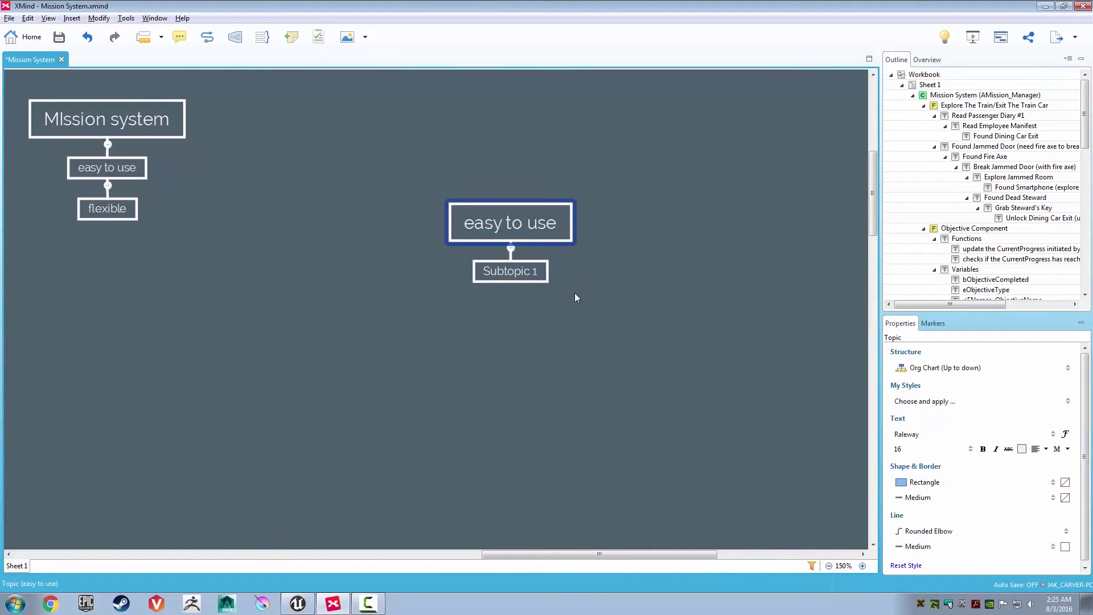
# Rename the subtopic under the floating easy to use topic as "not flexible"
pyautogui.press('Down')
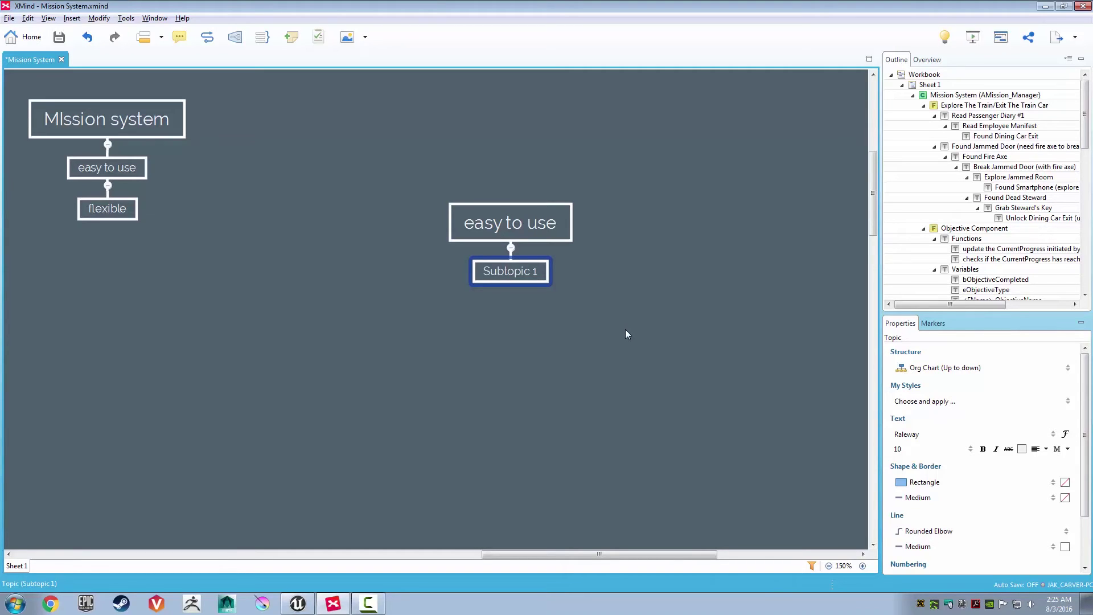
pyautogui.write('not fle')
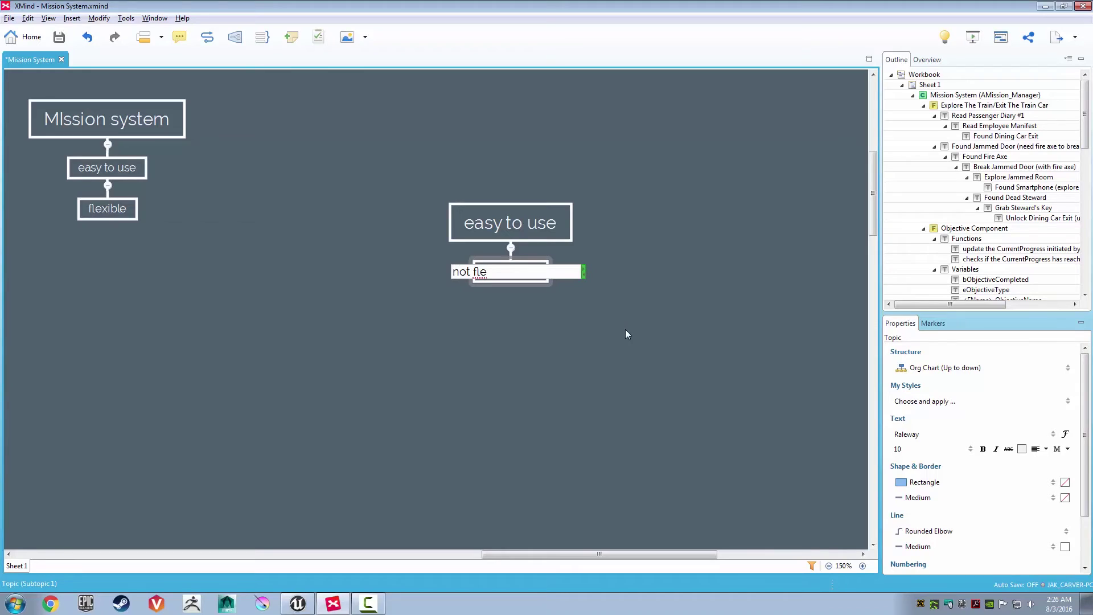
pyautogui.write('xible')
pyautogui.press('Return')
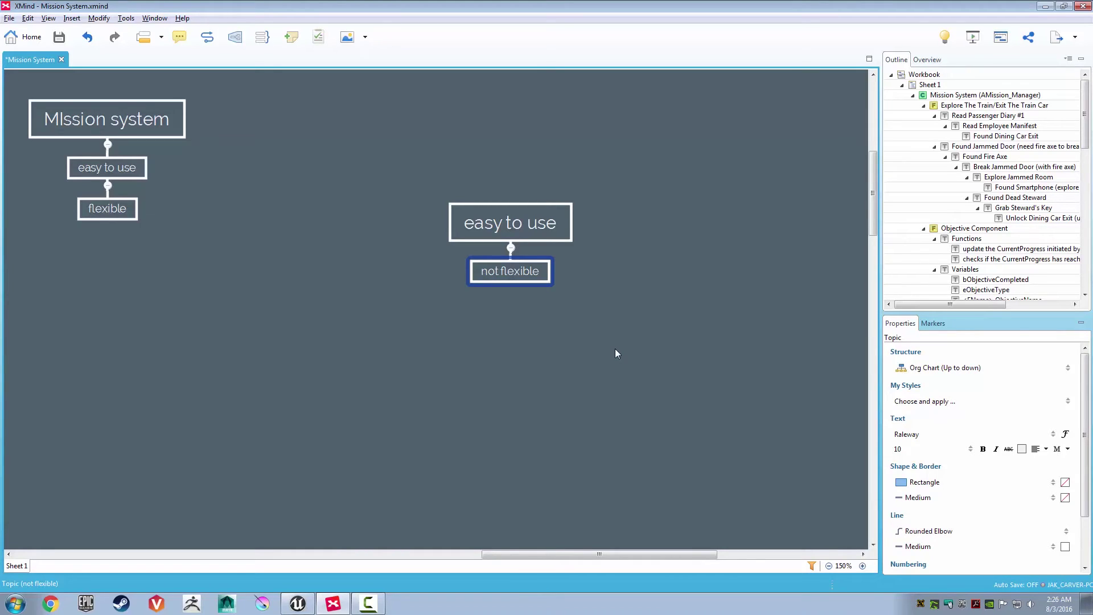
pyautogui.click(614, 349)
pyautogui.moveTo(629, 348); pyautogui.dragTo(574, 329)
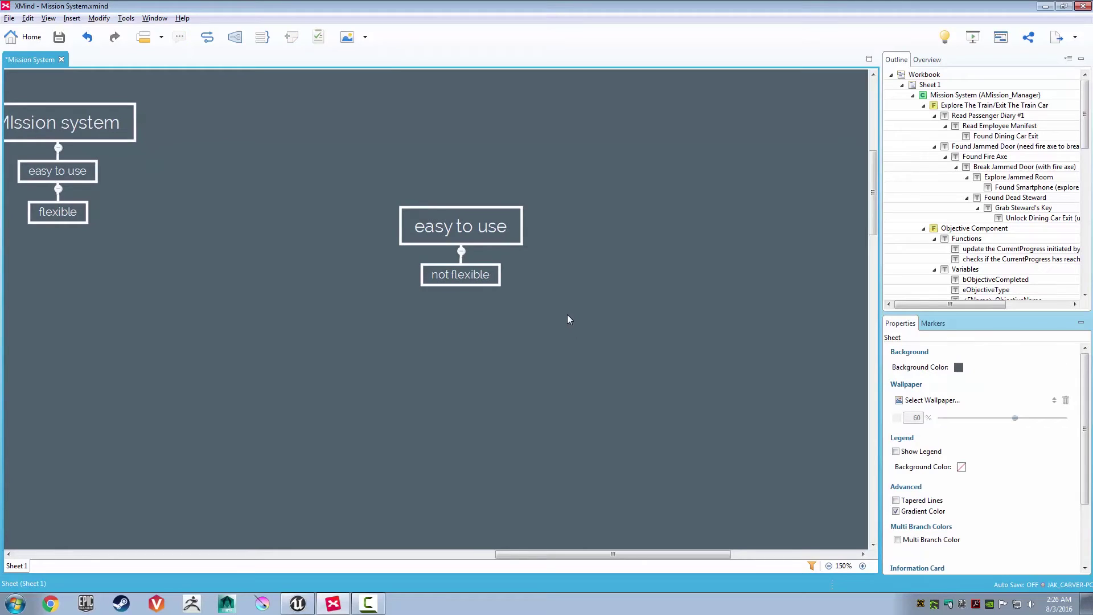
pyautogui.hscroll(3, 567, 314)
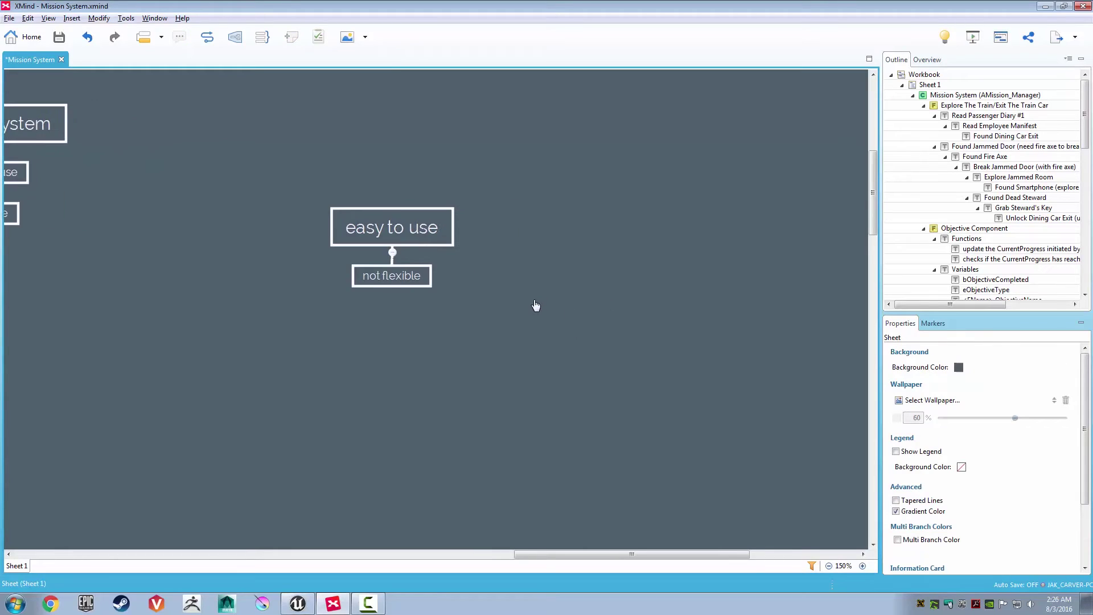
pyautogui.click(409, 231)
pyautogui.press('Left')
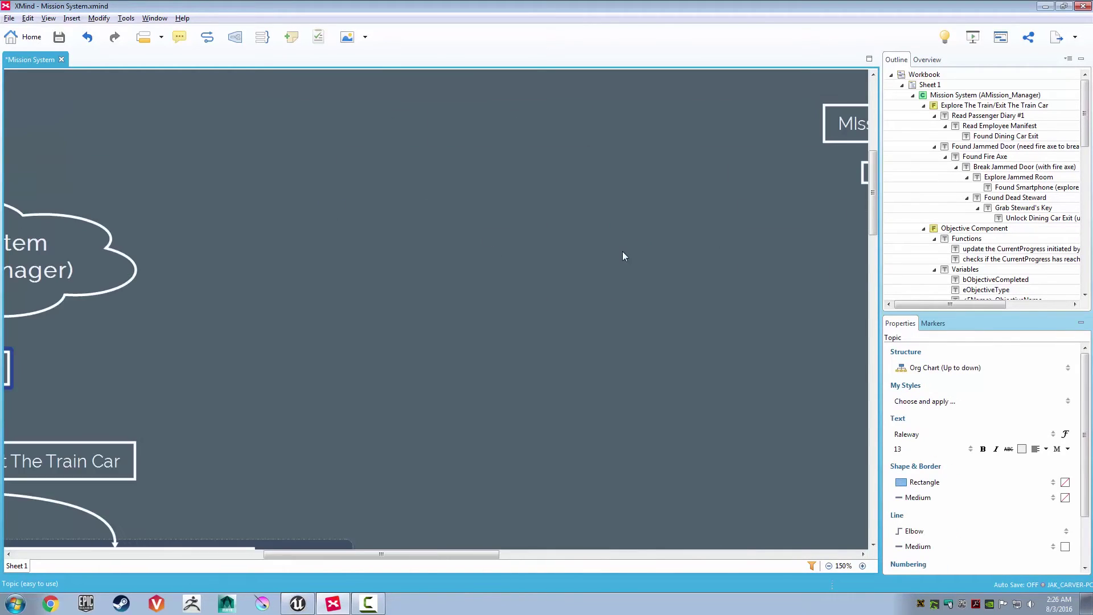
pyautogui.hotkey('ctrl', '-')
pyautogui.hotkey('ctrl', '-')
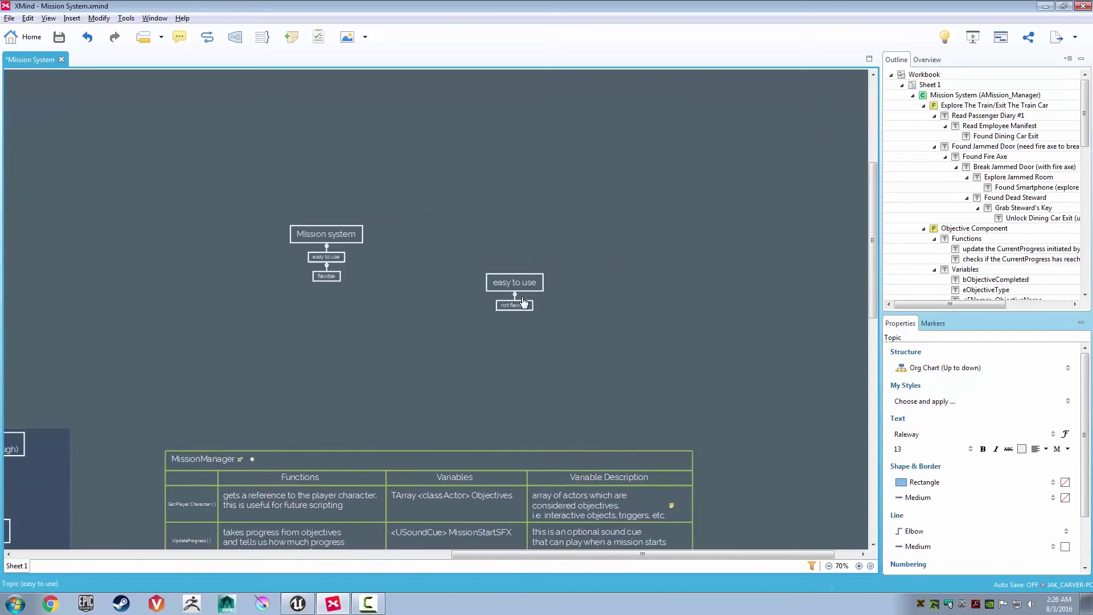
pyautogui.click(595, 315)
pyautogui.moveTo(658, 307); pyautogui.dragTo(470, 308)
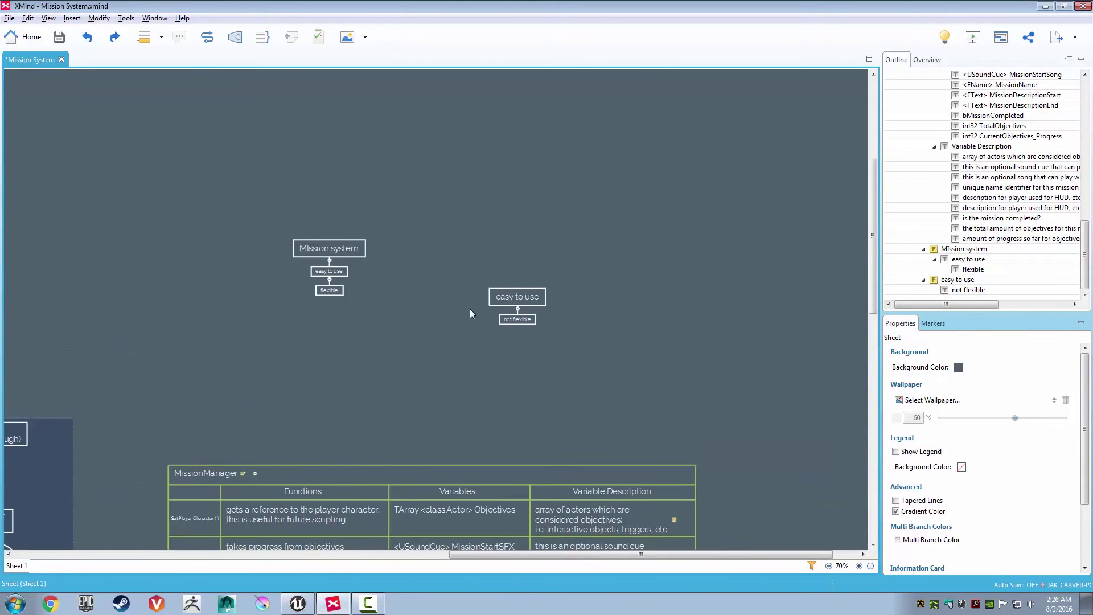
pyautogui.scroll(4, 497, 306)
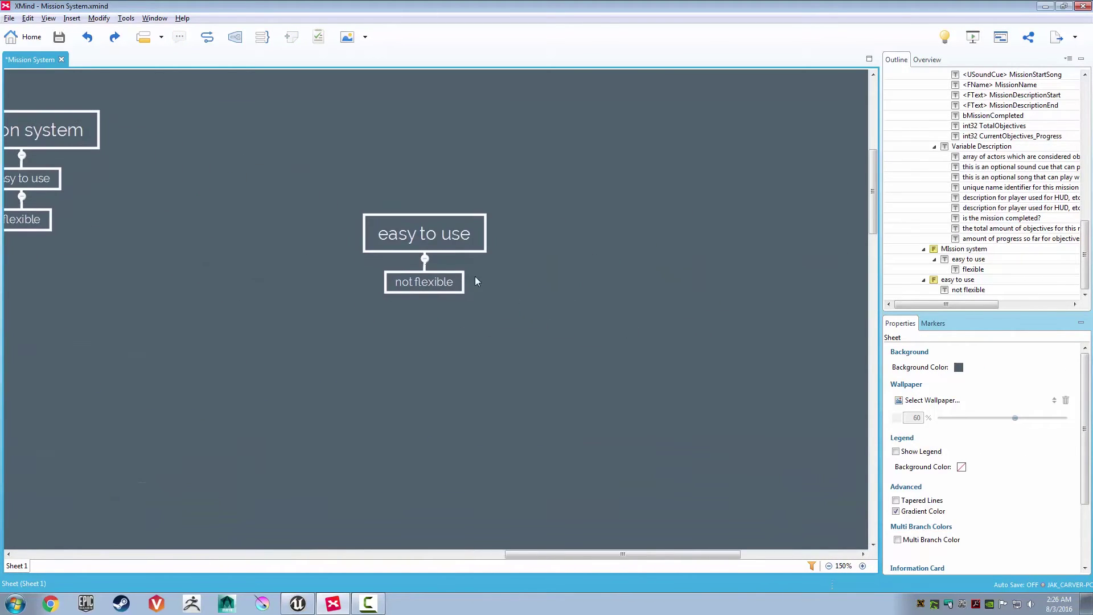
pyautogui.click(421, 234)
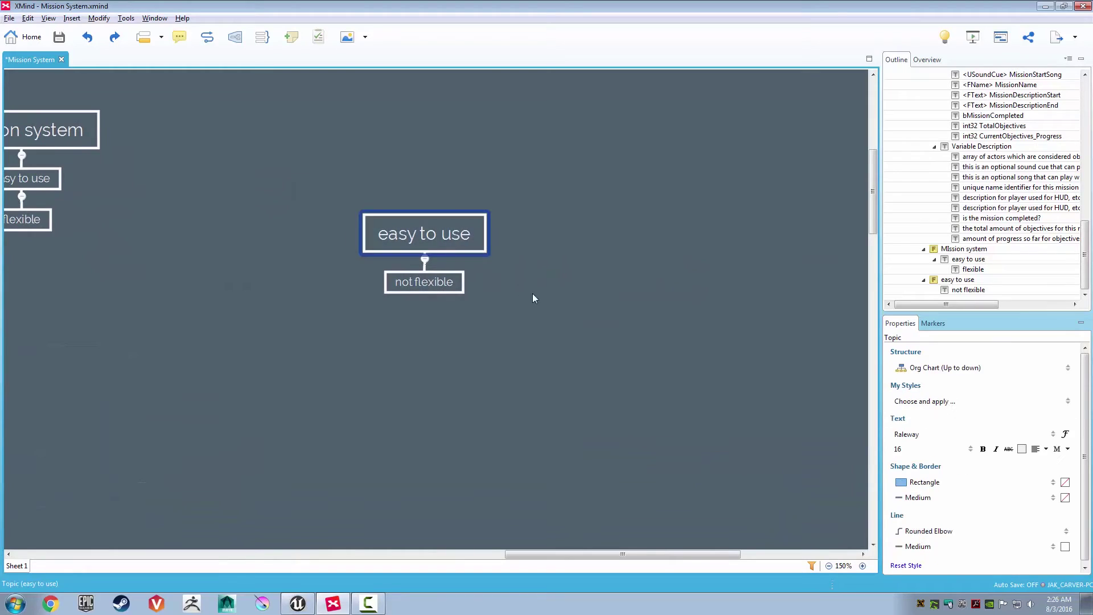
pyautogui.click(589, 278)
# Add a floating topic beside the separate easy to use topic and set its structure to Org Chart (Up to down)
pyautogui.scroll(-3, 589, 278)
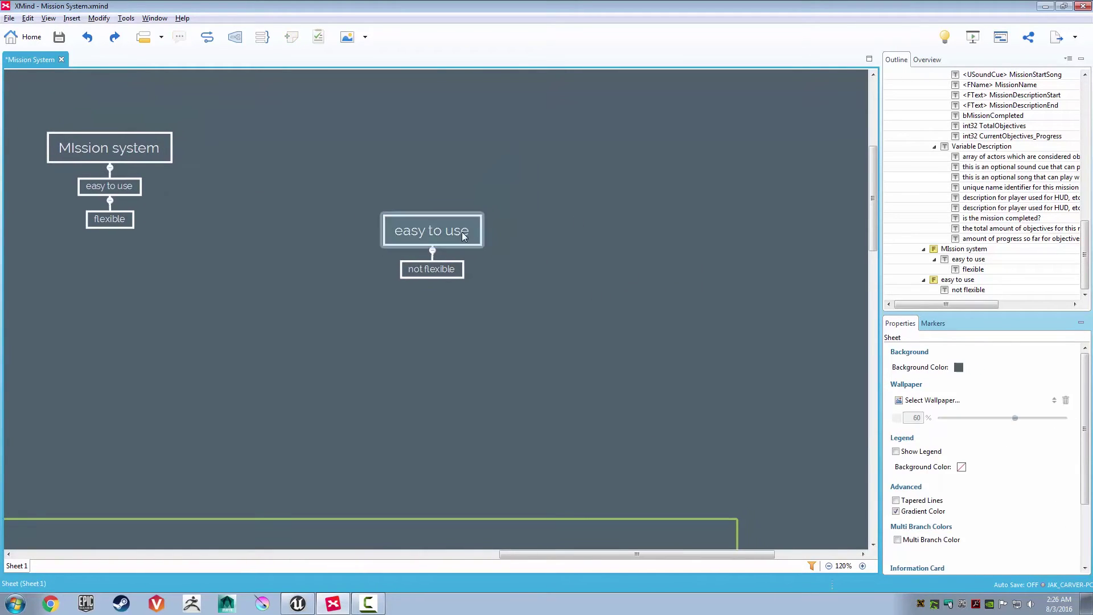
pyautogui.doubleClick(615, 237)
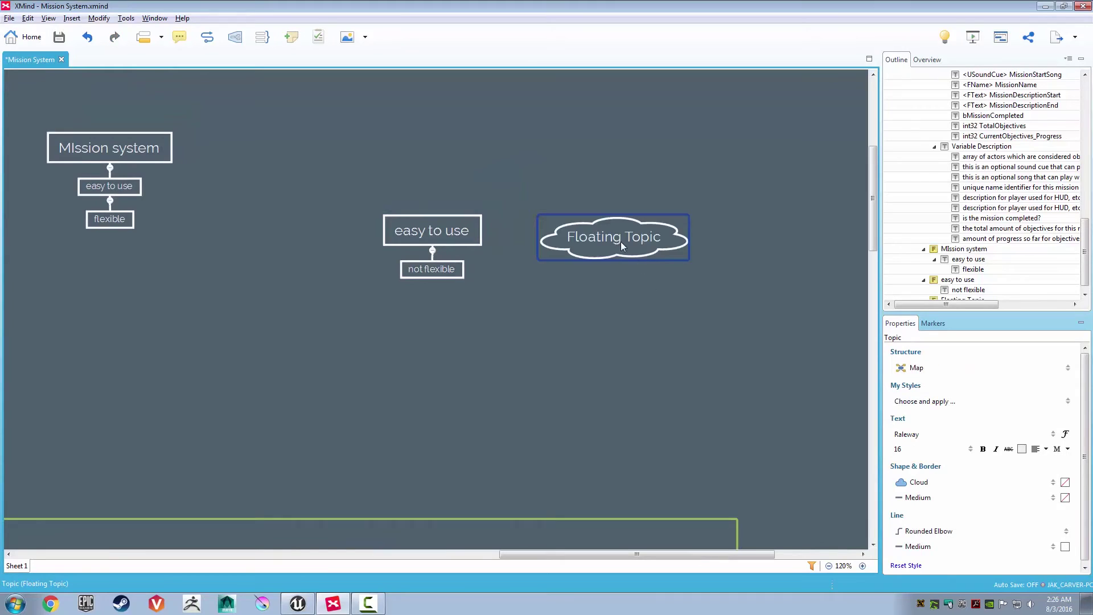
pyautogui.click(933, 368)
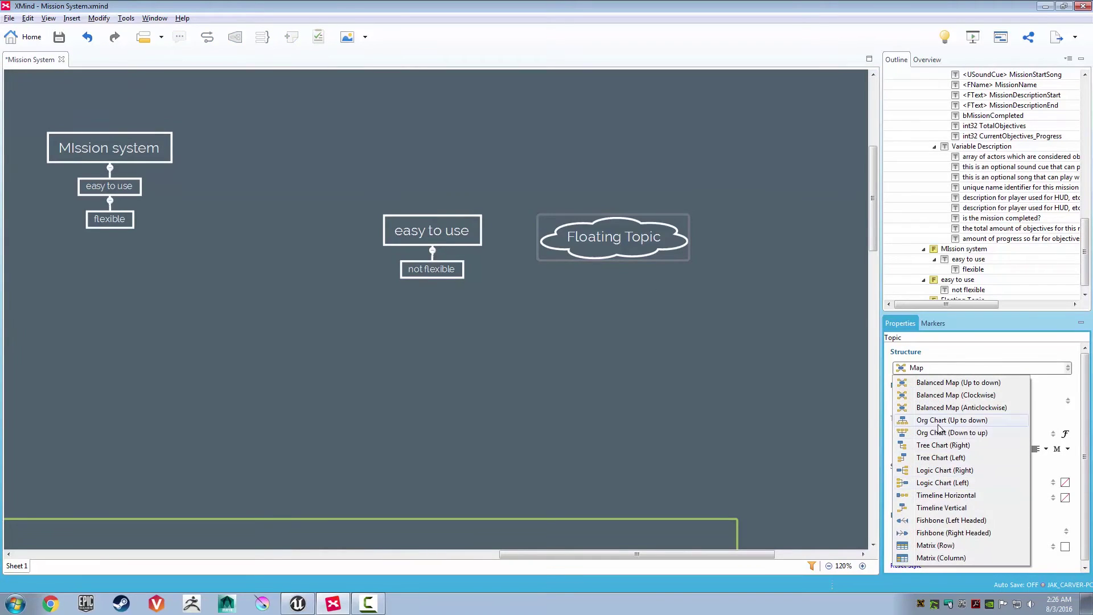
pyautogui.click(938, 421)
pyautogui.click(630, 306)
# Rename the new floating topic as "very flexible"
pyautogui.doubleClick(624, 238)
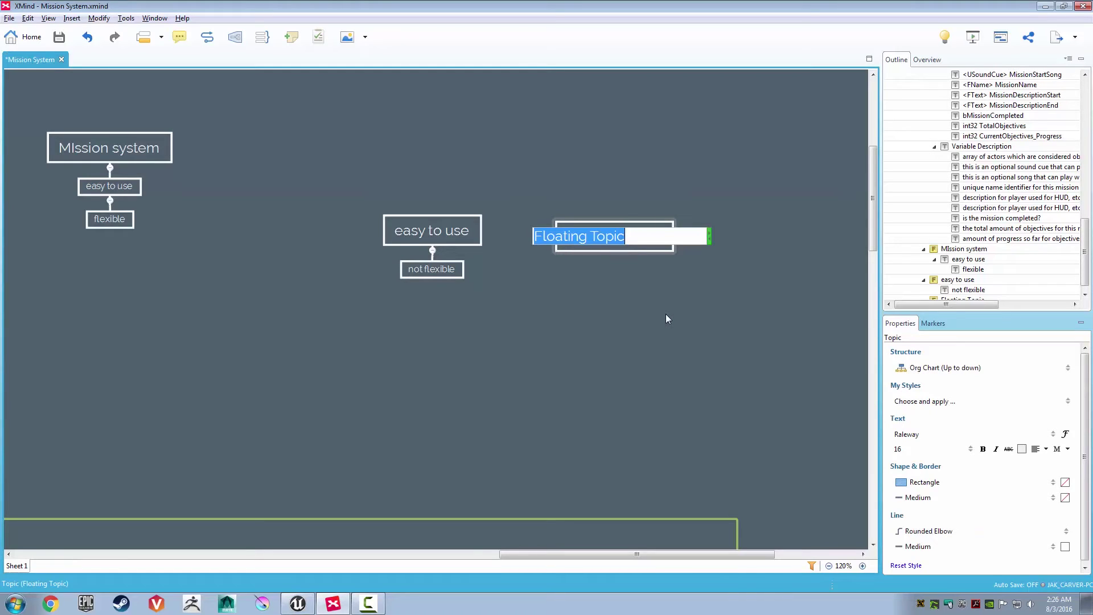
pyautogui.write('flexible')
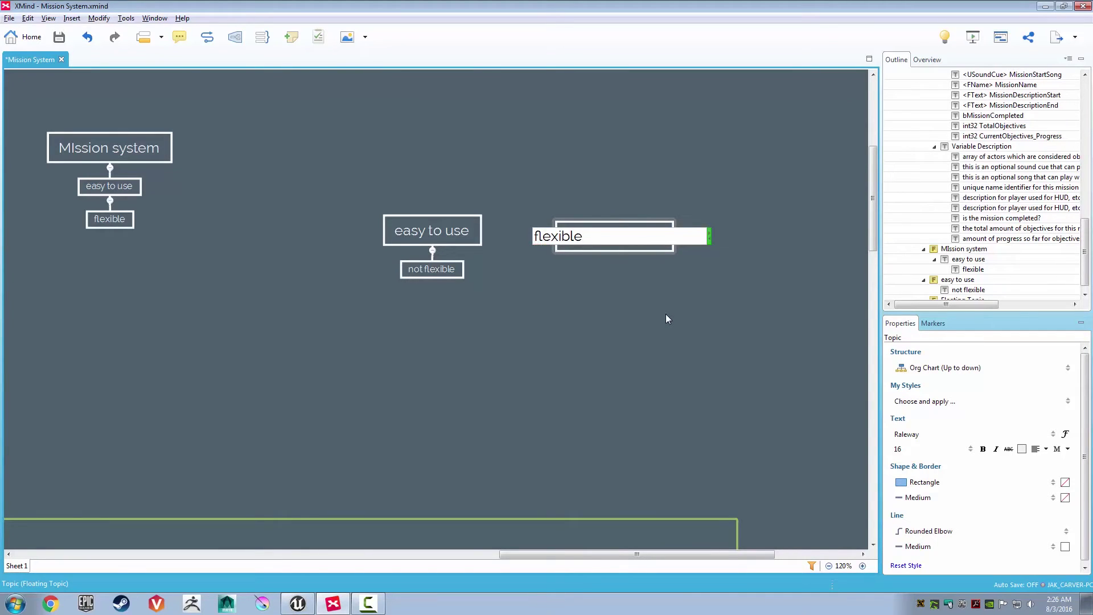
pyautogui.write('very')
pyautogui.press('Return')
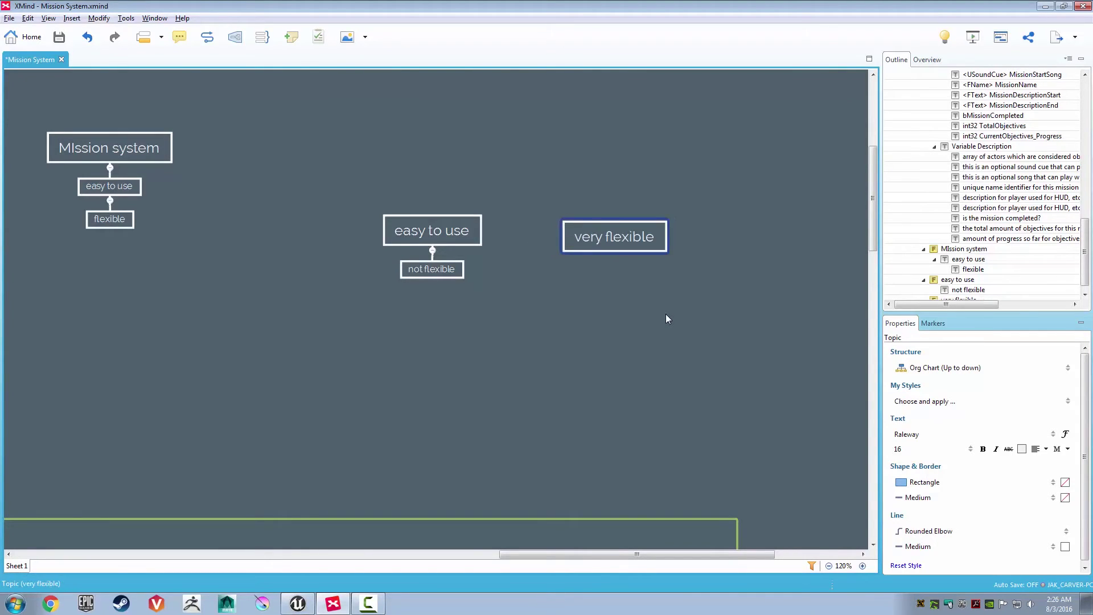
# Add a subtopic titled "difficult to use" under the very flexible topic
pyautogui.press('Tab')
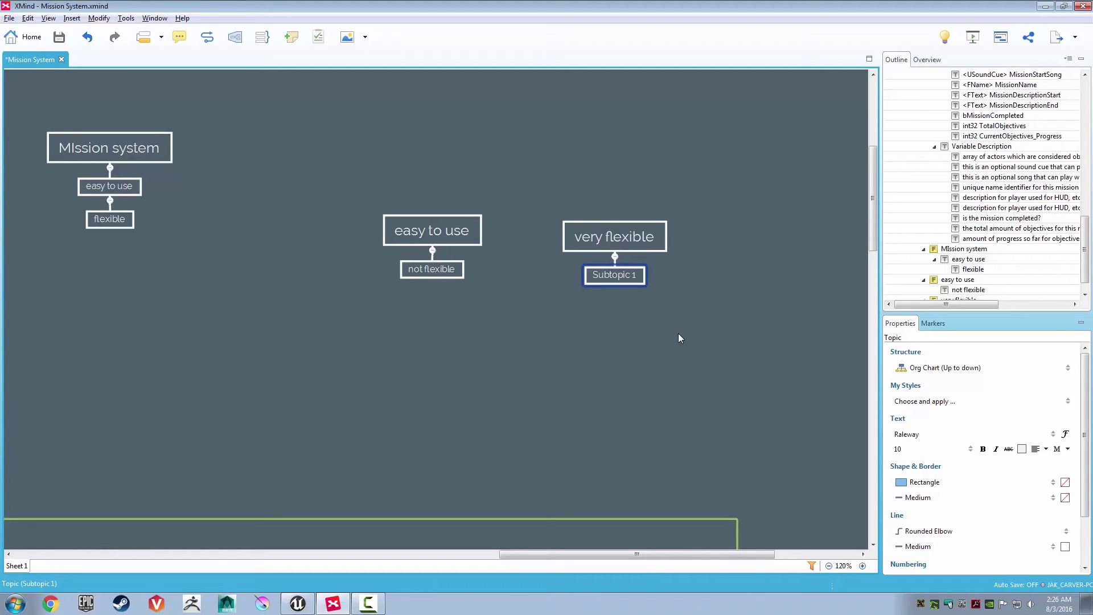
pyautogui.write('diff')
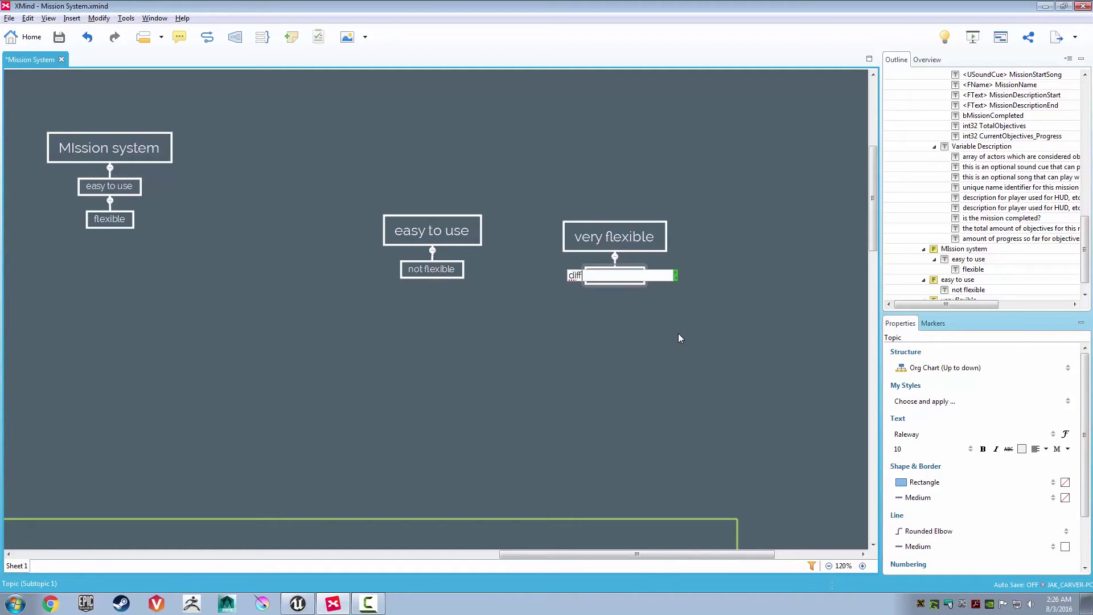
pyautogui.write('icult to use')
pyautogui.press('Return')
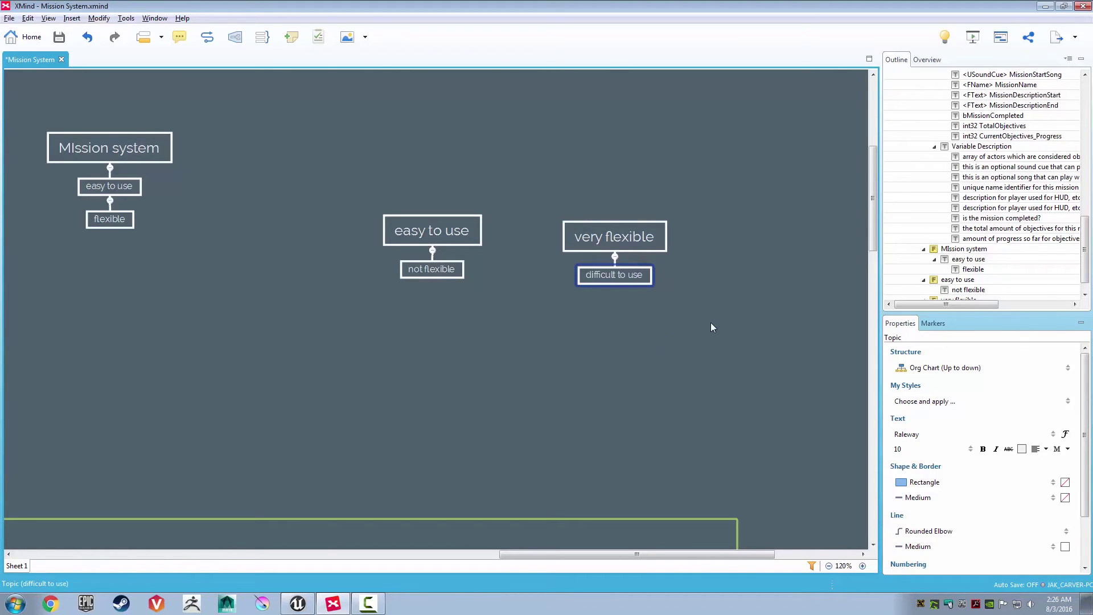
# Add a subtopic titled "difficult to track" under the difficult to use topic in the very flexible chart
pyautogui.press('Tab')
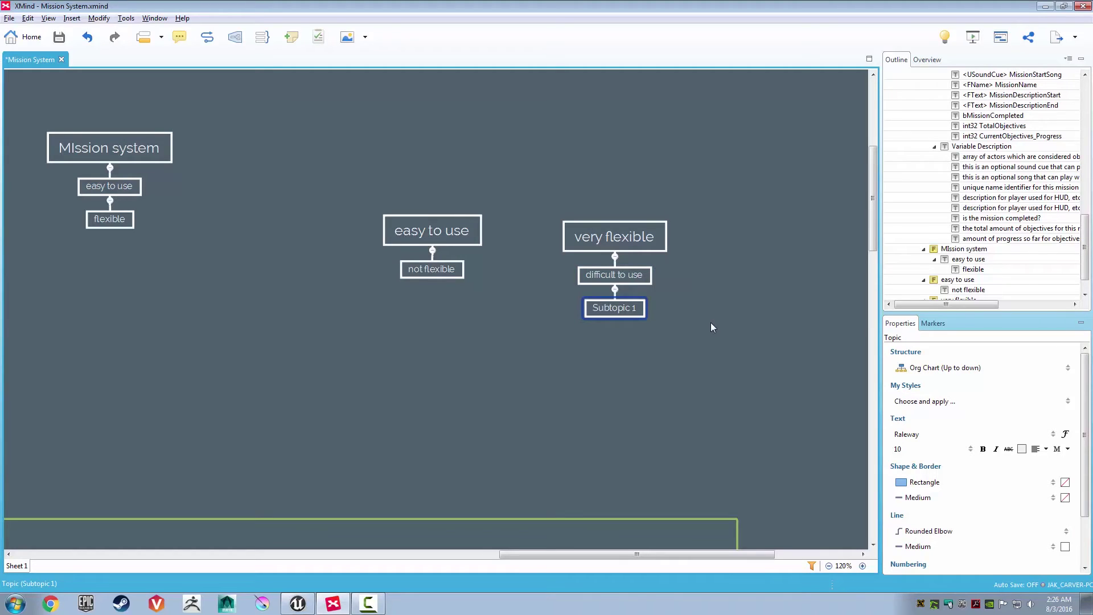
pyautogui.write('di')
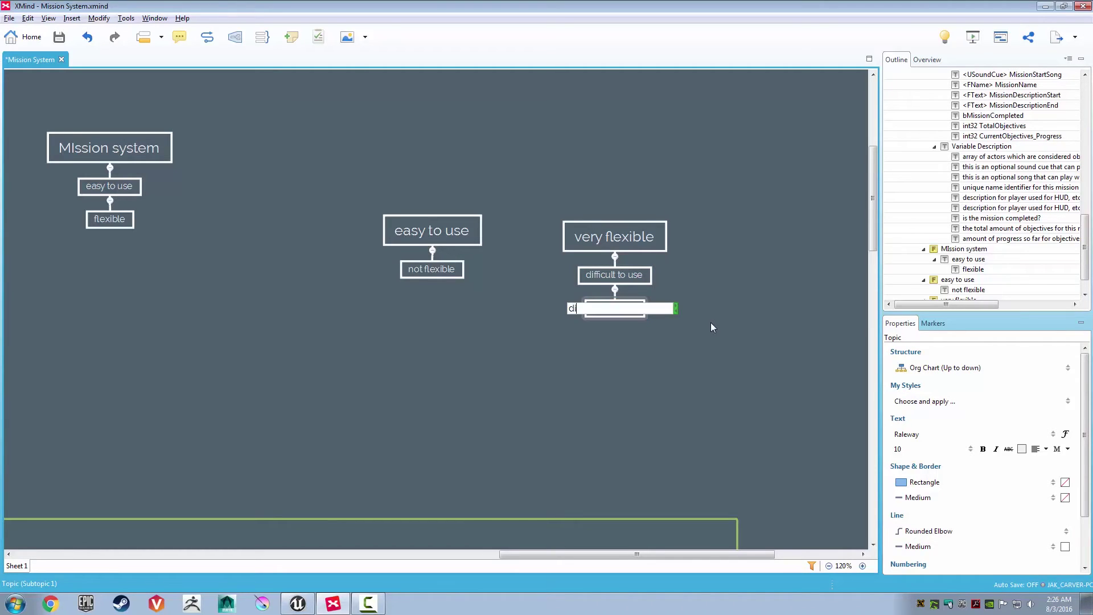
pyautogui.write('fficult to track')
pyautogui.press('Return')
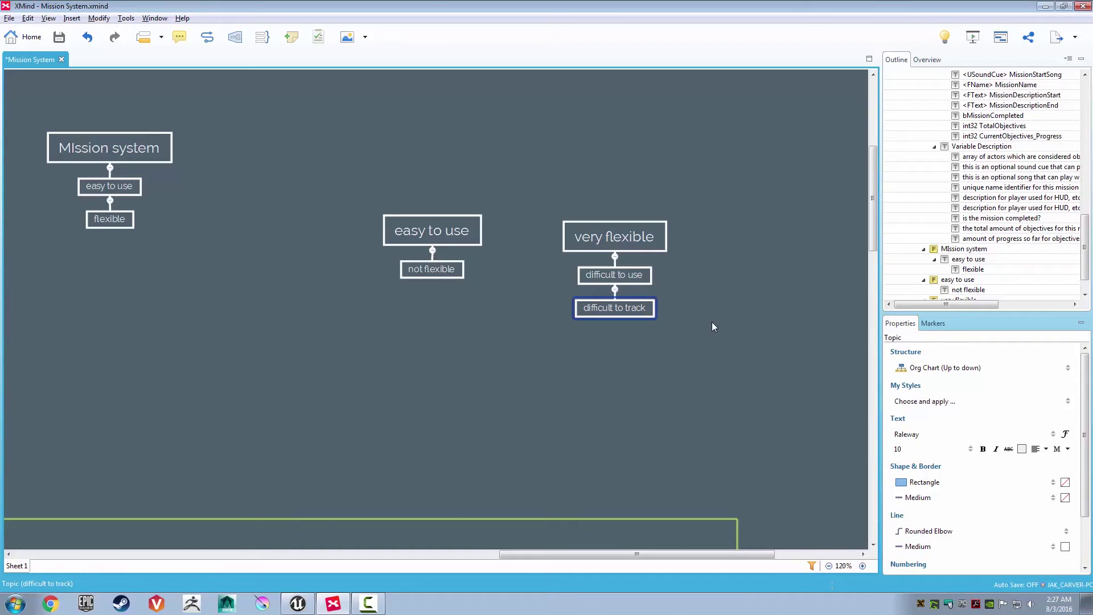
# Select the floating MIssion system topic and save the mind map
pyautogui.press('Up')
pyautogui.press('Up')
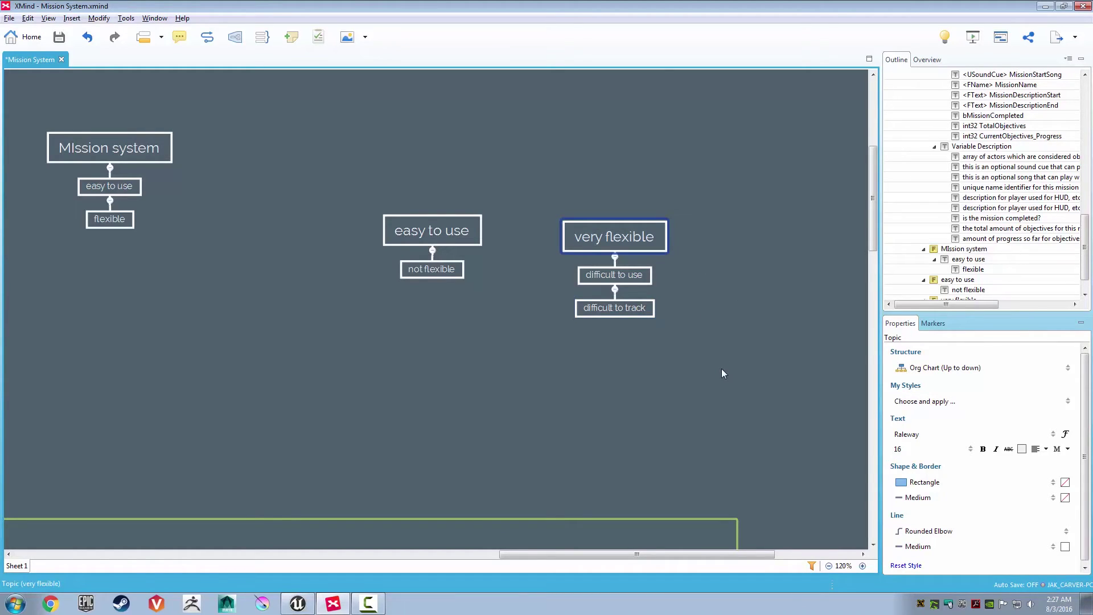
pyautogui.hscroll(-3, 721, 373)
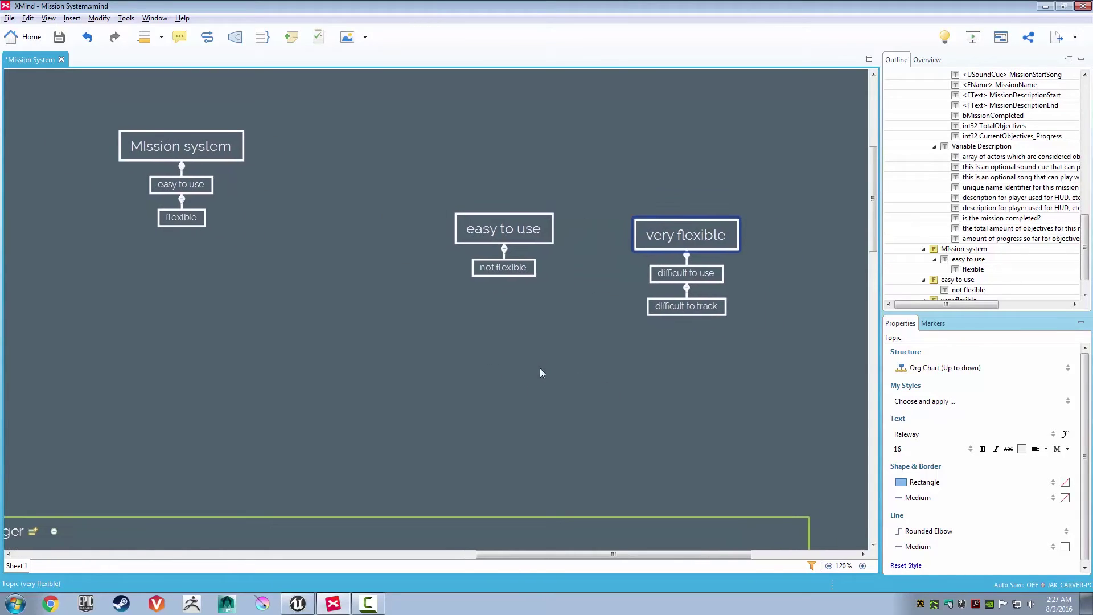
pyautogui.click(239, 158)
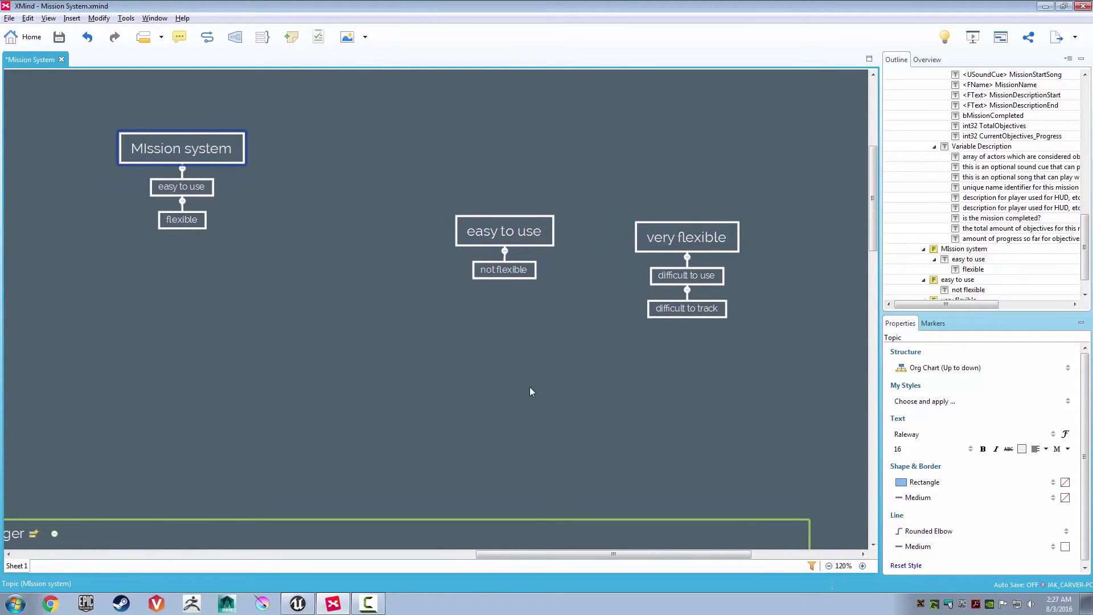
pyautogui.hotkey('ctrl', 's')
# Add a subtopic titled "not a lot of customization" under the not flexible topic
pyautogui.hscroll(1, 634, 387)
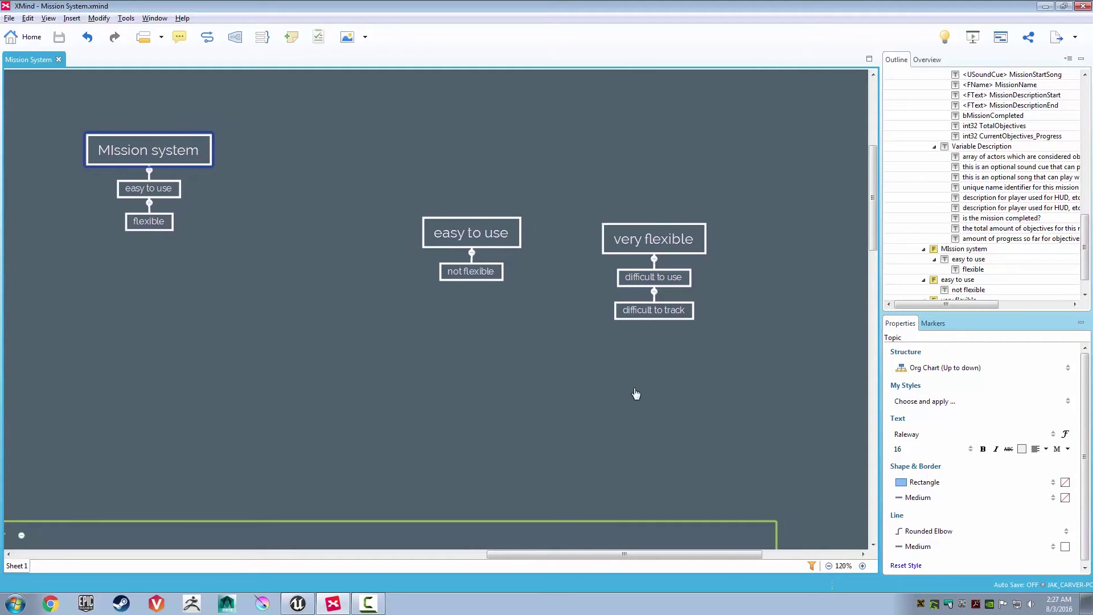
pyautogui.scroll(-1, 499, 340)
pyautogui.click(459, 254)
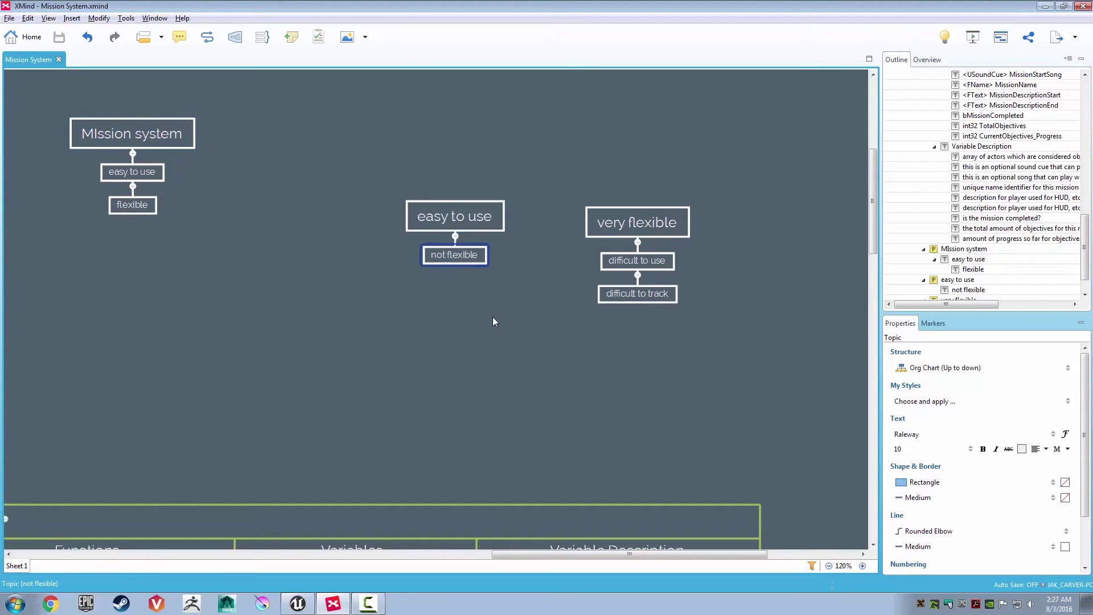
pyautogui.press('Tab')
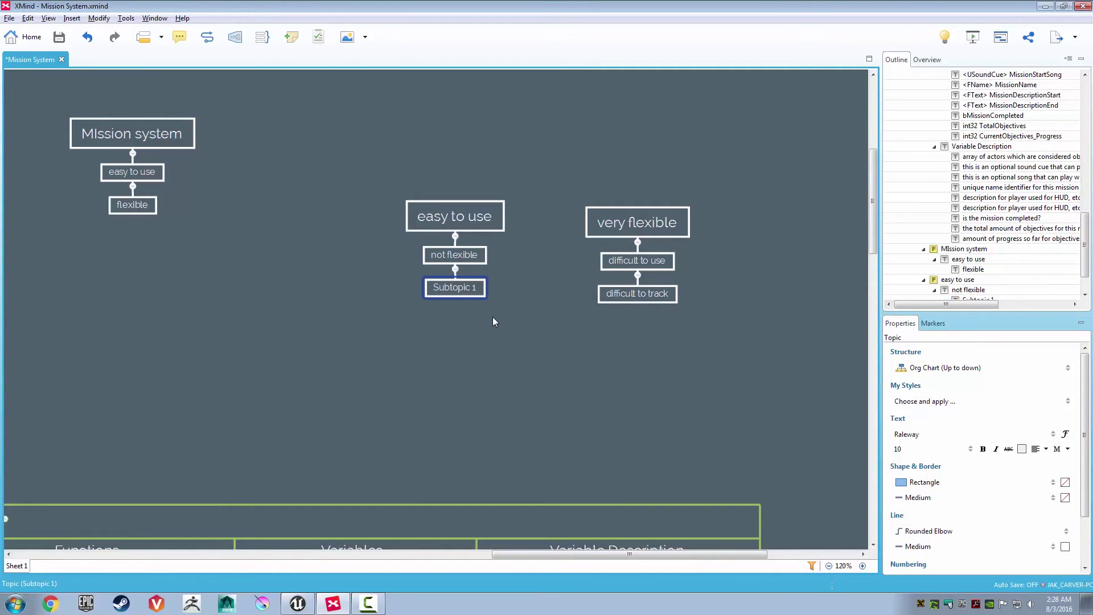
pyautogui.write('not a lot of cus')
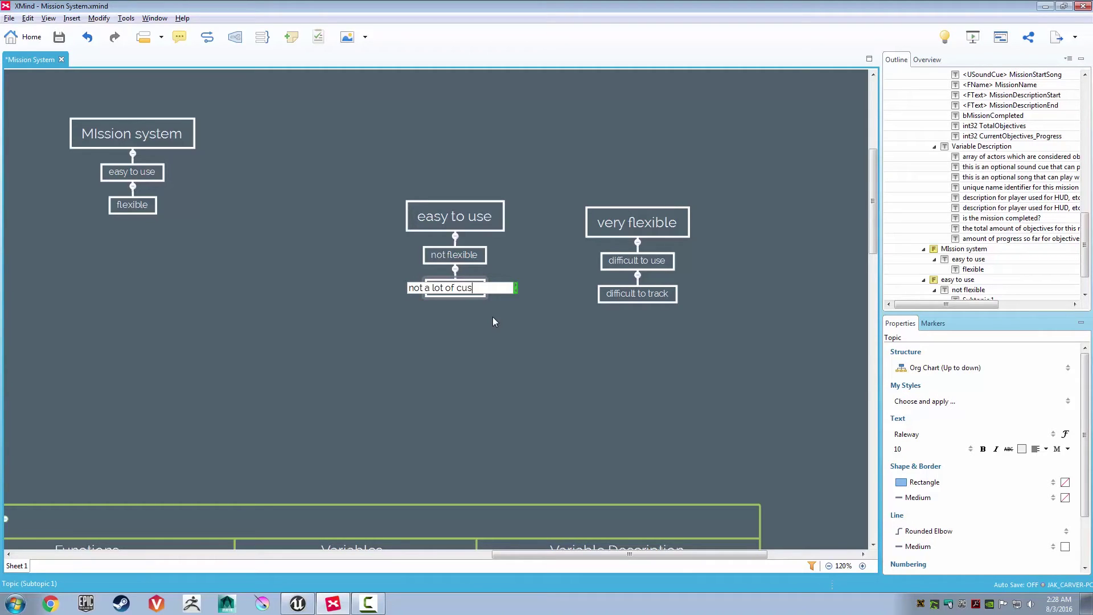
pyautogui.write('tom')
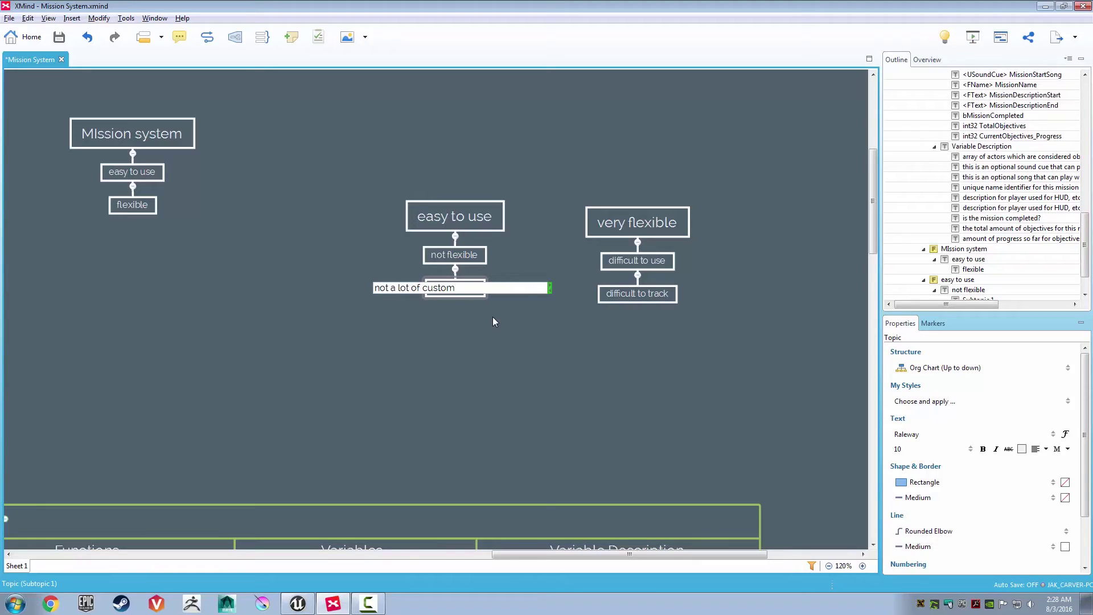
pyautogui.write('ization')
pyautogui.press('Return')
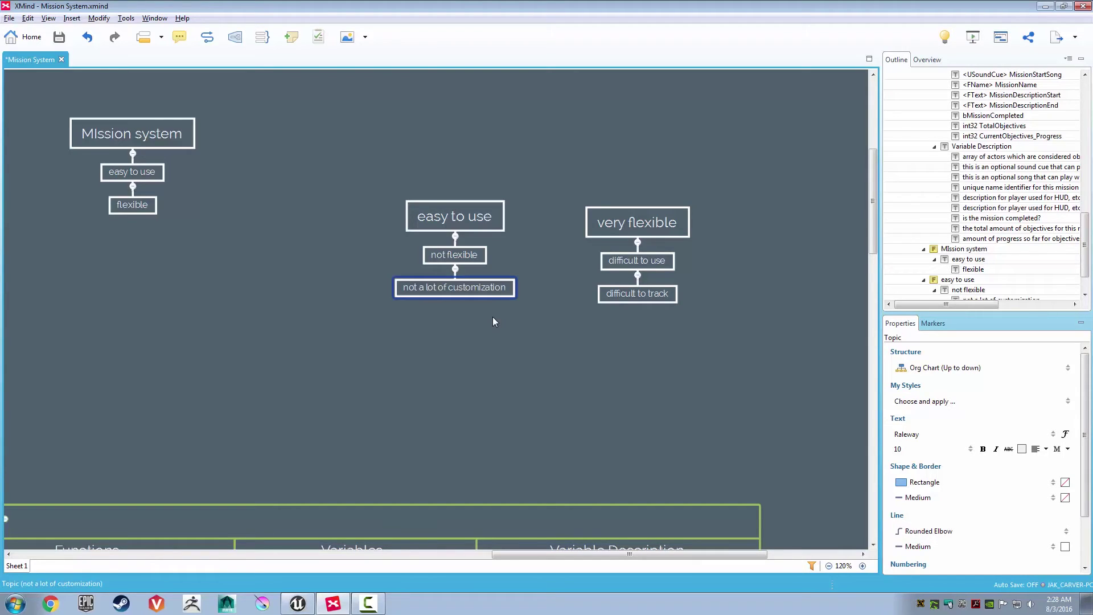
# Add a subtopic titled "impossible to maintain" under the difficult to track topic
pyautogui.click(530, 348)
pyautogui.click(688, 220)
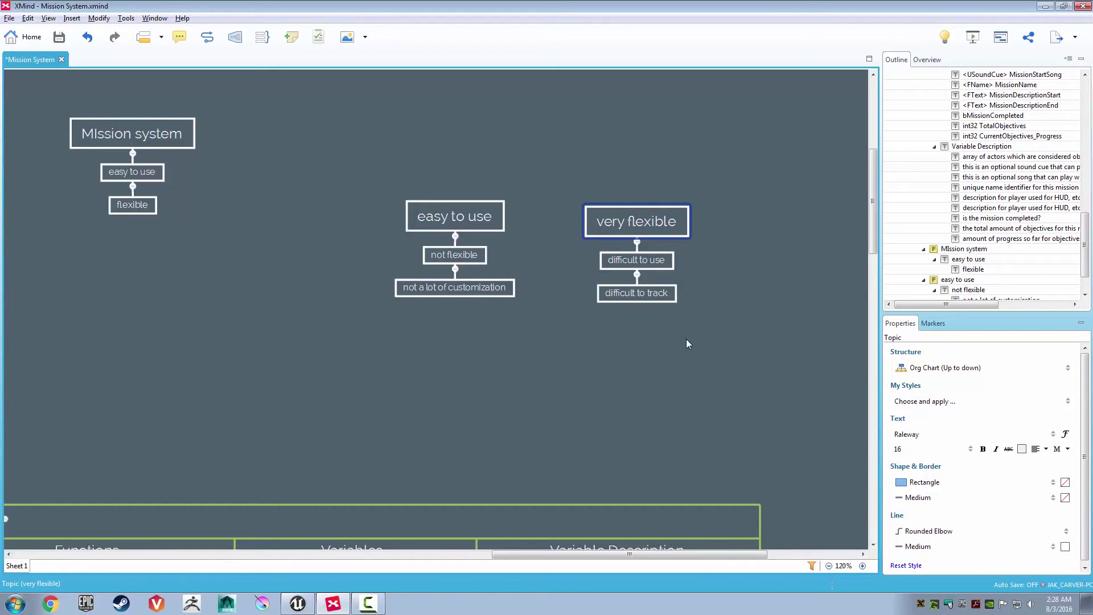
pyautogui.click(663, 295)
pyautogui.press('Tab')
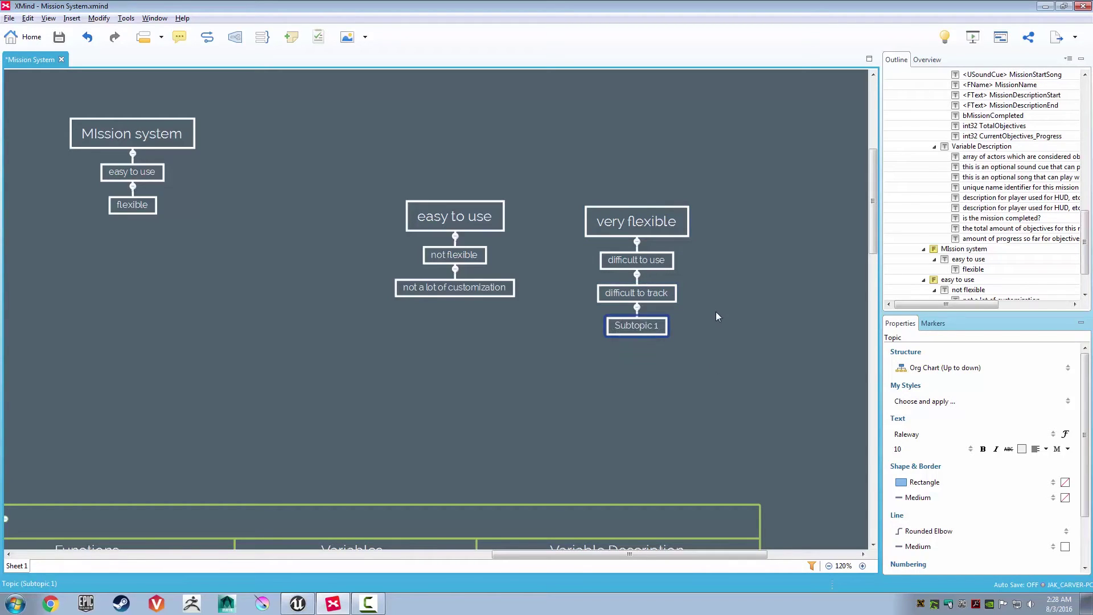
pyautogui.write('impo')
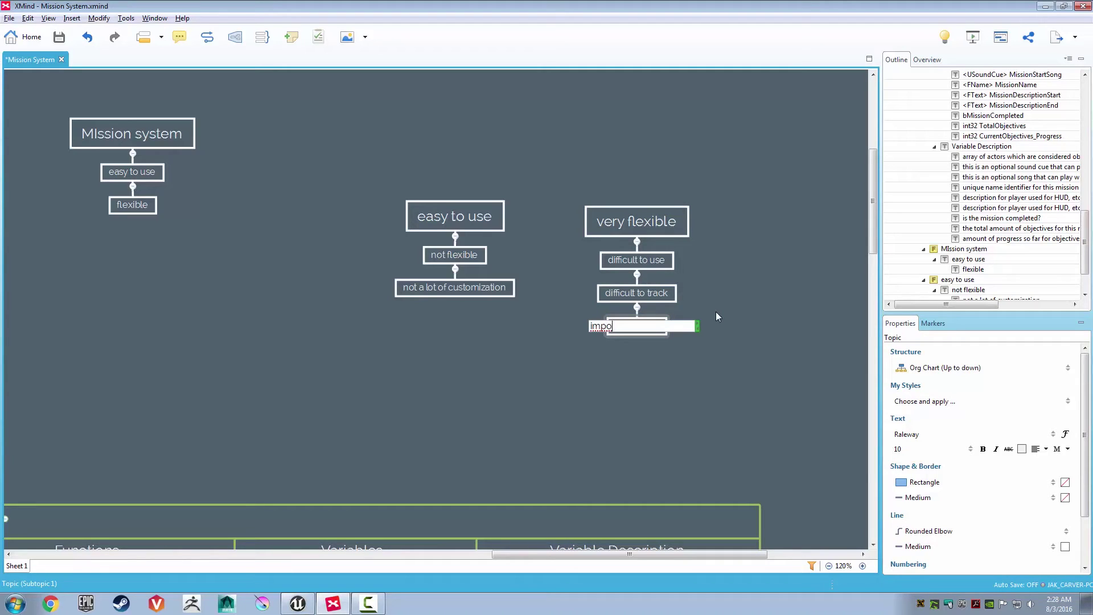
pyautogui.write('ssible to maintain')
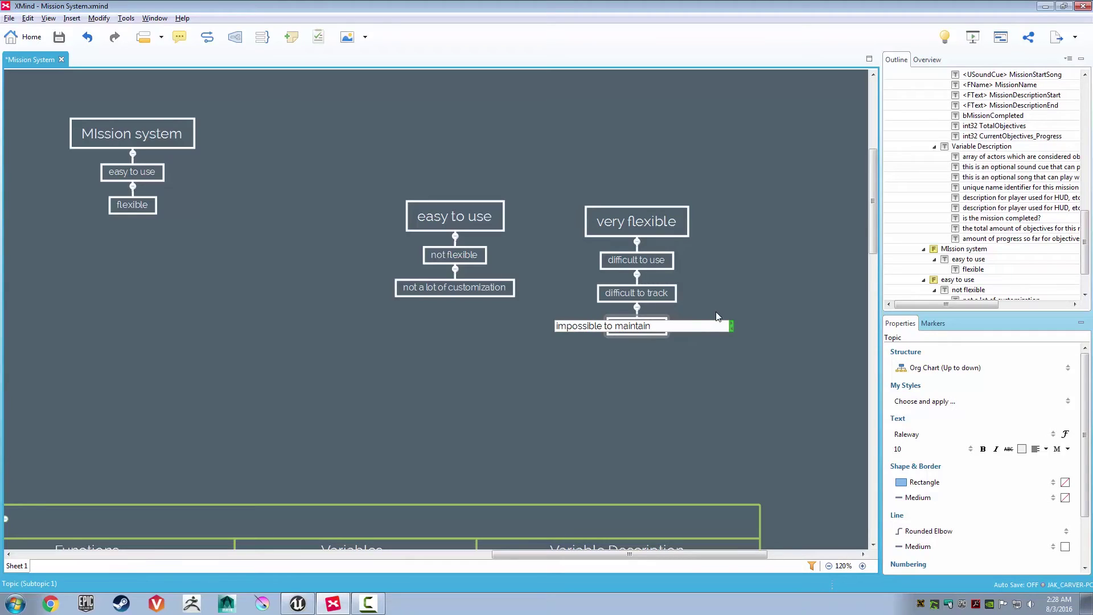
pyautogui.press('Return')
# Delete the separate easy to use and very flexible org charts with all their subtopics
pyautogui.click(711, 311)
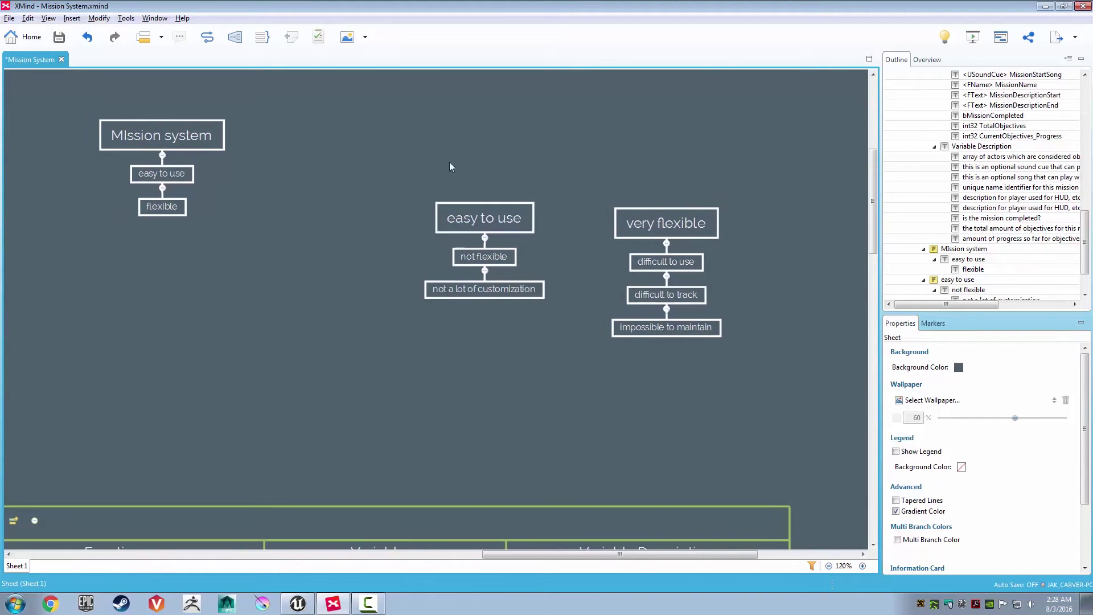
pyautogui.moveTo(458, 168); pyautogui.dragTo(741, 334)
pyautogui.press('Delete')
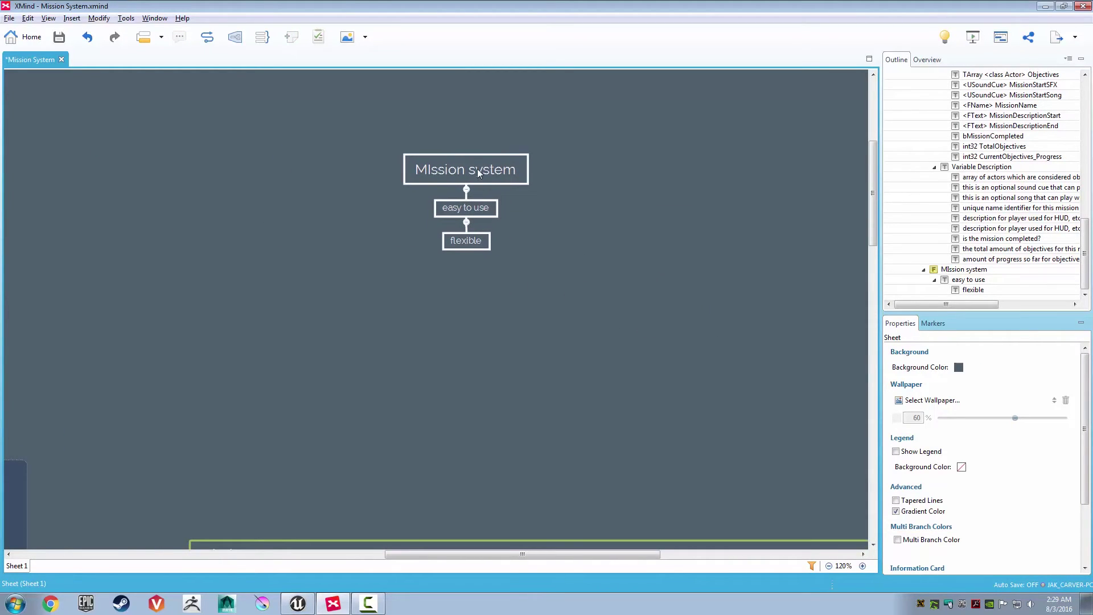
# Add a subtopic titled "easy to maintian" under the flexible topic in the MIssion system chart
pyautogui.click(476, 209)
pyautogui.click(481, 244)
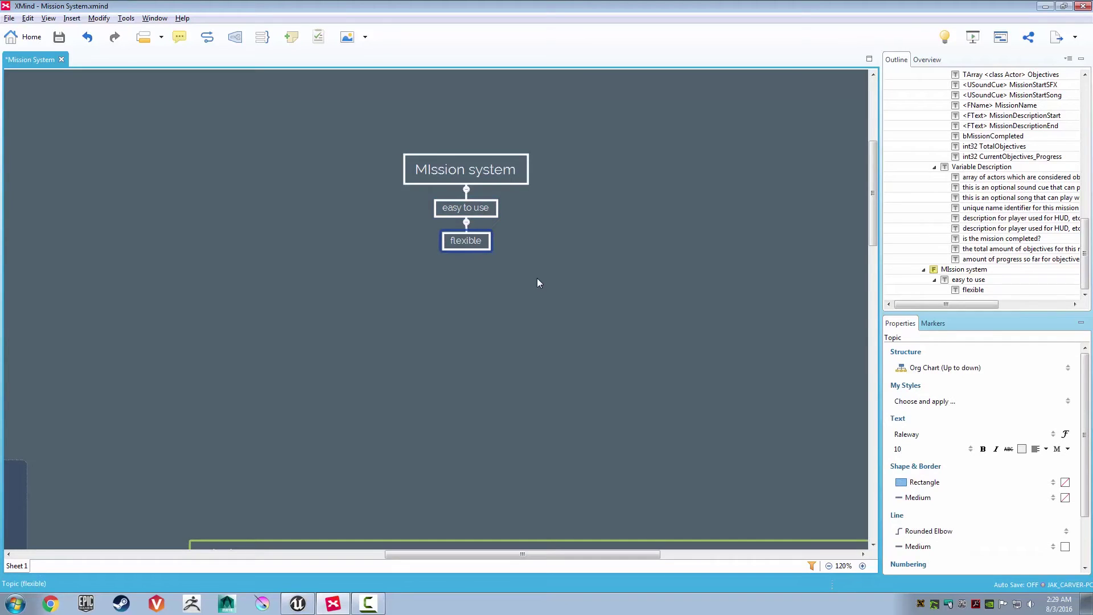
pyautogui.press('Tab')
pyautogui.write('to maintian')
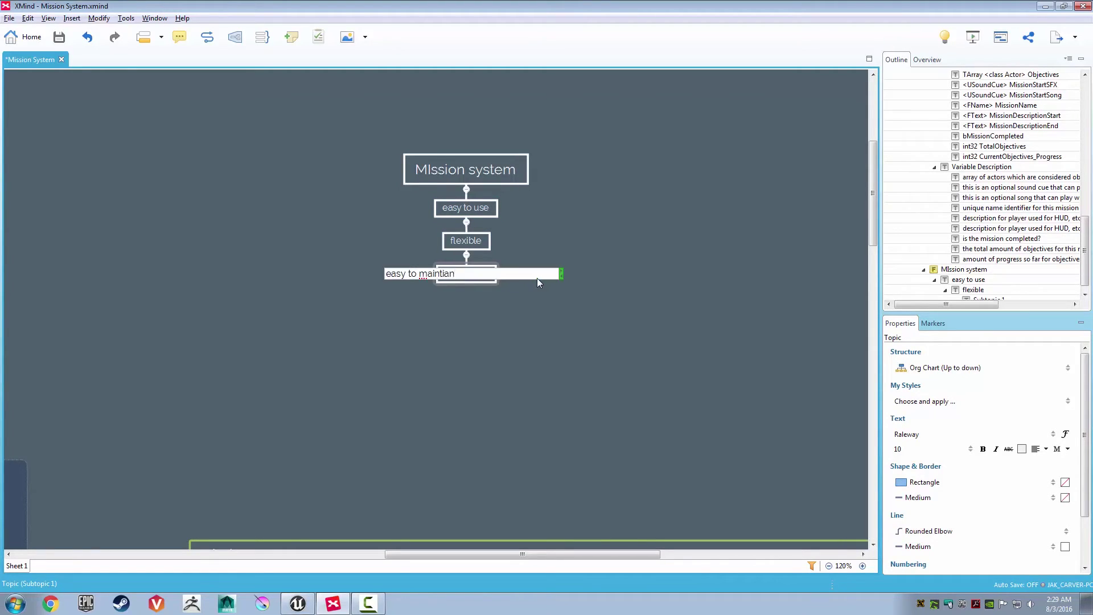
pyautogui.press('Return')
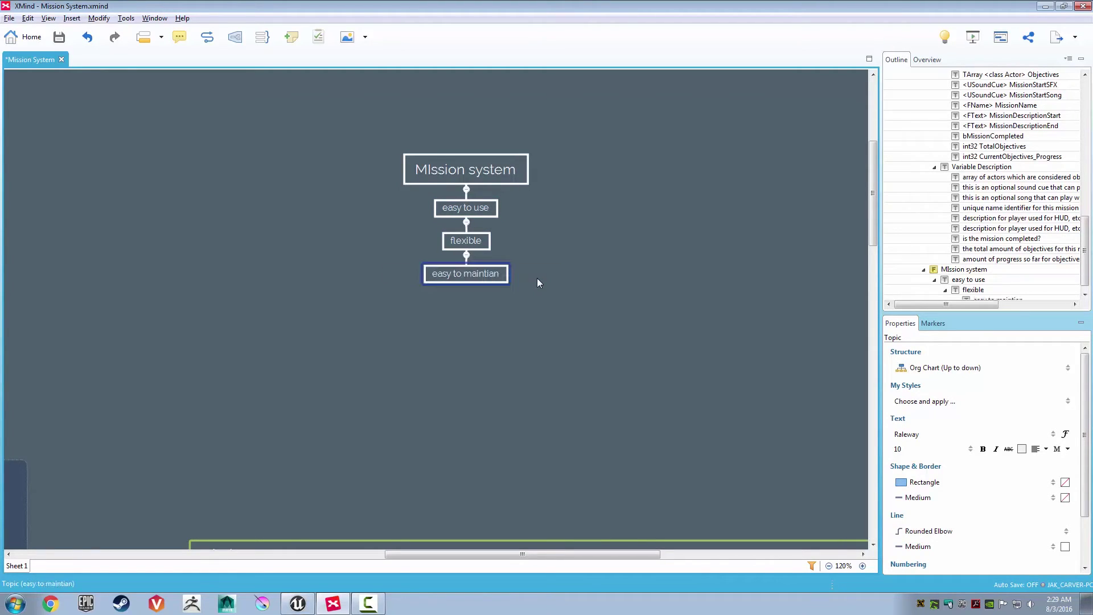
# Correct the title of the subtopic under flexible to "easy to maintain"
pyautogui.press('F2')
pyautogui.press('End')
pyautogui.press('BackSpace')
pyautogui.press('BackSpace')
pyautogui.press('BackSpace')
pyautogui.press('BackSpace')
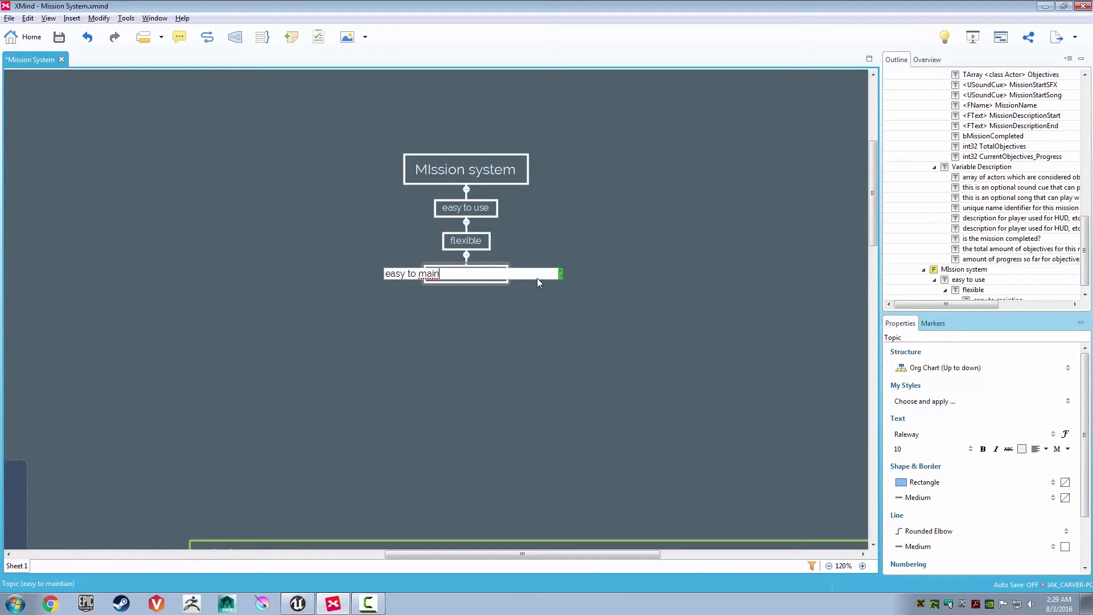
pyautogui.write('tain')
pyautogui.press('Return')
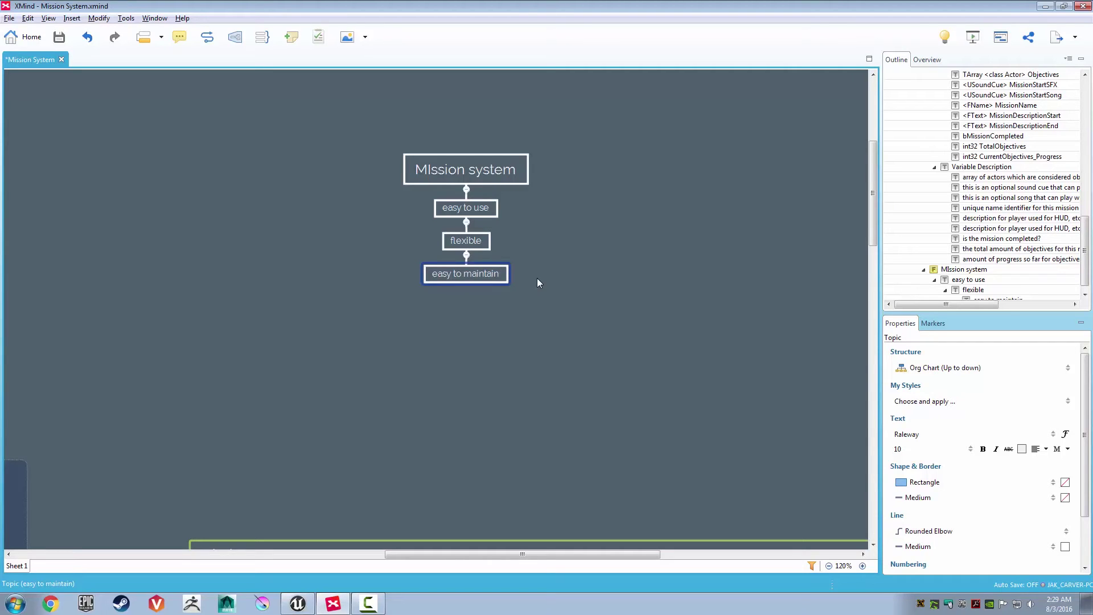
# Add a subtopic titled "intuitive" under the easy to maintain topic
pyautogui.press('Tab')
pyautogui.write('in')
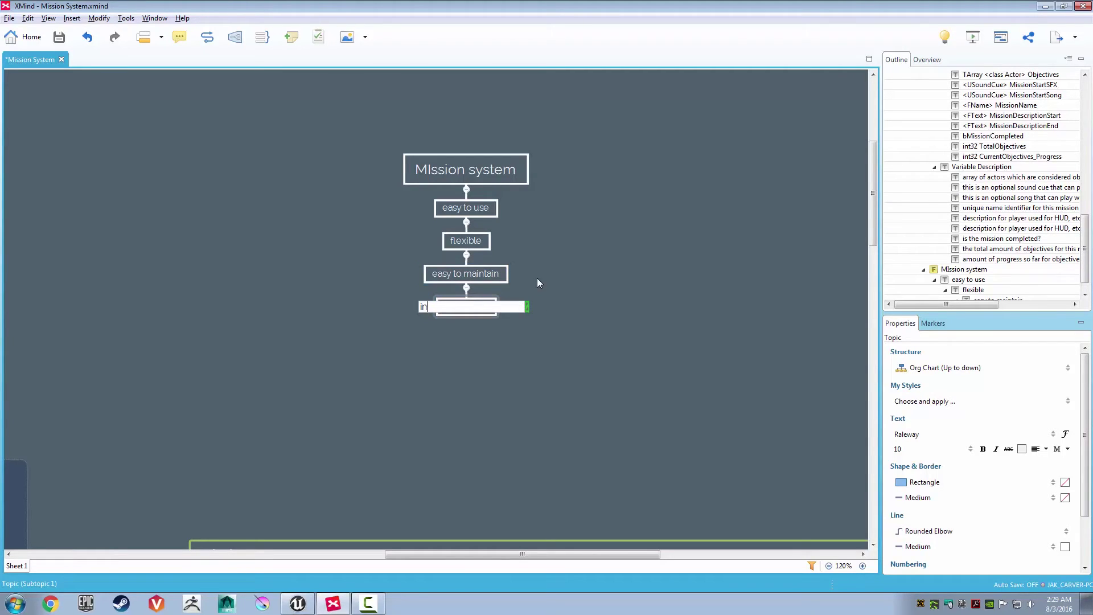
pyautogui.write('tuitive')
pyautogui.press('Return')
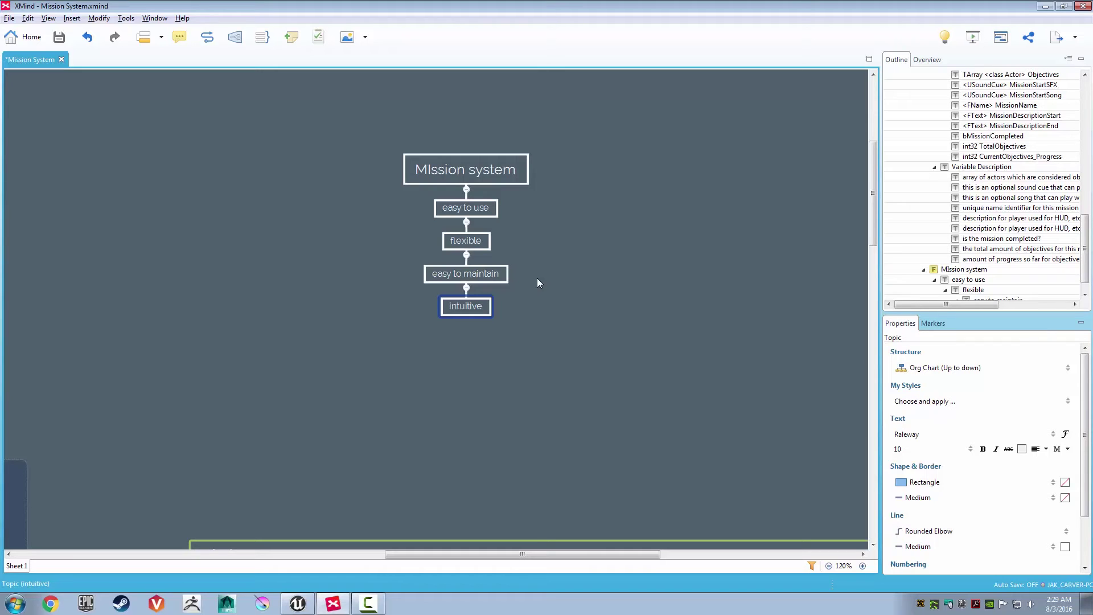
# Delete the entire floating MIssion system org chart, including all its subtopics
pyautogui.press('Home')
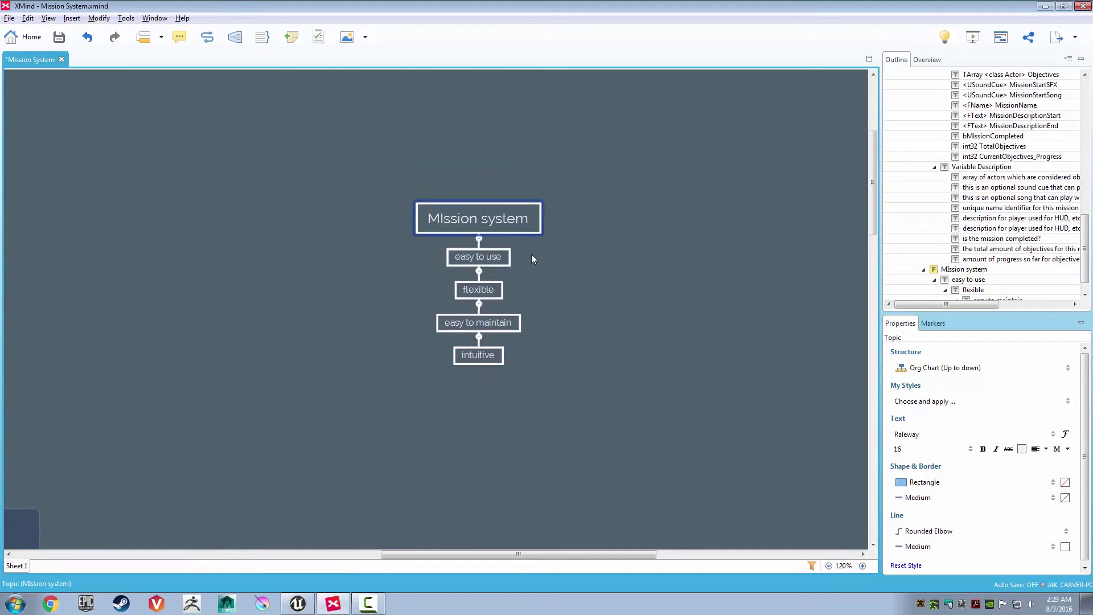
pyautogui.moveTo(594, 330); pyautogui.dragTo(589, 302)
pyautogui.click(503, 188)
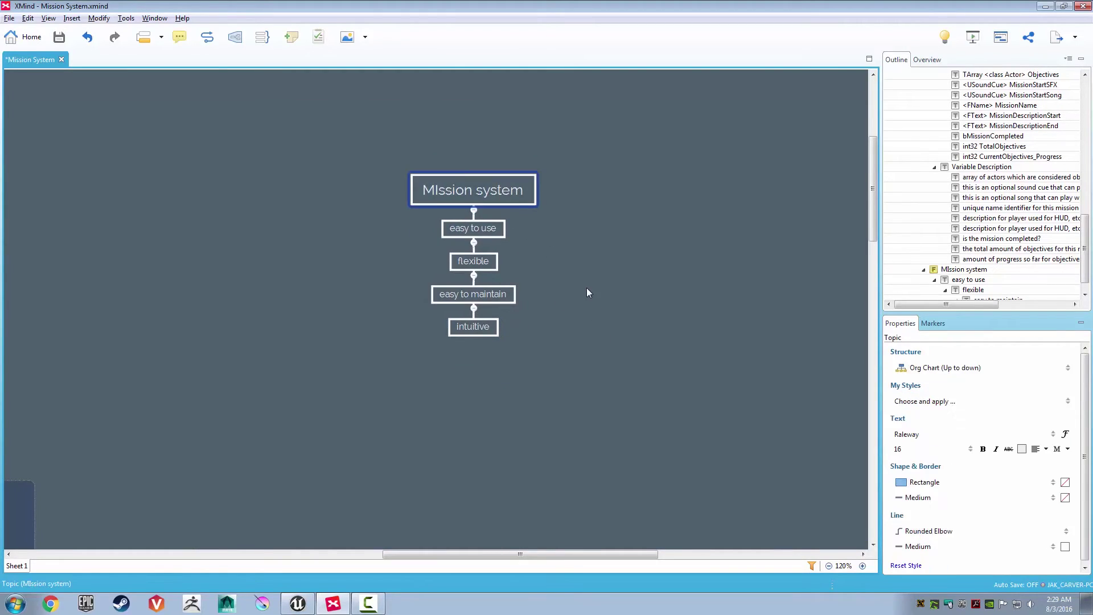
pyautogui.hotkey('ctrl', 'a')
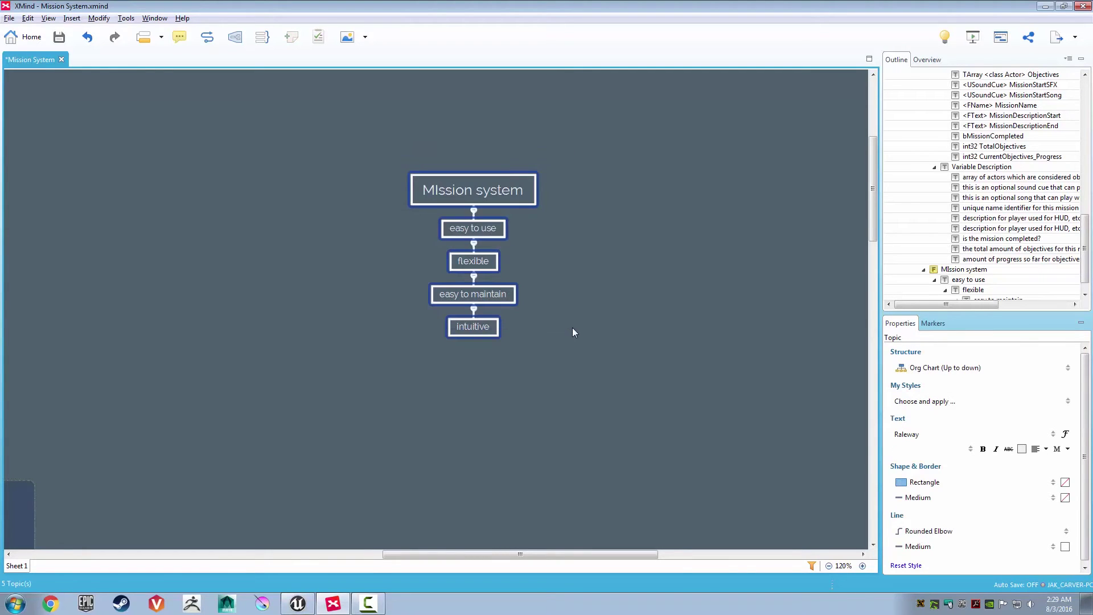
pyautogui.press('Delete')
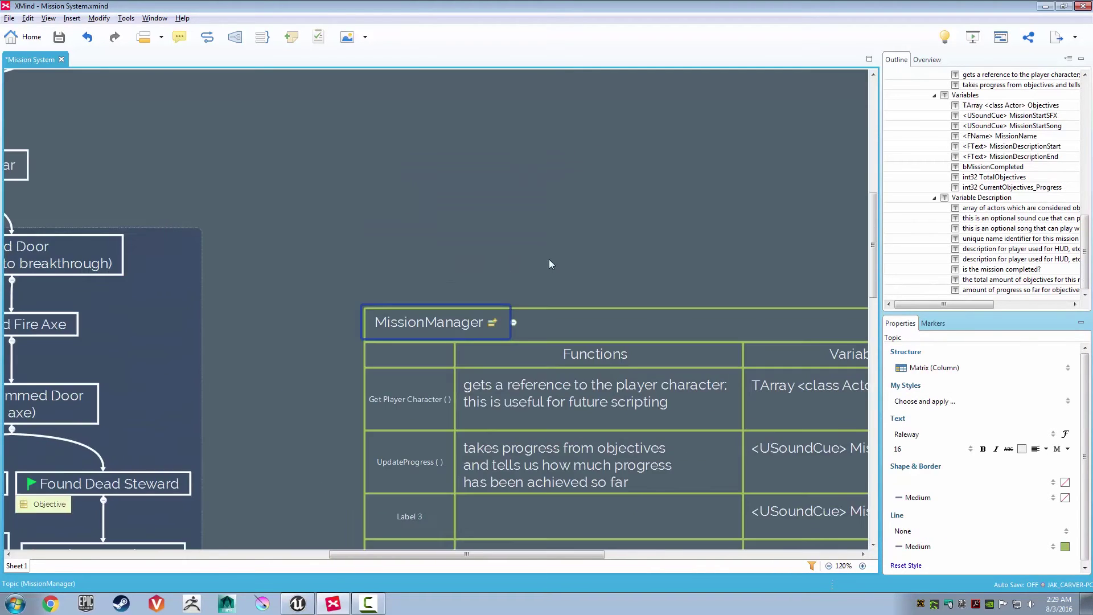
# Deselect the MissionManager topic and save the mind map
pyautogui.scroll(-1, 535, 230)
pyautogui.click(576, 245)
pyautogui.scroll(-2, 520, 186)
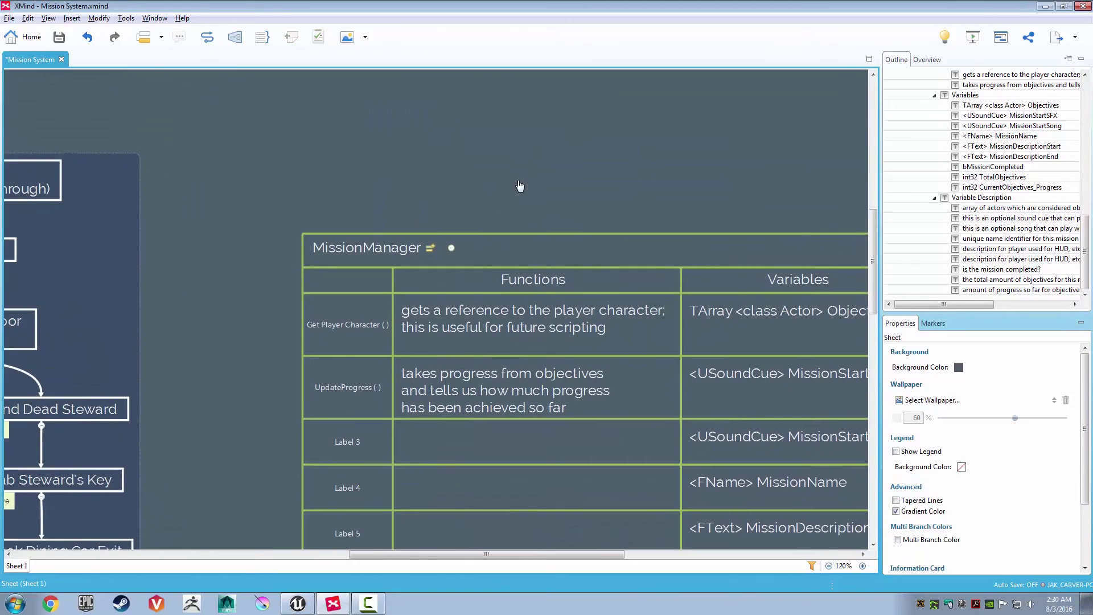
pyautogui.hotkey('ctrl', 's')
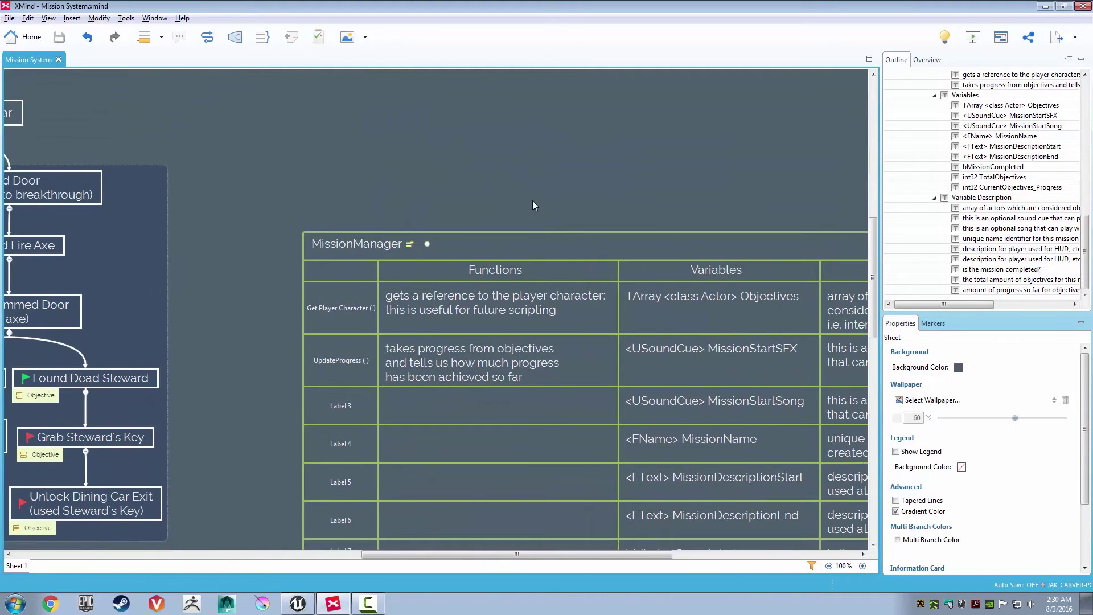
# Examine the Explore The Train/Exit The Train Car mission flowchart and the functions and variables in the MissionManager table
pyautogui.moveTo(397, 196); pyautogui.dragTo(528, 295)
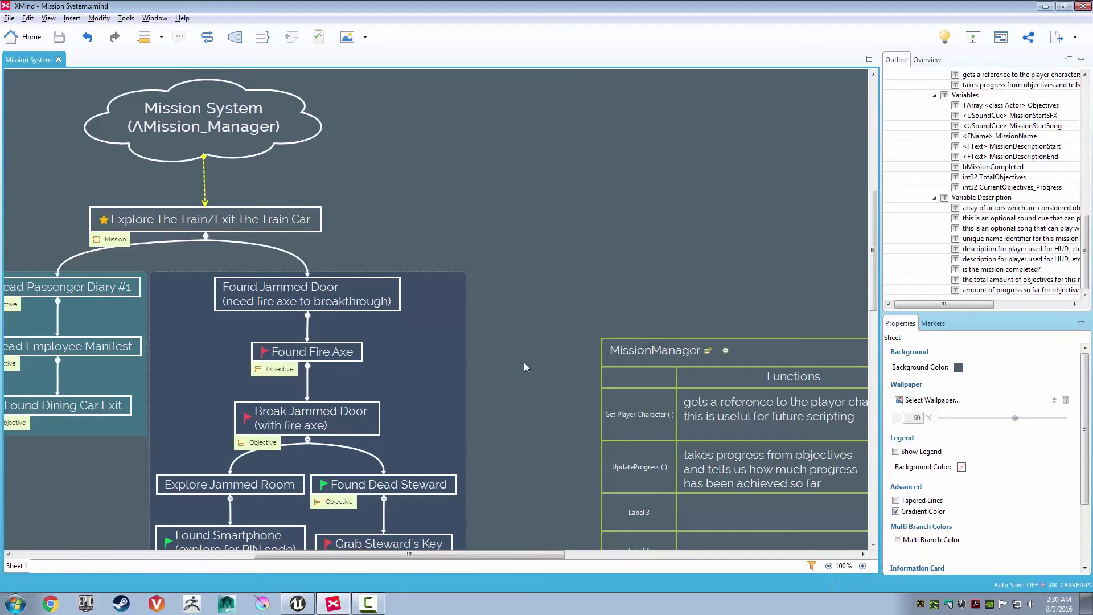
pyautogui.scroll(-2, 524, 361)
pyautogui.hscroll(-3, 524, 361)
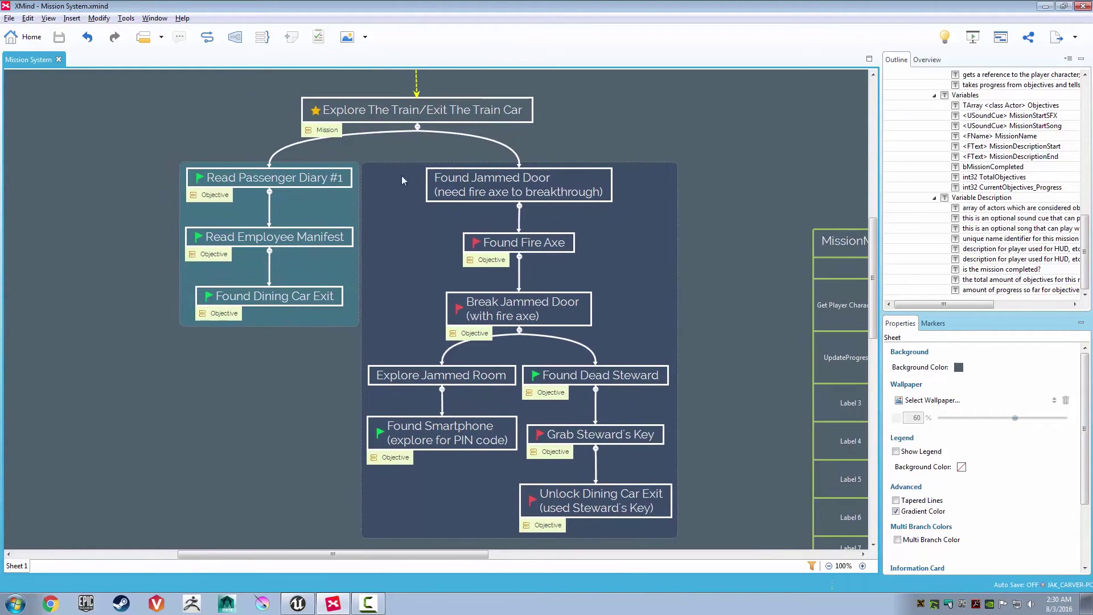
pyautogui.moveTo(222, 100); pyautogui.dragTo(702, 535)
pyautogui.hscroll(5, 725, 339)
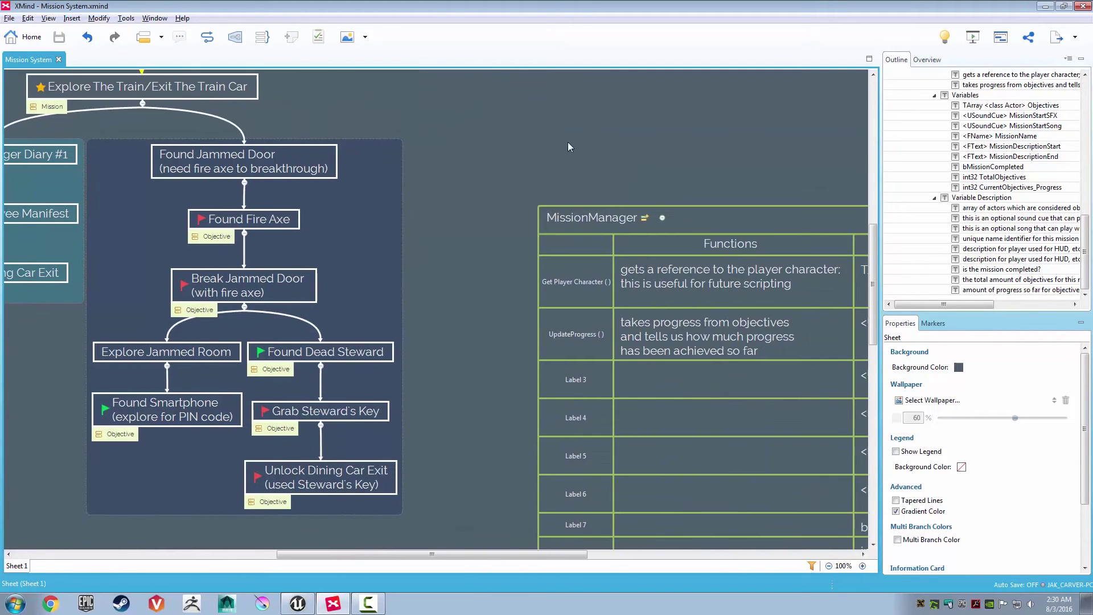
pyautogui.hscroll(5, 567, 147)
pyautogui.scroll(-1, 568, 147)
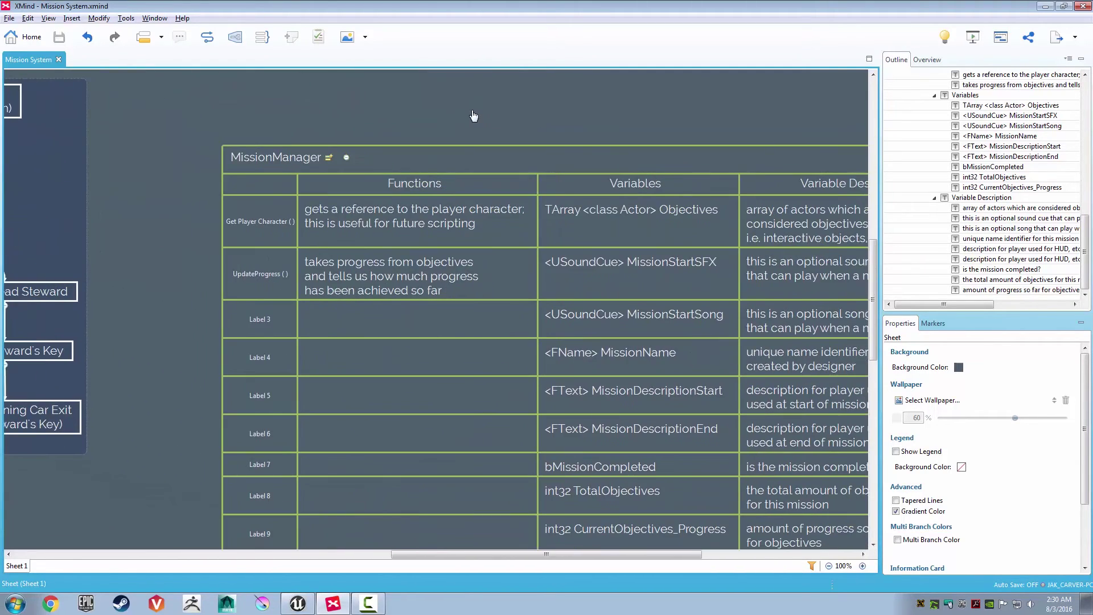
# Examine the objective branches of the Explore The Train/Exit The Train Car flowchart alongside the MissionManager table
pyautogui.moveTo(473, 116); pyautogui.dragTo(469, 114)
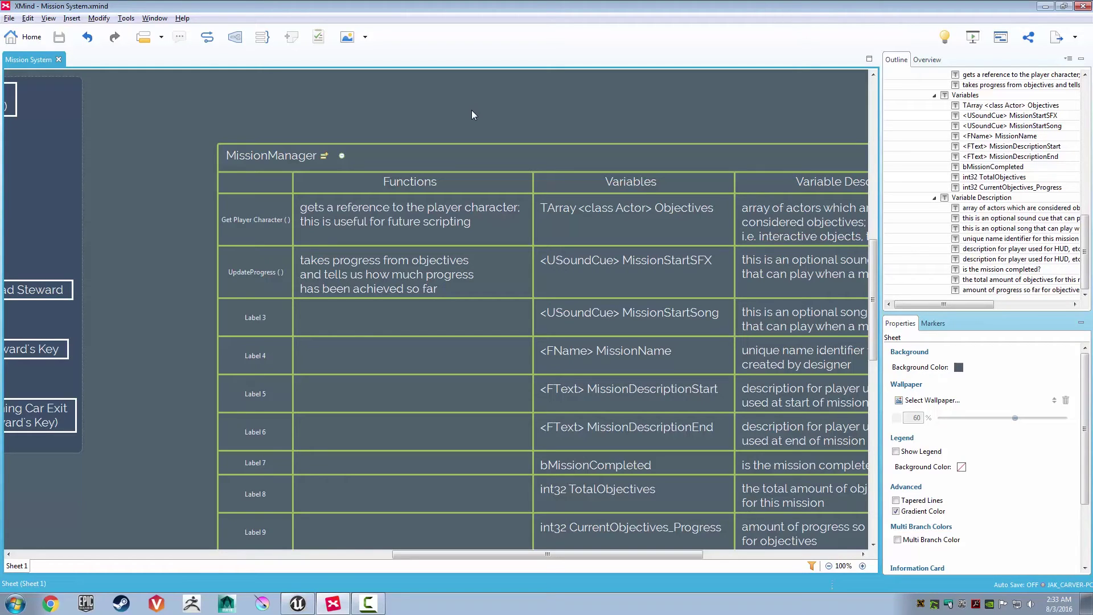
pyautogui.keyDown('ctrl'); pyautogui.scroll(-1, 509, 197); pyautogui.keyUp('ctrl')
pyautogui.scroll(-1, 461, 306)
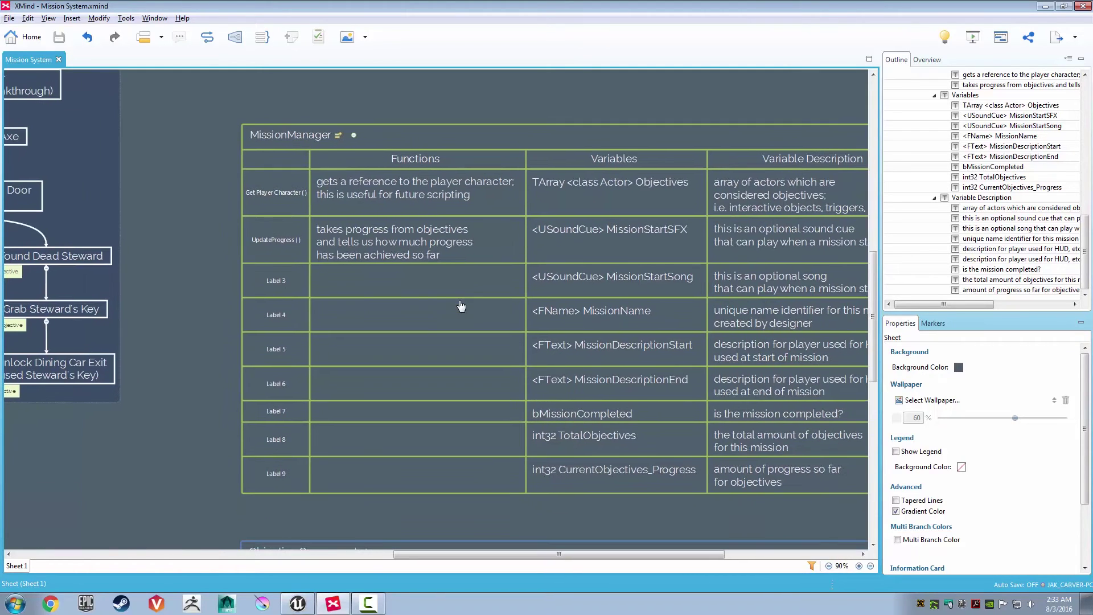
pyautogui.moveTo(461, 302); pyautogui.dragTo(667, 291)
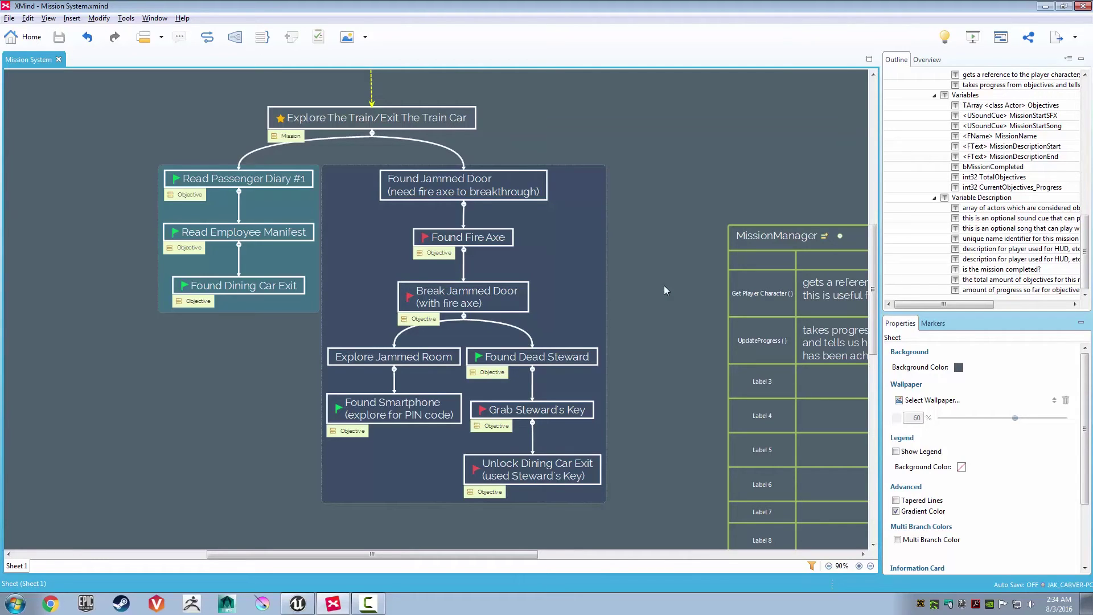
pyautogui.moveTo(664, 285); pyautogui.dragTo(732, 313)
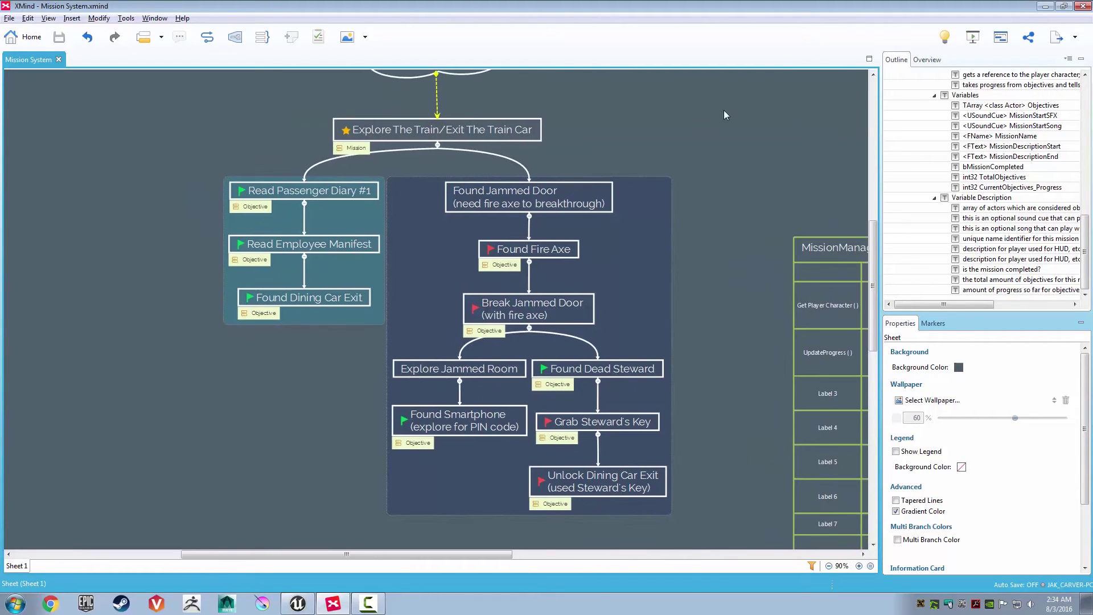
pyautogui.moveTo(719, 113); pyautogui.dragTo(278, 539)
pyautogui.click(729, 346)
pyautogui.moveTo(728, 346); pyautogui.dragTo(205, 252)
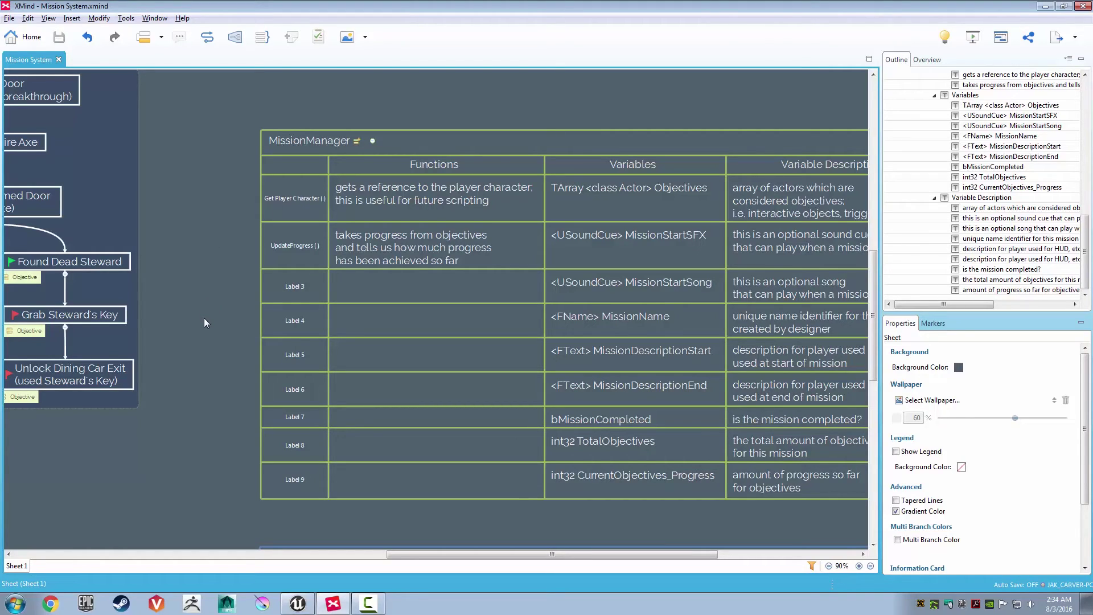
pyautogui.click(316, 141)
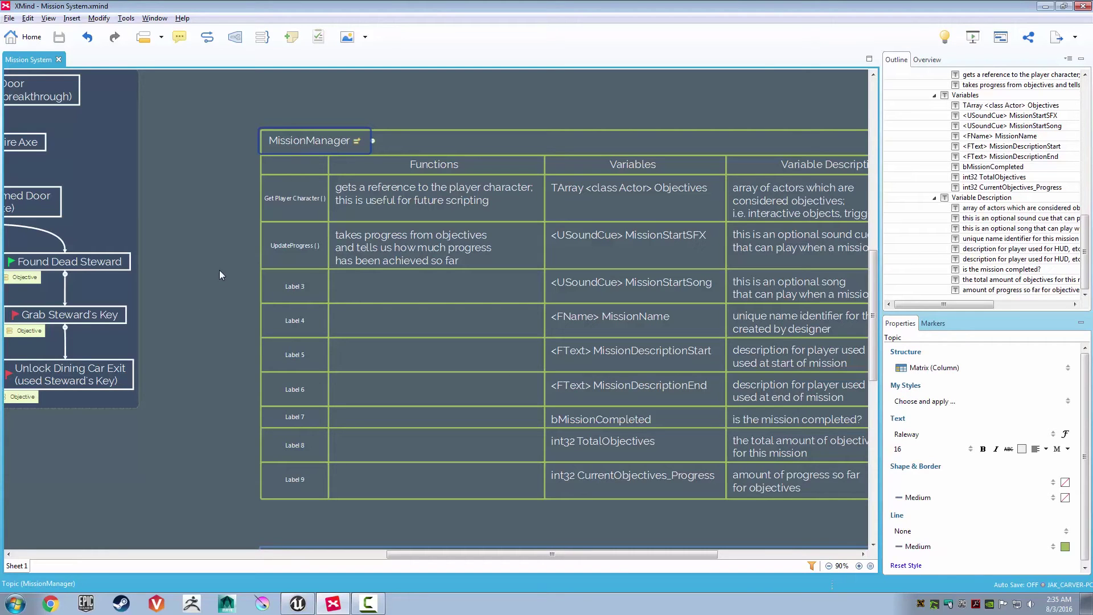
pyautogui.moveTo(209, 292); pyautogui.dragTo(112, 308)
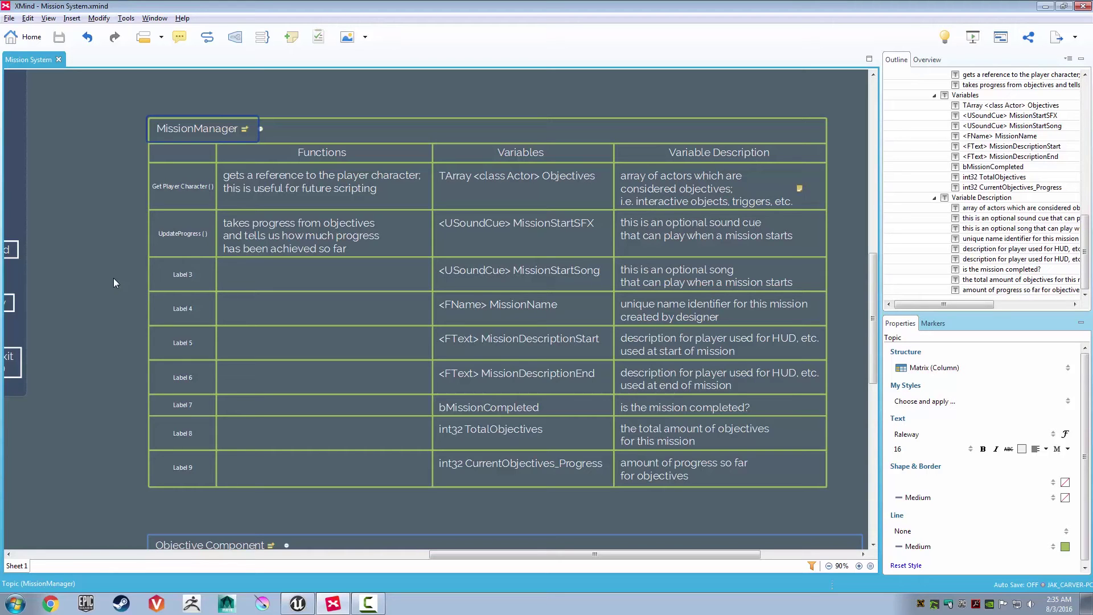
# Switch to Unreal Editor and select the Mission_Manager actor in the level to inspect its Mission Settings
pyautogui.hotkey('alt', 'Tab')
pyautogui.hotkey('alt', 'Tab')
pyautogui.hotkey('alt', 'Tab')
pyautogui.hotkey('alt', 'Tab')
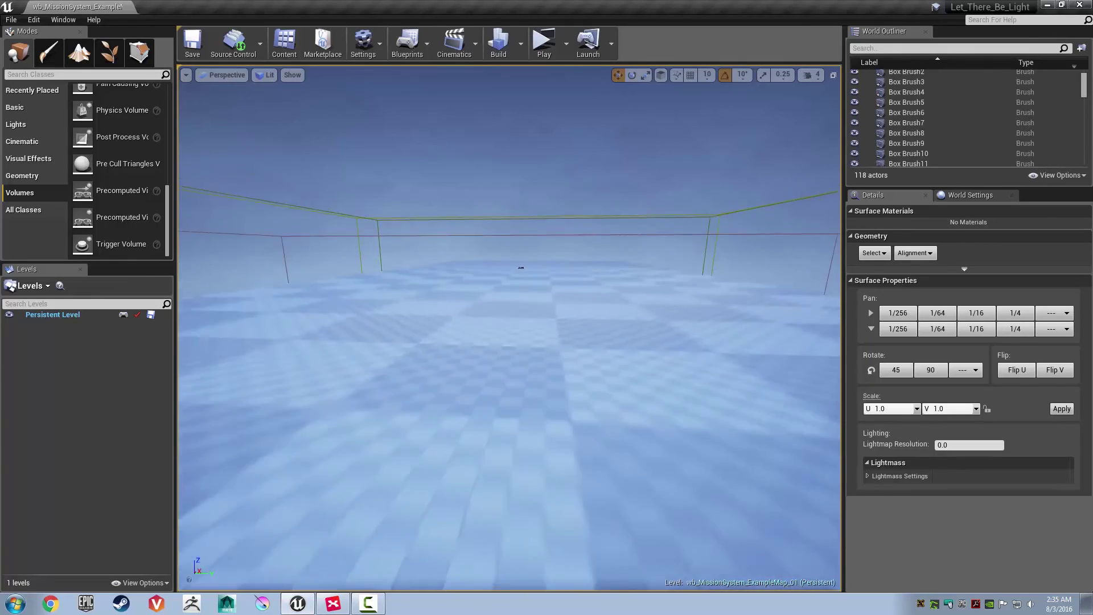
pyautogui.click(464, 296)
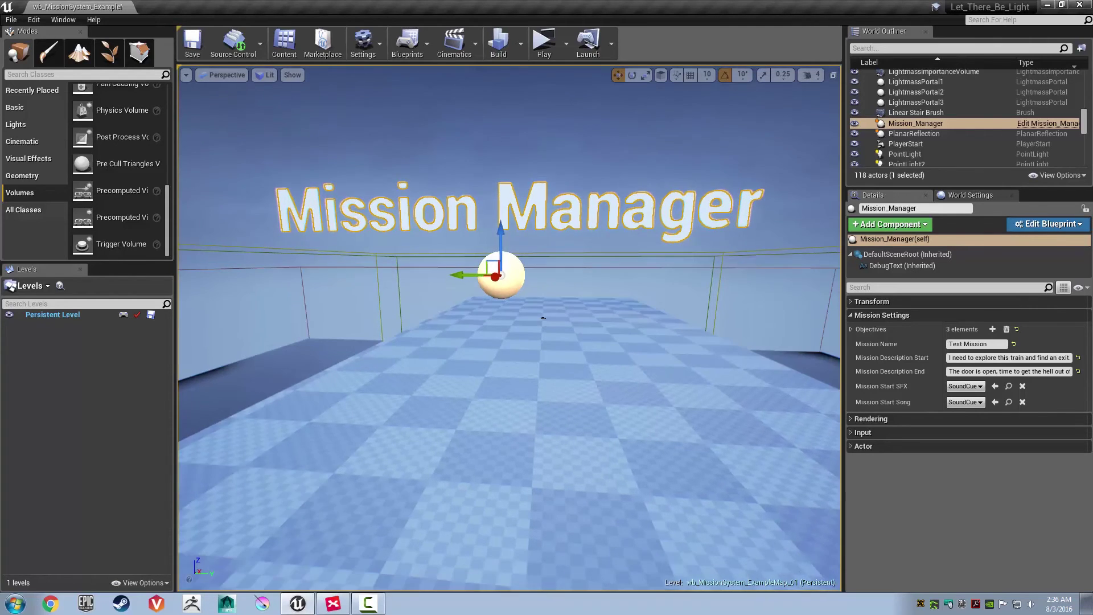
pyautogui.press('s')
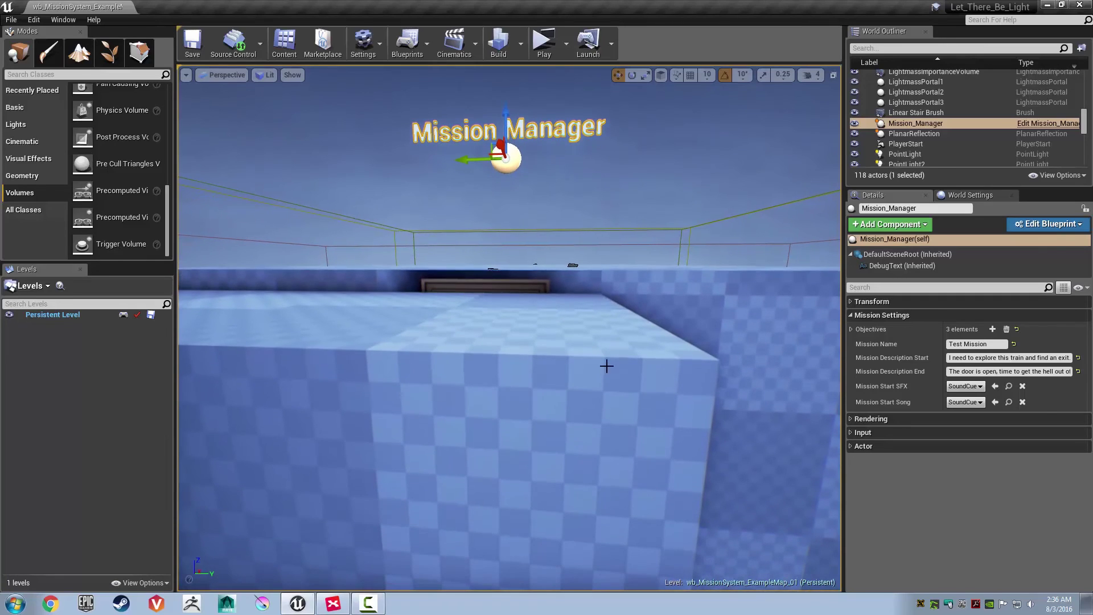
# Switch back to XMind and read the Get Player Character and UpdateProgress function descriptions in the MissionManager table
pyautogui.hotkey('alt', 'Tab')
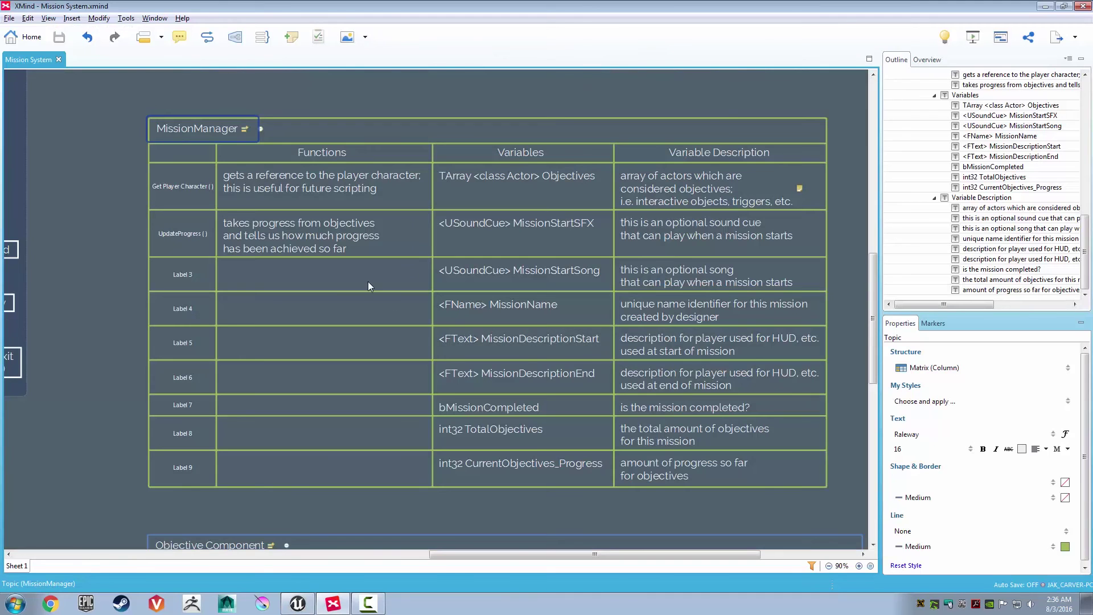
pyautogui.moveTo(363, 306); pyautogui.dragTo(389, 309)
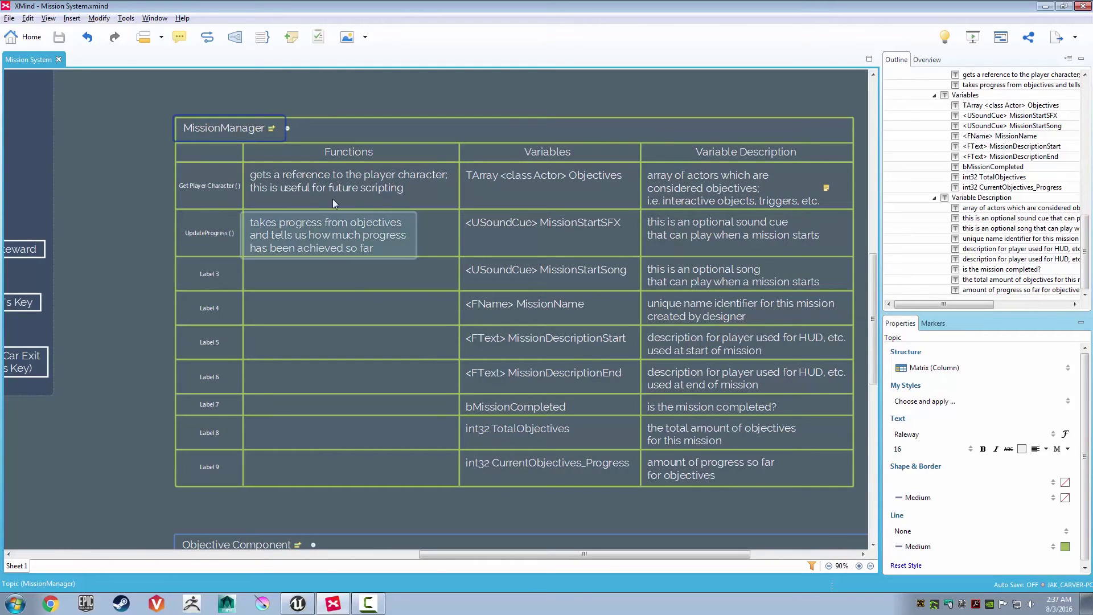
pyautogui.click(332, 181)
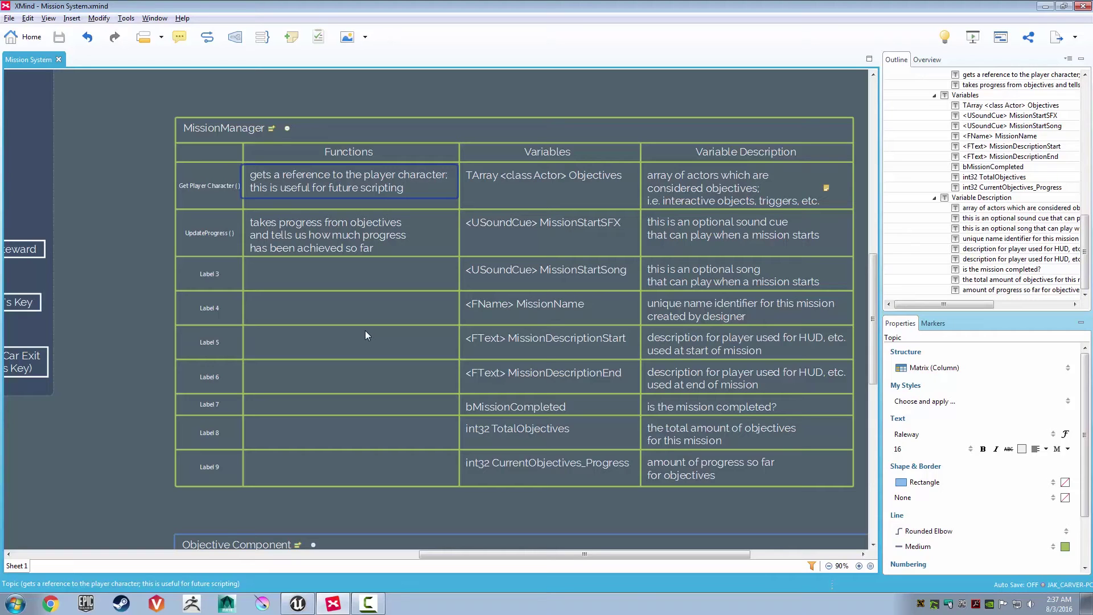
pyautogui.click(327, 237)
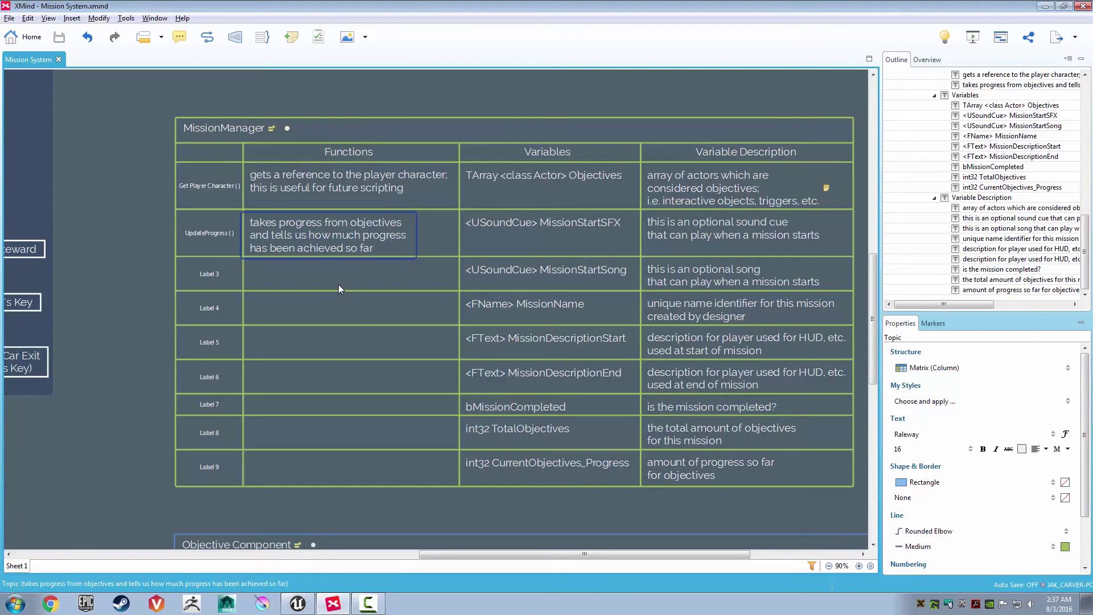
pyautogui.scroll(6, 338, 285)
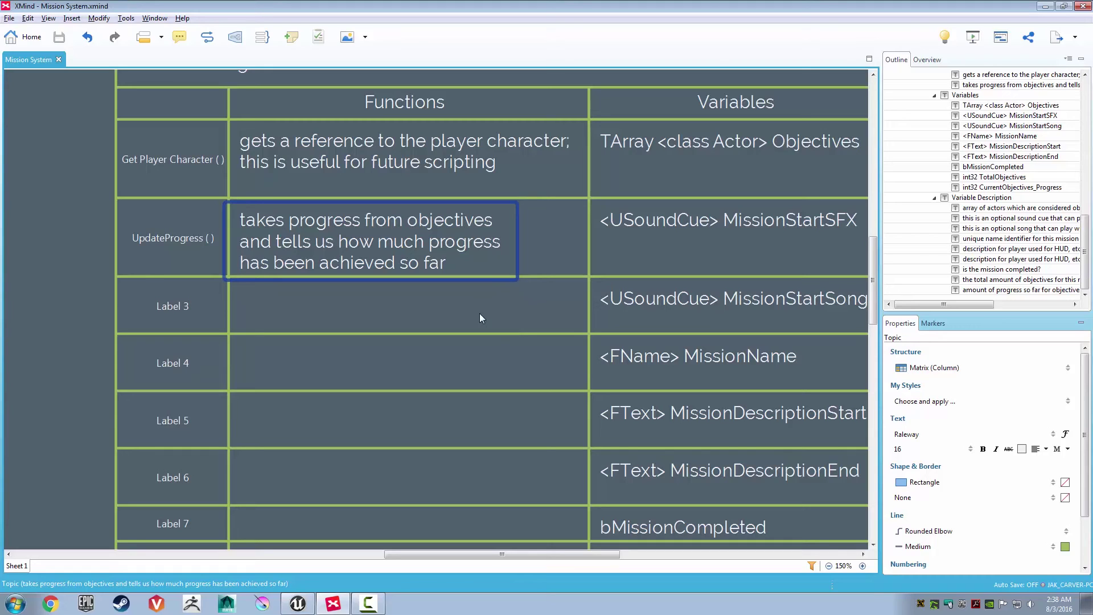
# Examine the Objectives array, MissionStartSFX and MissionStartSong entries in the MissionManager table's Variables column
pyautogui.hscroll(5, 480, 314)
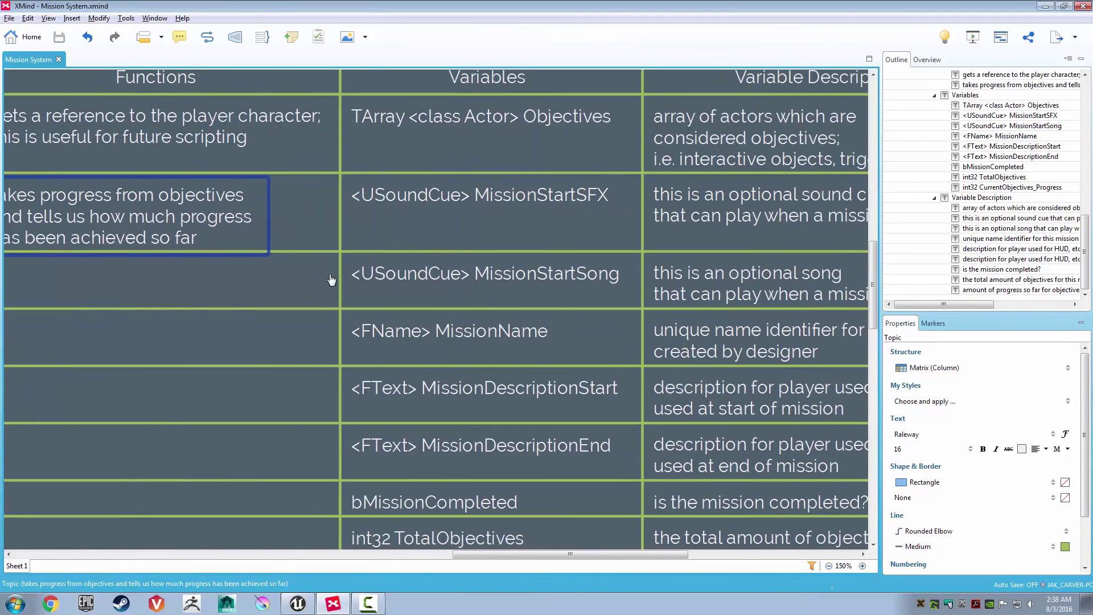
pyautogui.scroll(-1, 474, 323)
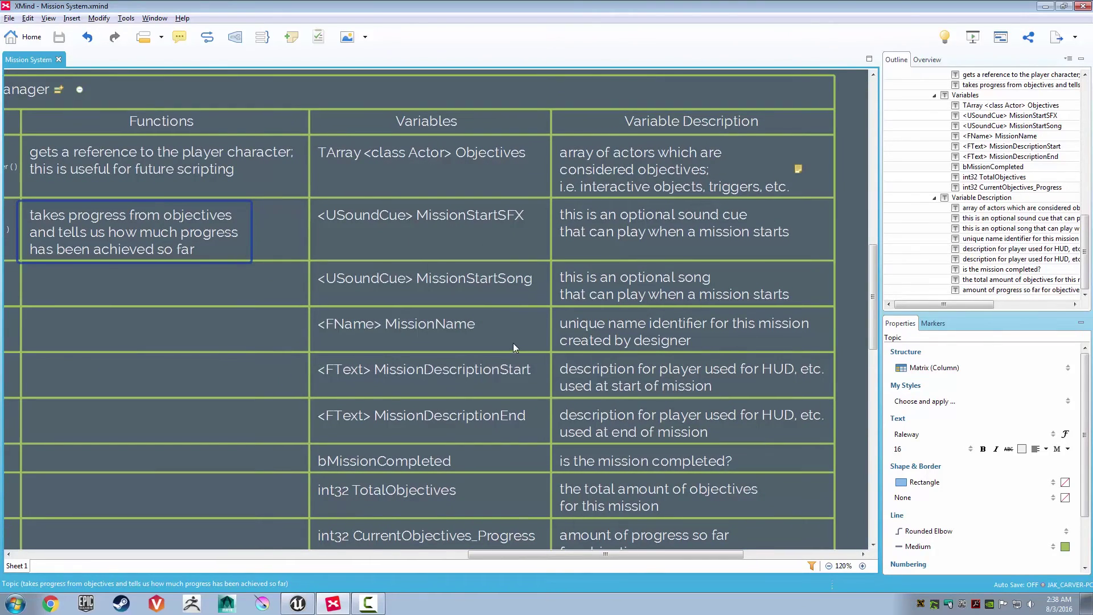
pyautogui.scroll(-1, 514, 343)
pyautogui.click(402, 384)
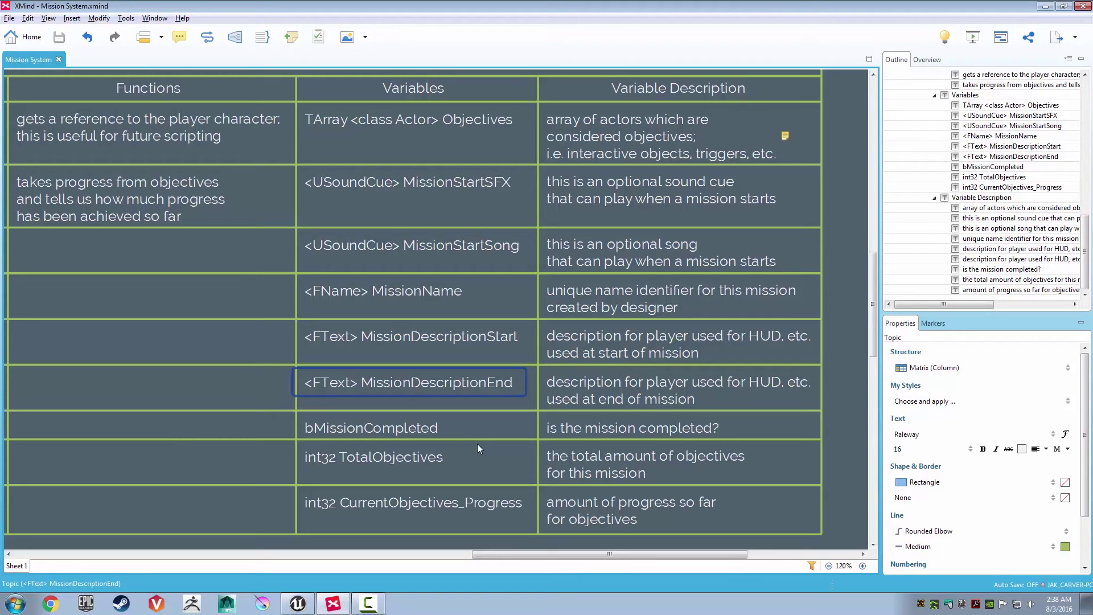
pyautogui.scroll(2, 430, 378)
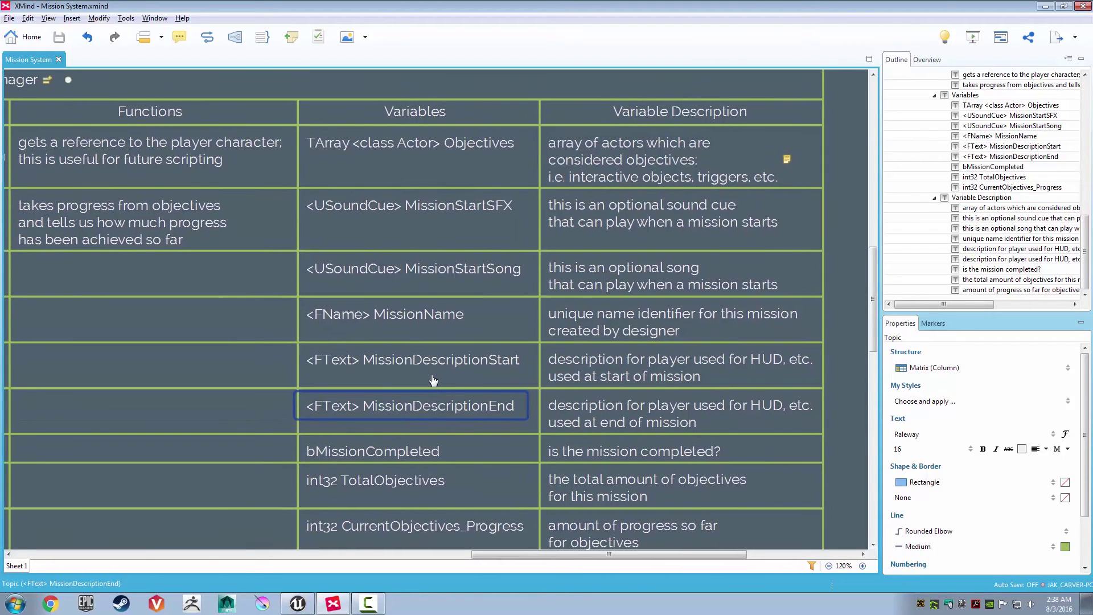
pyautogui.hscroll(2, 431, 379)
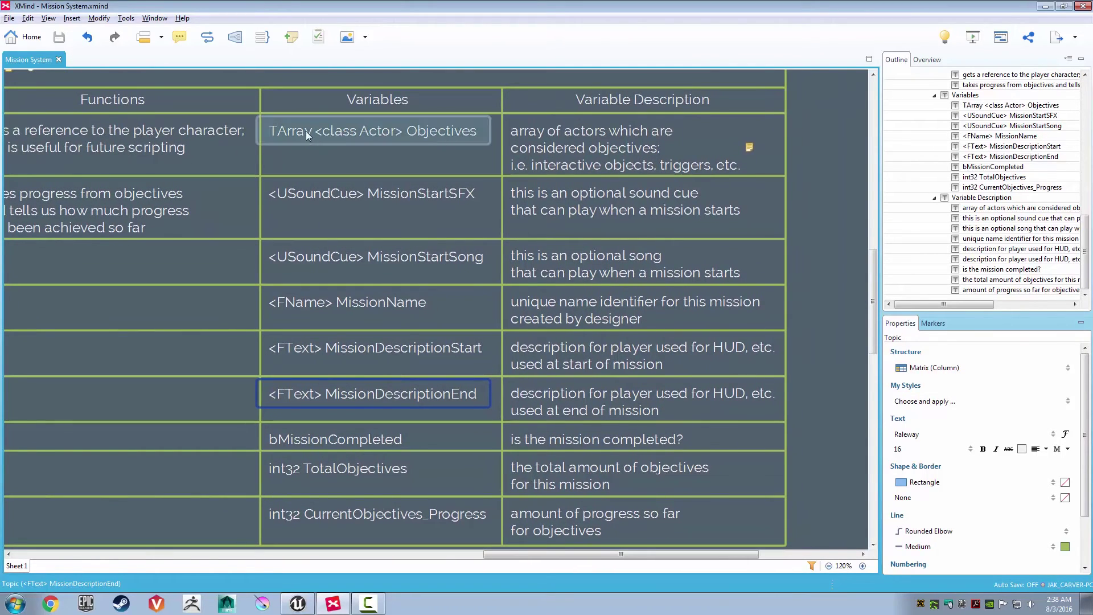
pyautogui.click(451, 131)
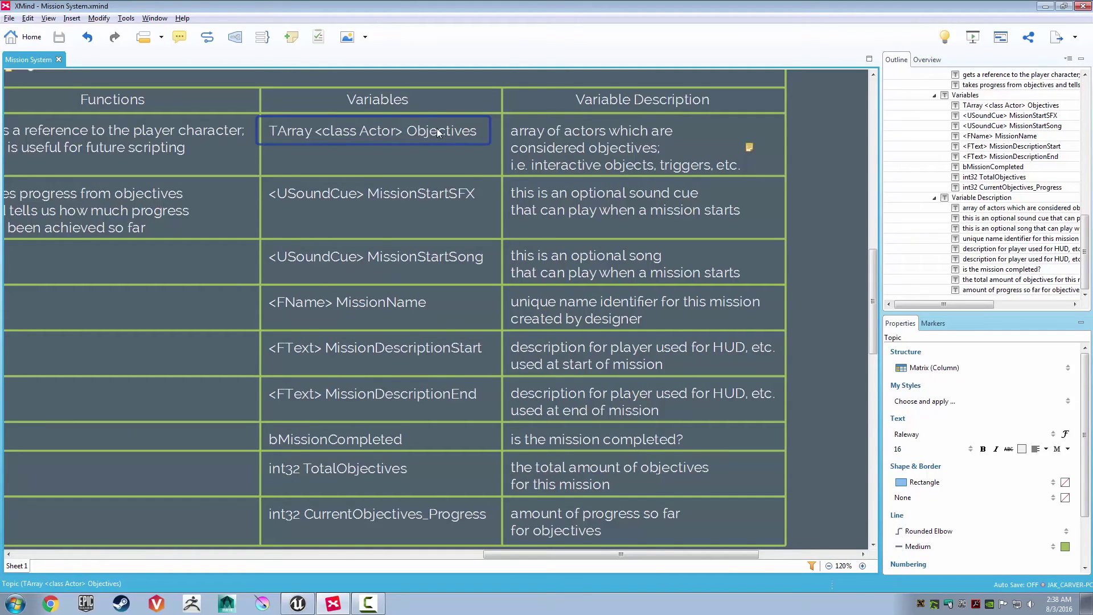
pyautogui.click(611, 133)
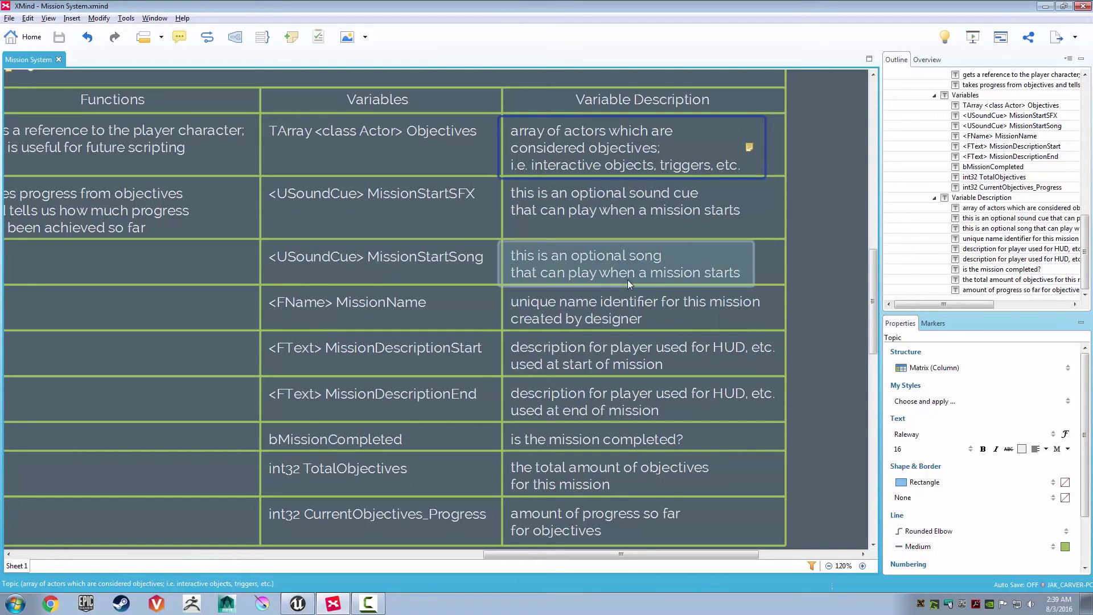
pyautogui.click(424, 134)
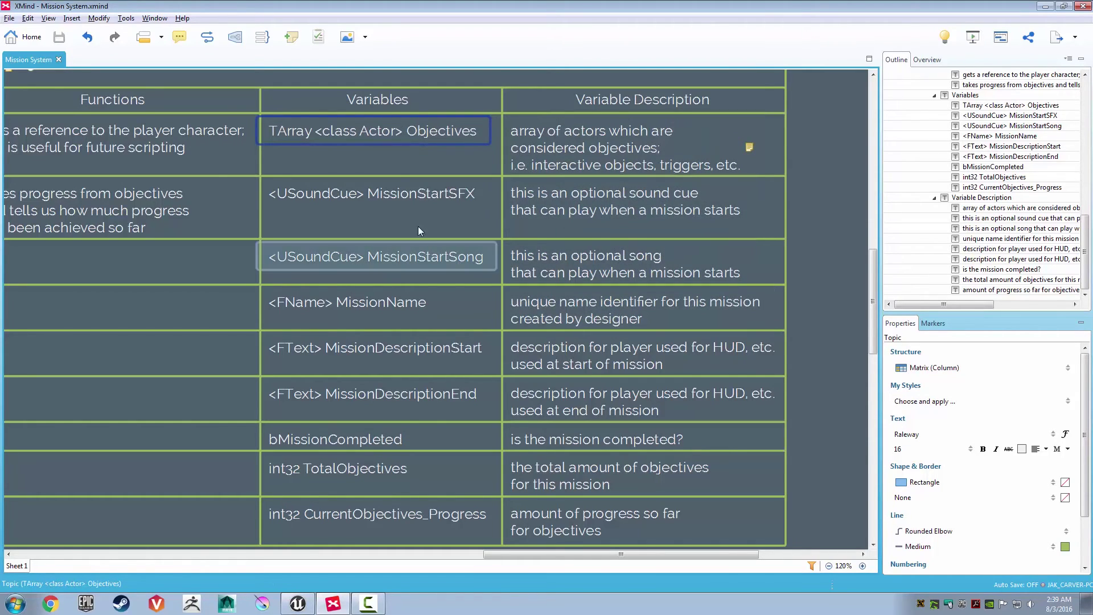
pyautogui.click(412, 196)
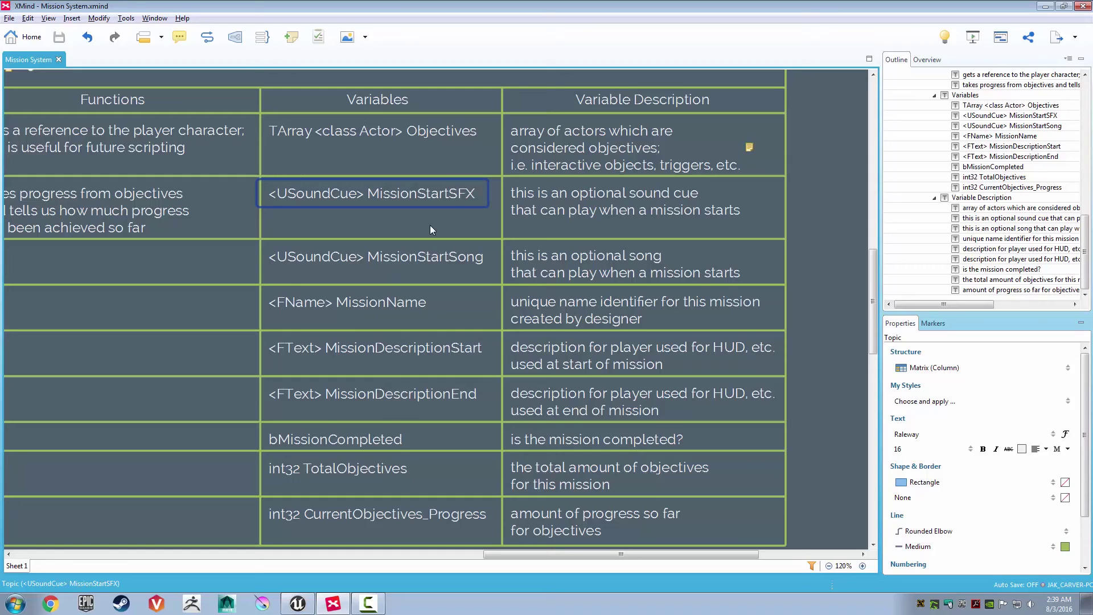
pyautogui.click(410, 259)
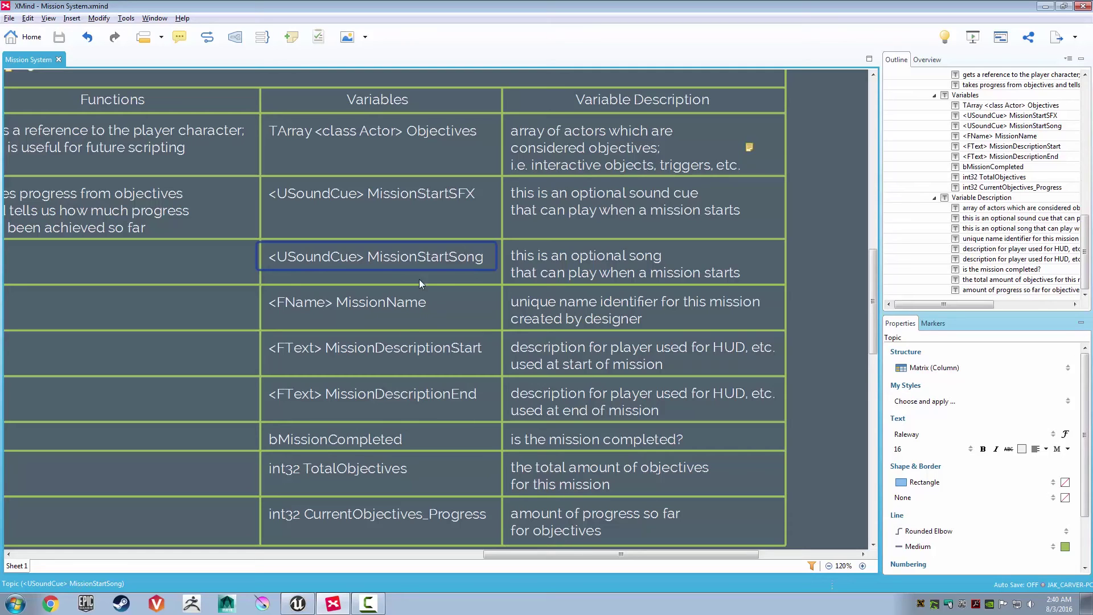
# Read the MissionName, MissionDescriptionStart and MissionDescriptionEnd variables together with their descriptions in the MissionManager table
pyautogui.click(382, 310)
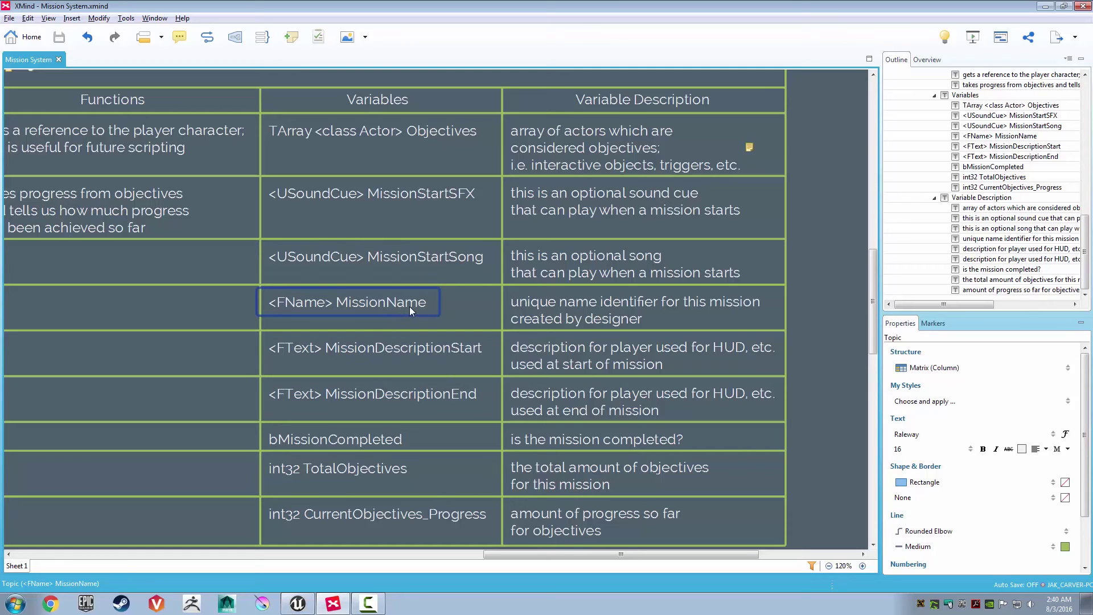
pyautogui.click(562, 313)
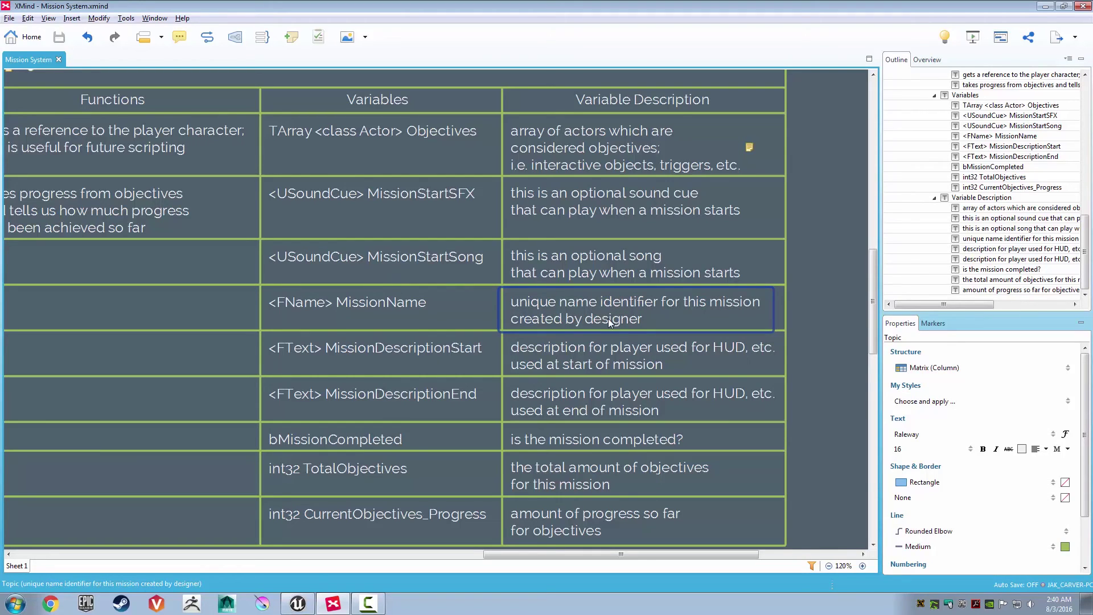
pyautogui.click(401, 306)
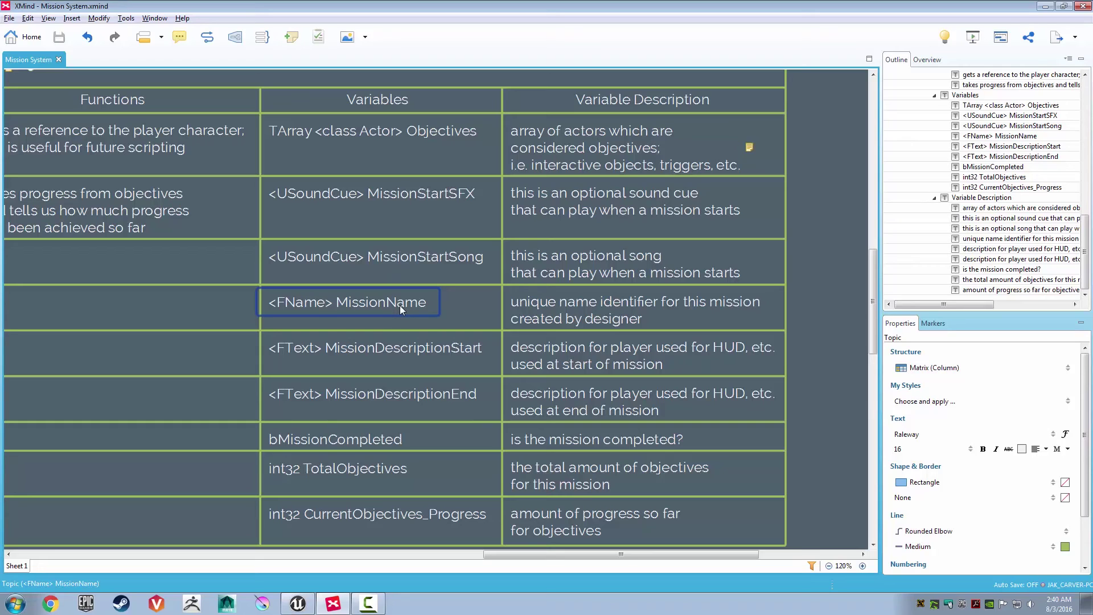
pyautogui.click(406, 352)
pyautogui.scroll(-2, 427, 341)
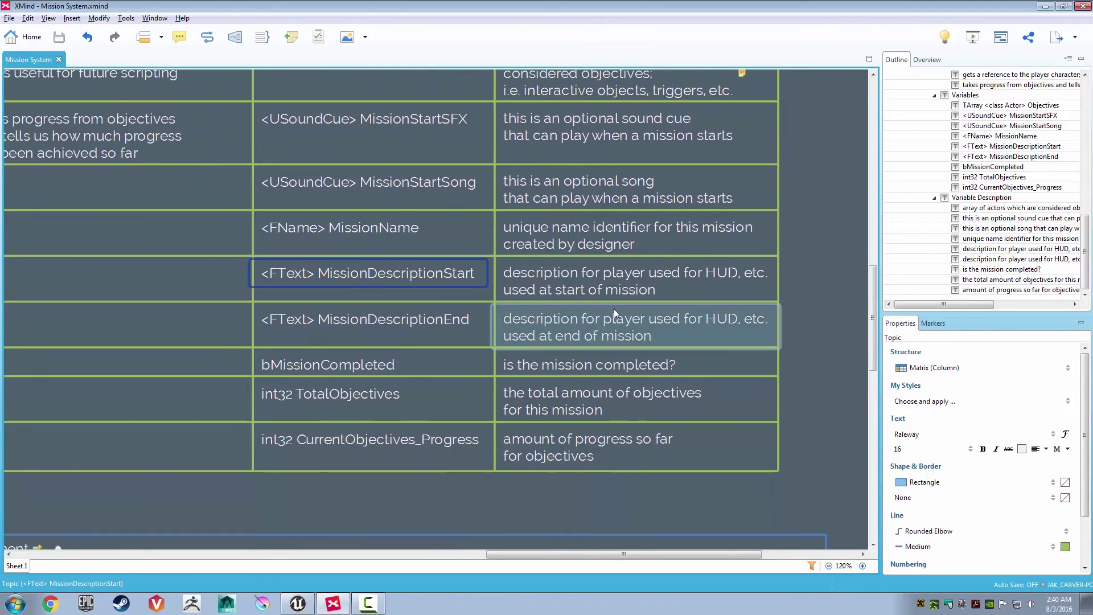
pyautogui.click(586, 288)
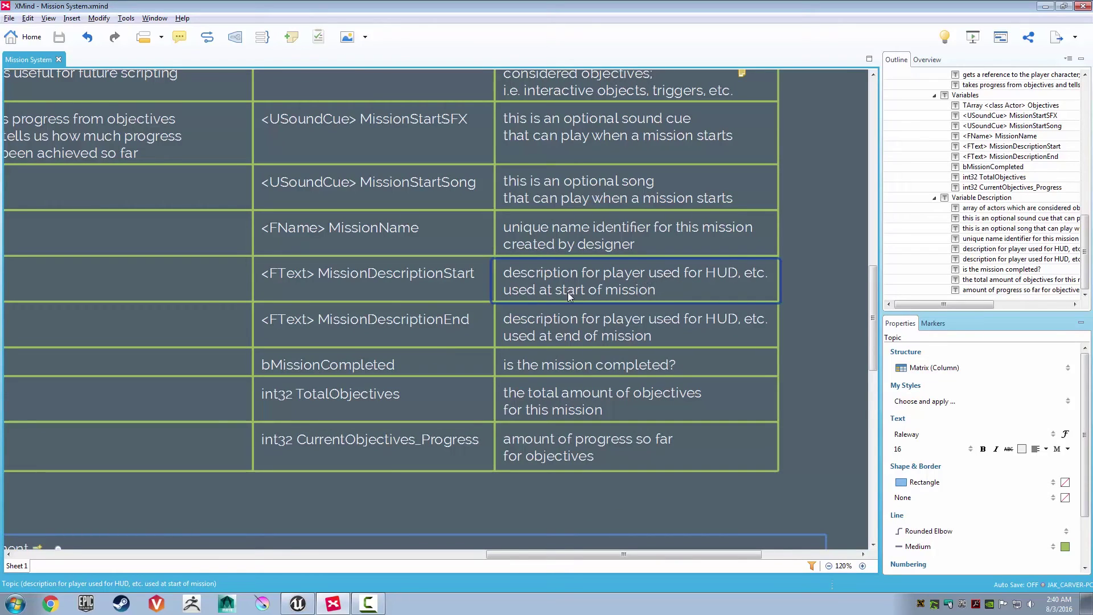
pyautogui.click(423, 322)
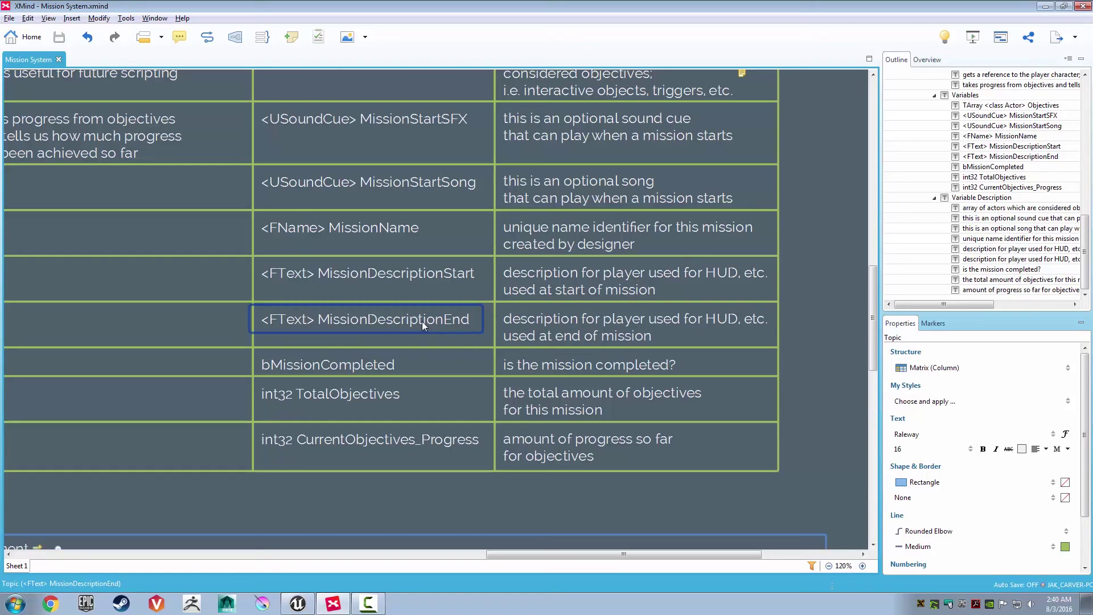
pyautogui.click(570, 327)
pyautogui.click(433, 323)
pyautogui.moveTo(441, 343)
pyautogui.mouseDown()
pyautogui.moveTo(441, 394)
pyautogui.moveTo(449, 337)
pyautogui.mouseUp()
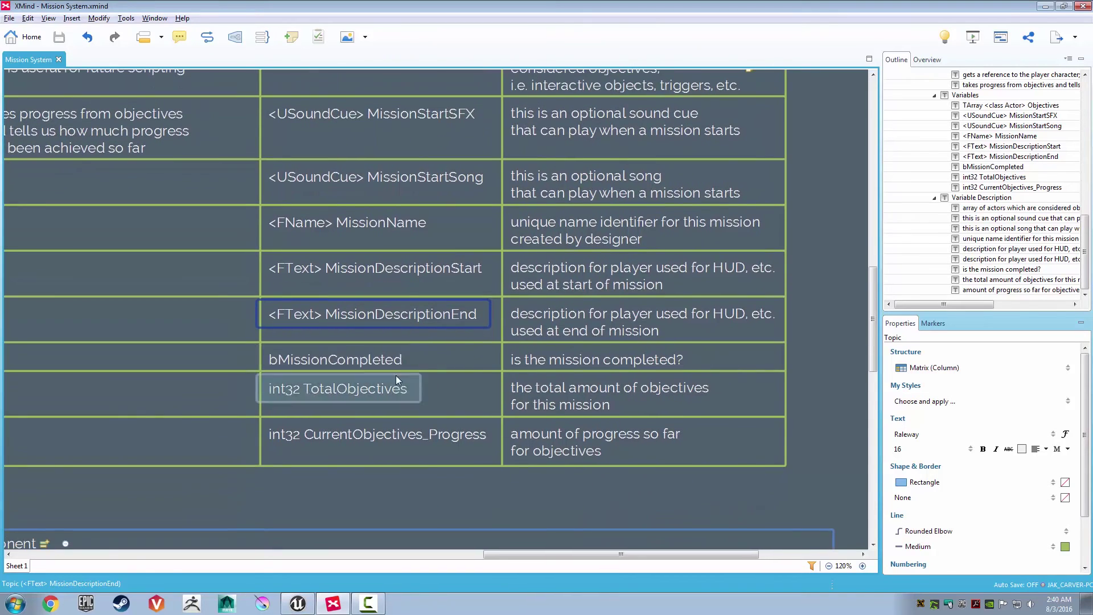
# Inspect the bMissionCompleted variable and its description in the MissionManager table
pyautogui.click(409, 367)
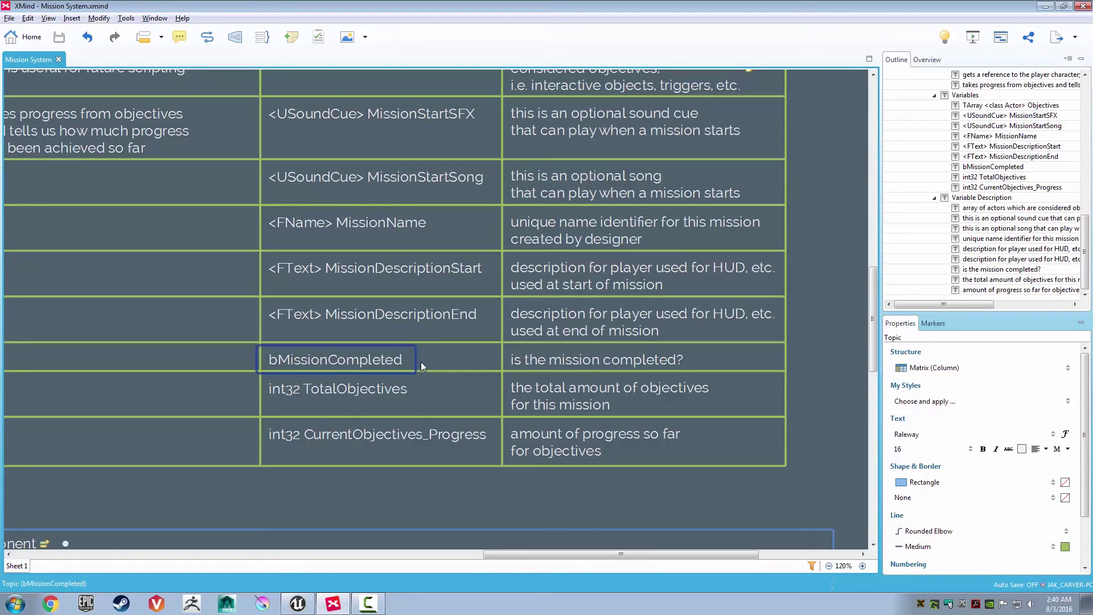
pyautogui.click(577, 366)
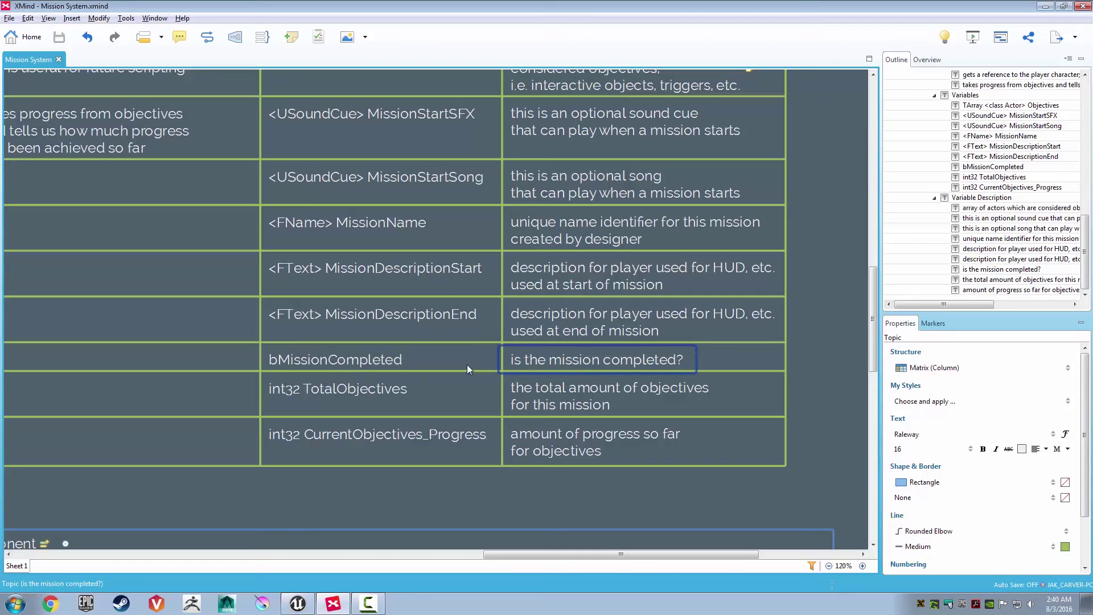
pyautogui.moveTo(464, 363); pyautogui.dragTo(443, 353)
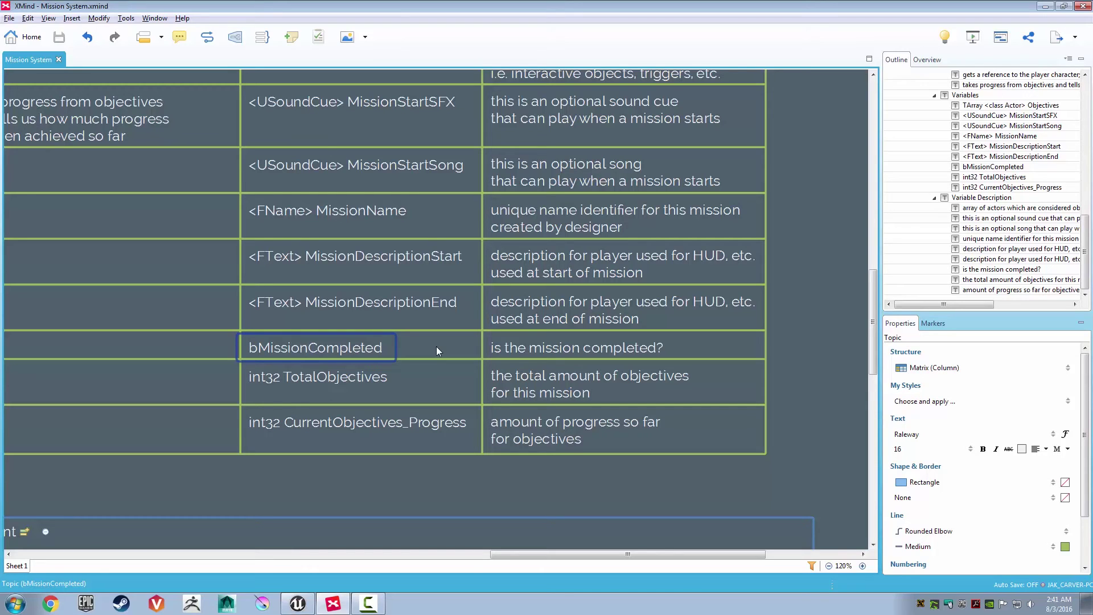
# Read the TotalObjectives and CurrentObjectives_Progress variables in the MissionManager table, including the TotalObjectives description
pyautogui.click(371, 383)
pyautogui.click(374, 421)
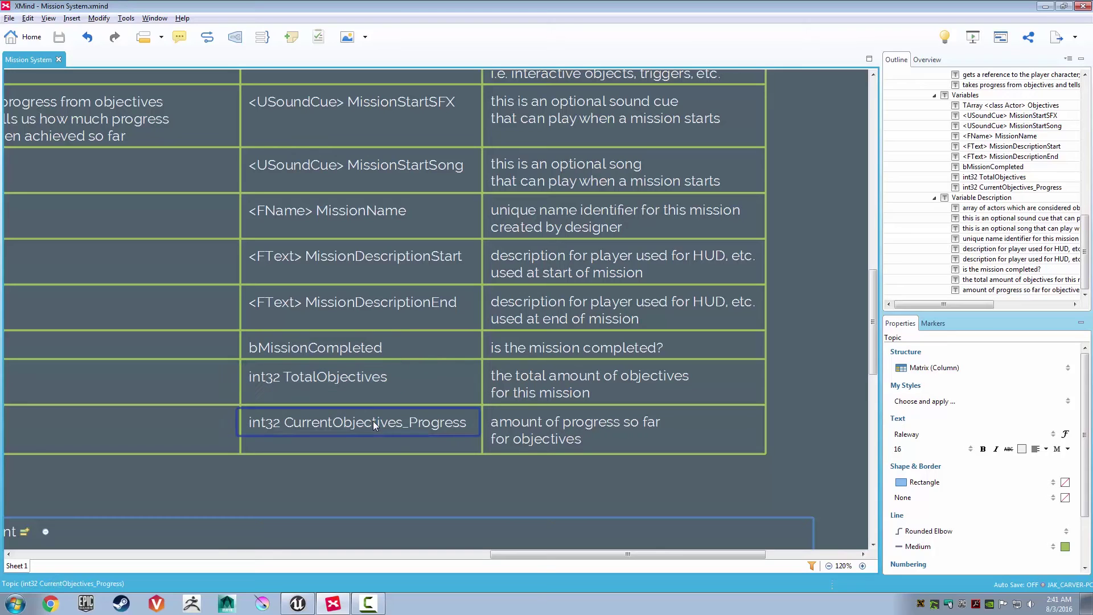
pyautogui.click(371, 377)
pyautogui.click(366, 422)
pyautogui.click(365, 376)
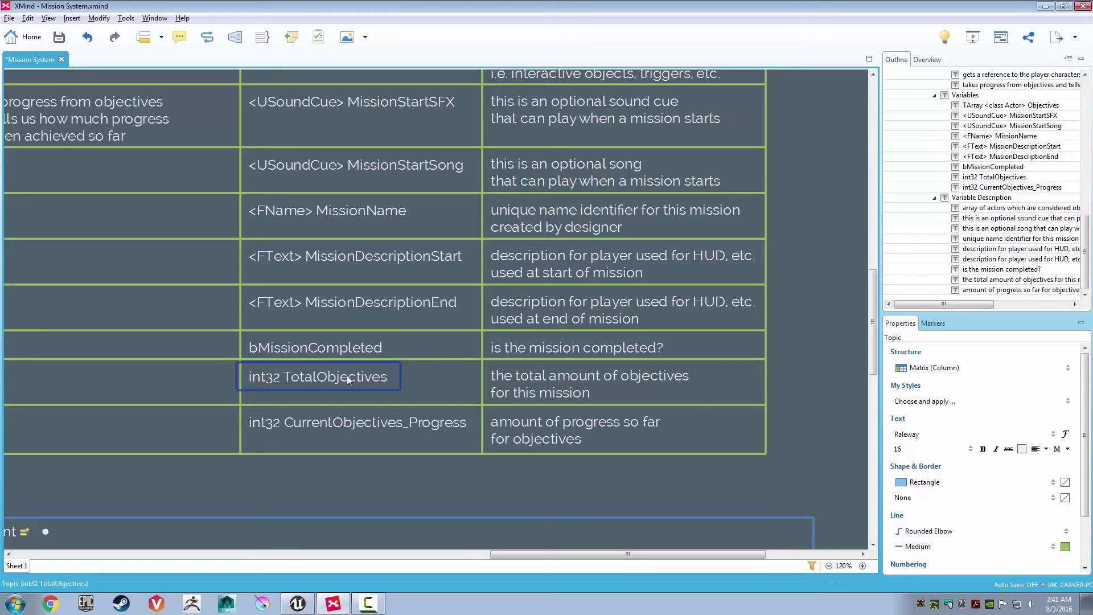
pyautogui.click(541, 392)
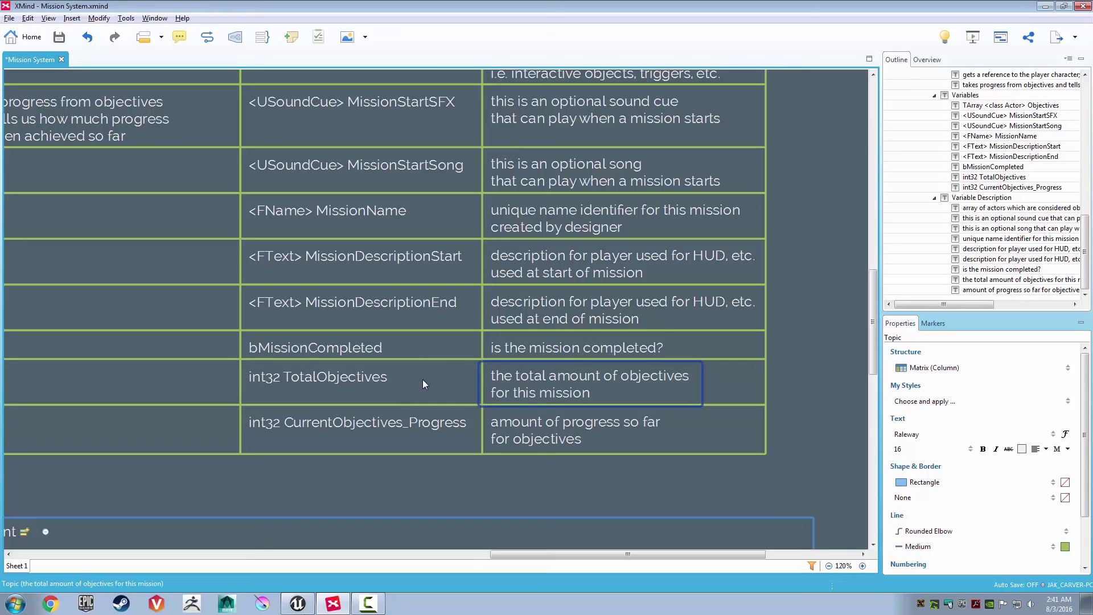
pyautogui.click(367, 377)
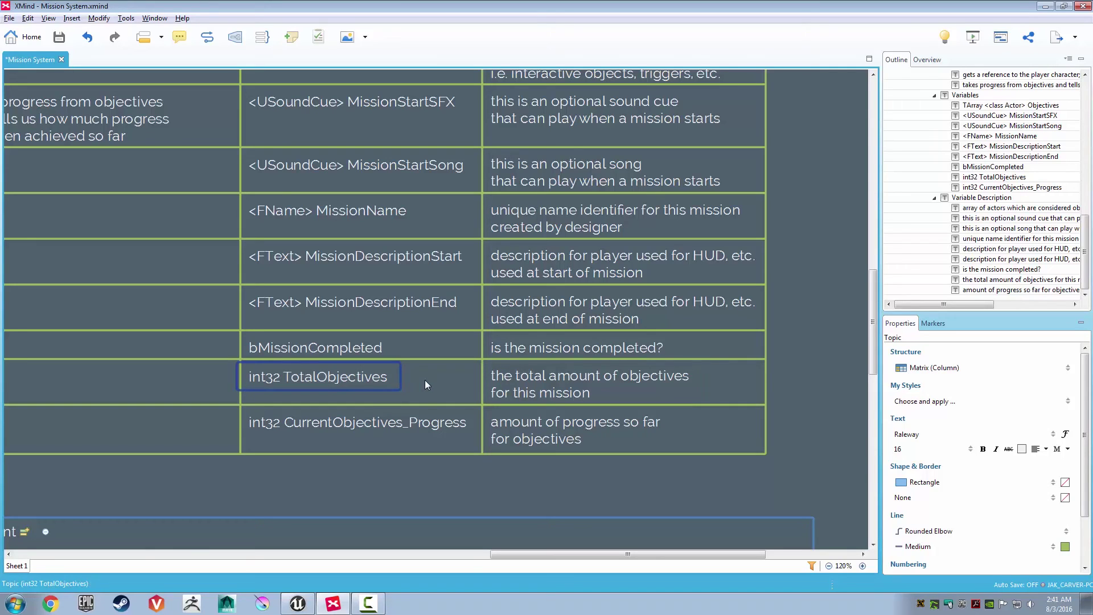
# Relate the Objectives array in the MissionManager table to the CurrentObjectives_Progress and TotalObjectives variables
pyautogui.scroll(5, 426, 377)
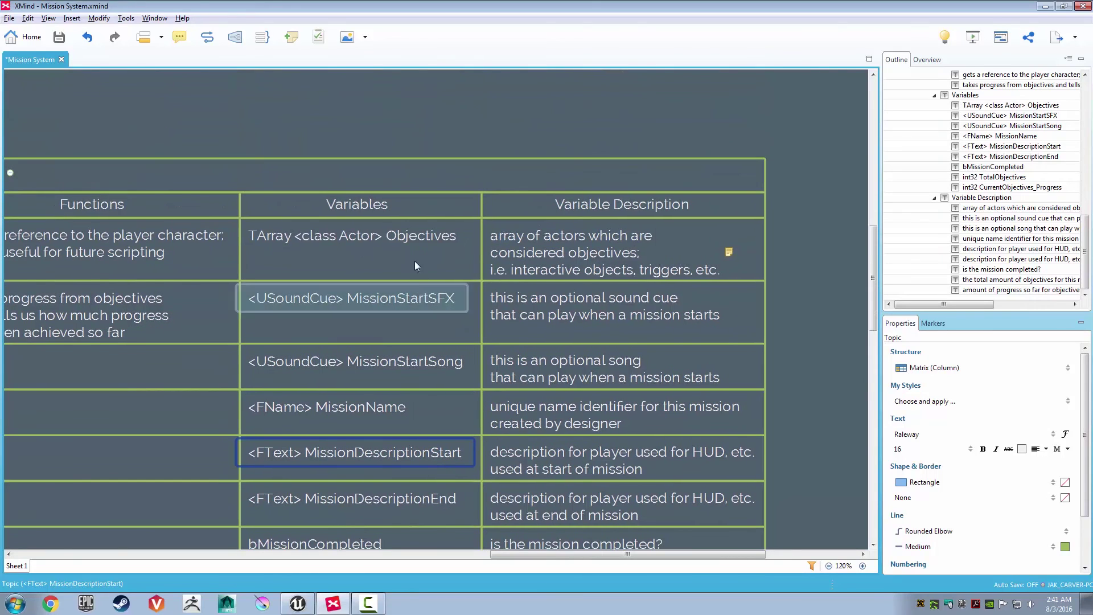
pyautogui.click(414, 242)
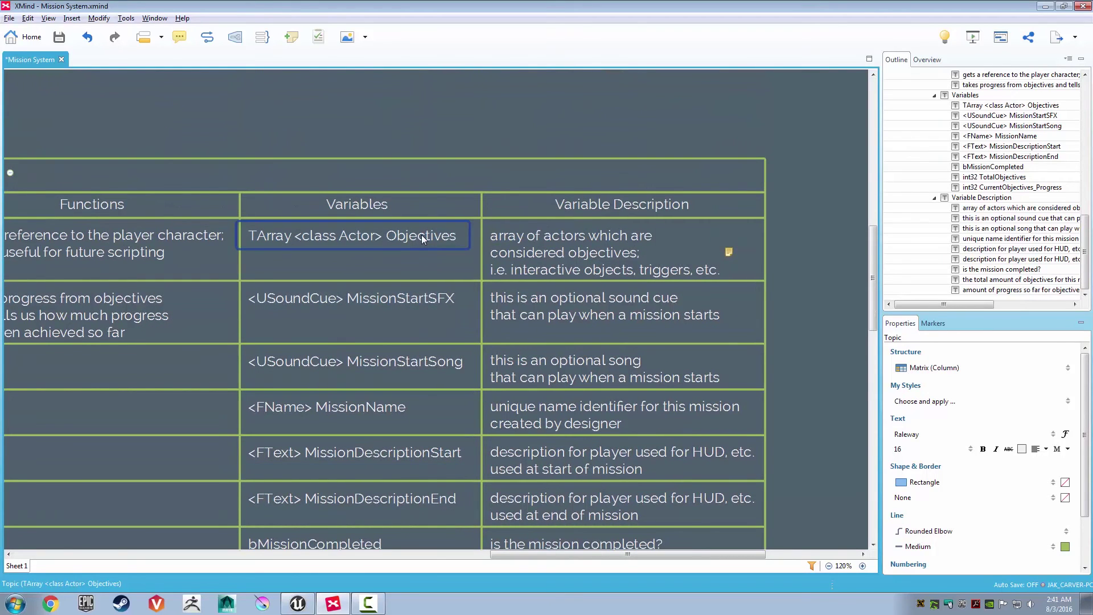
pyautogui.scroll(-7, 437, 352)
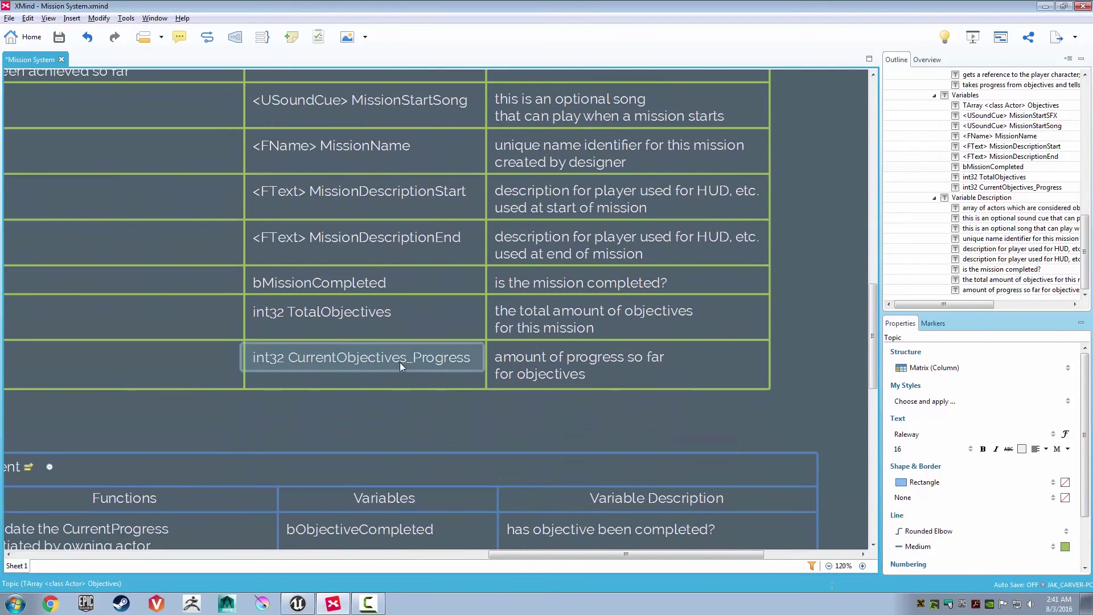
pyautogui.click(400, 361)
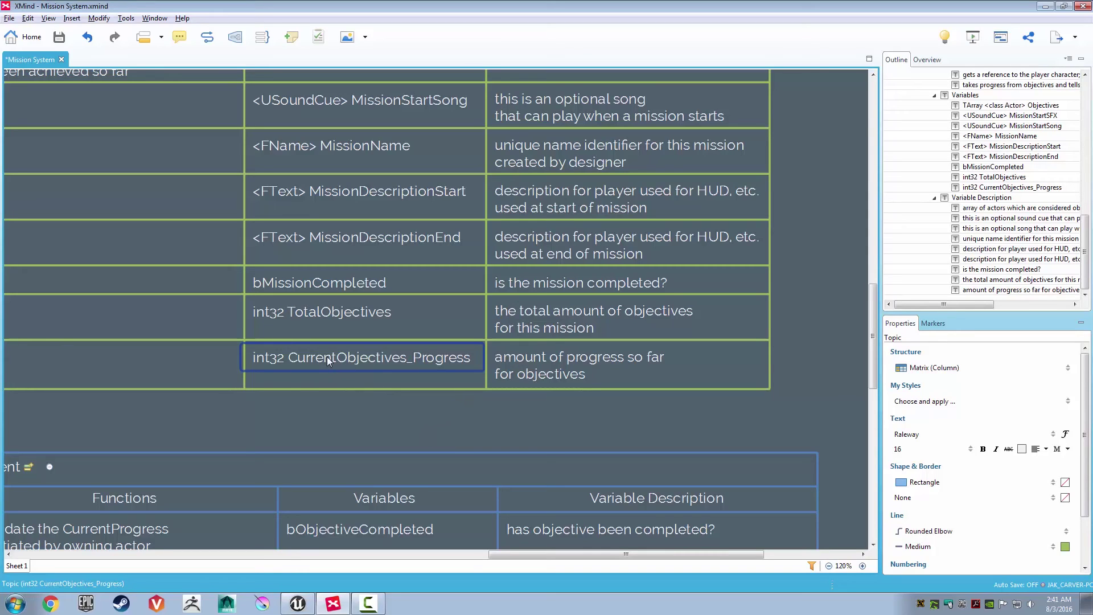
pyautogui.click(342, 312)
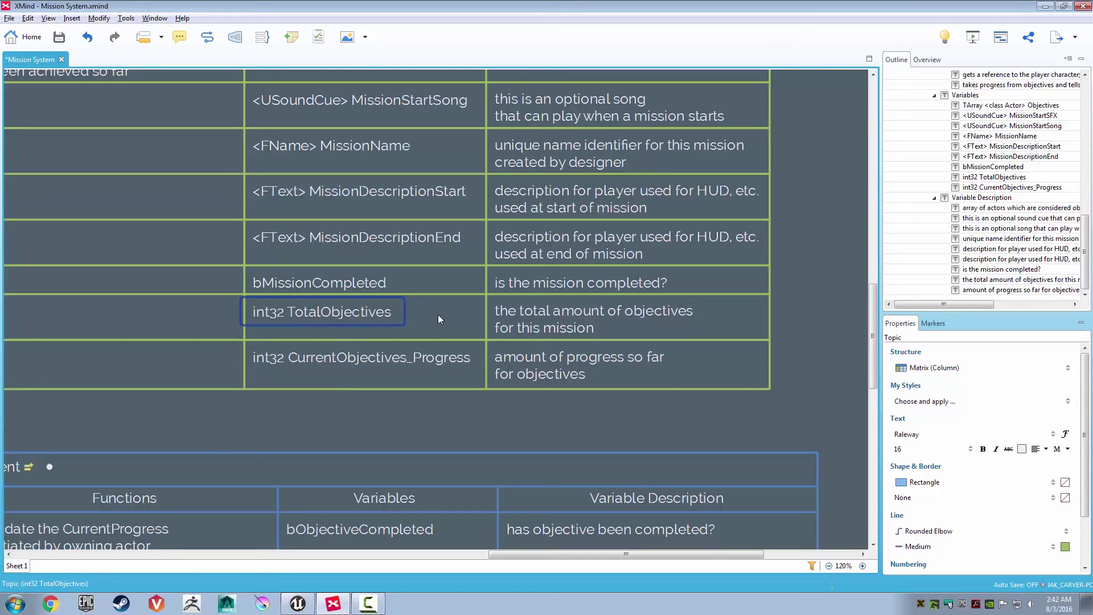
# Recheck bMissionCompleted, MissionDescriptionStart and MissionDescriptionEnd, and look over the MissionManager table as a whole
pyautogui.click(348, 287)
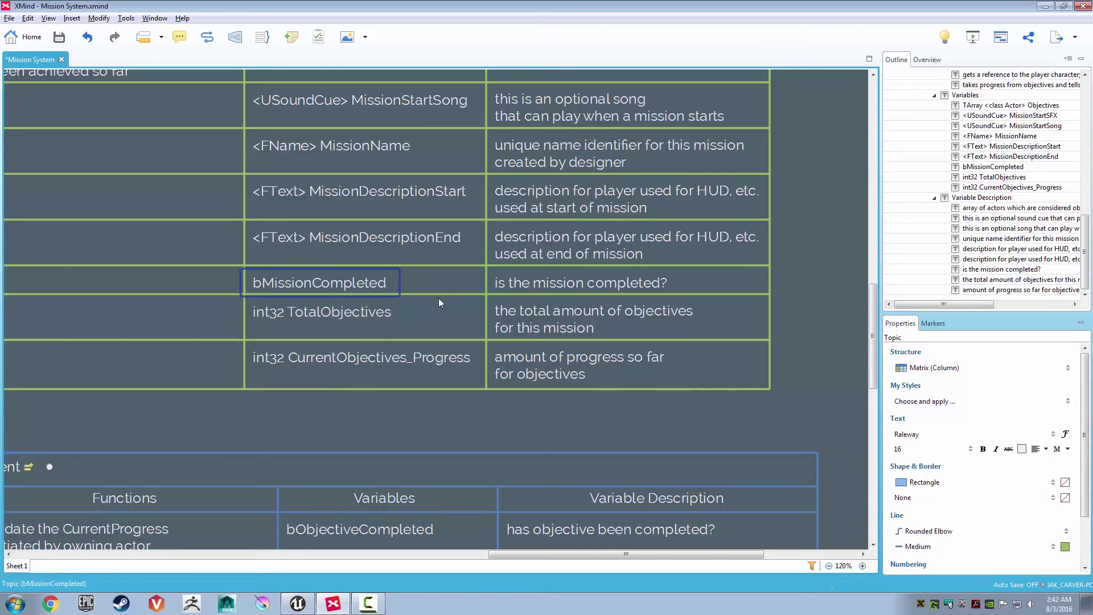
pyautogui.scroll(3, 428, 284)
pyautogui.click(428, 291)
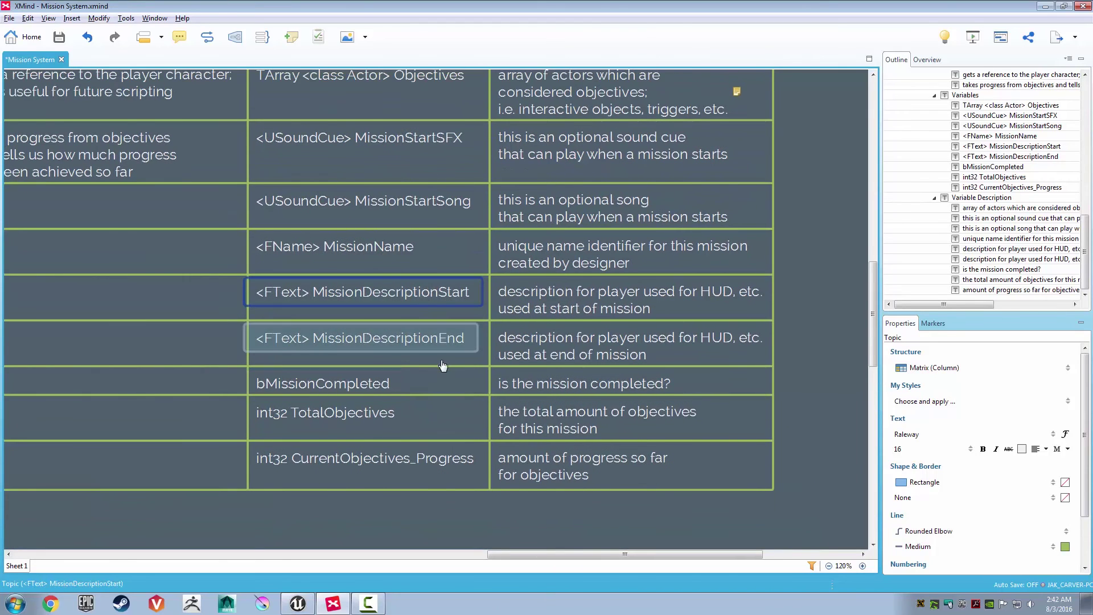
pyautogui.scroll(1, 442, 365)
pyautogui.click(441, 380)
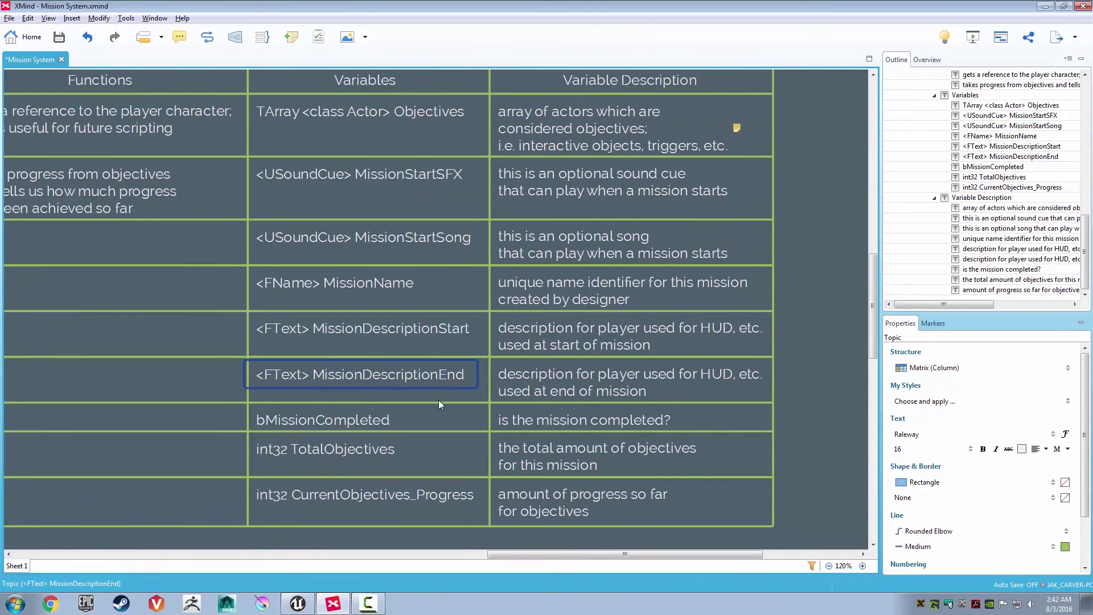
pyautogui.scroll(-5, 434, 439)
pyautogui.click(428, 390)
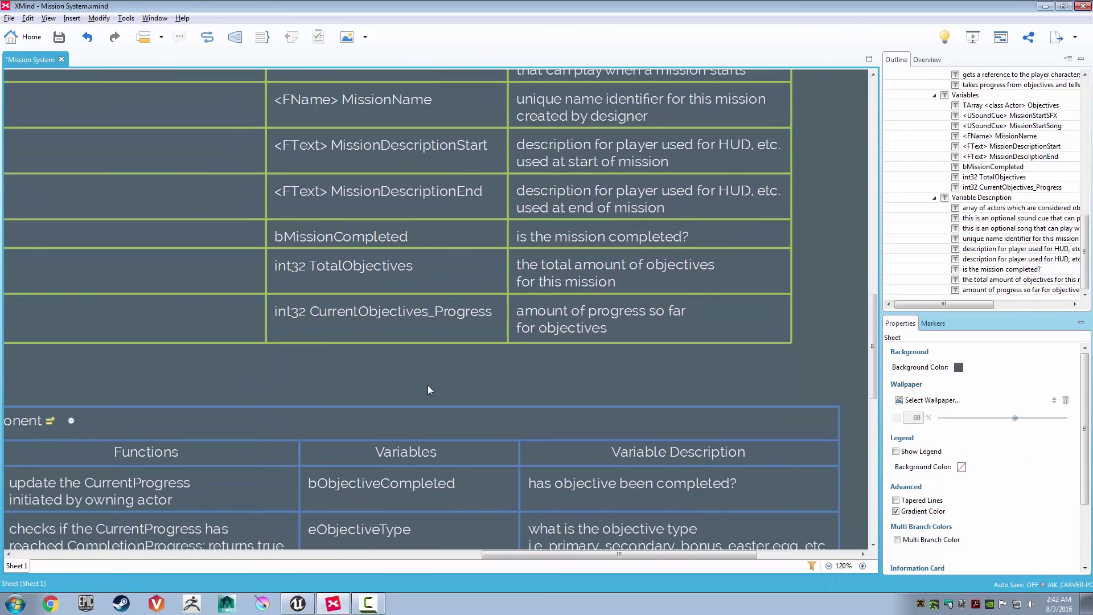
pyautogui.moveTo(317, 385); pyautogui.dragTo(502, 446)
pyautogui.moveTo(405, 262); pyautogui.dragTo(445, 419)
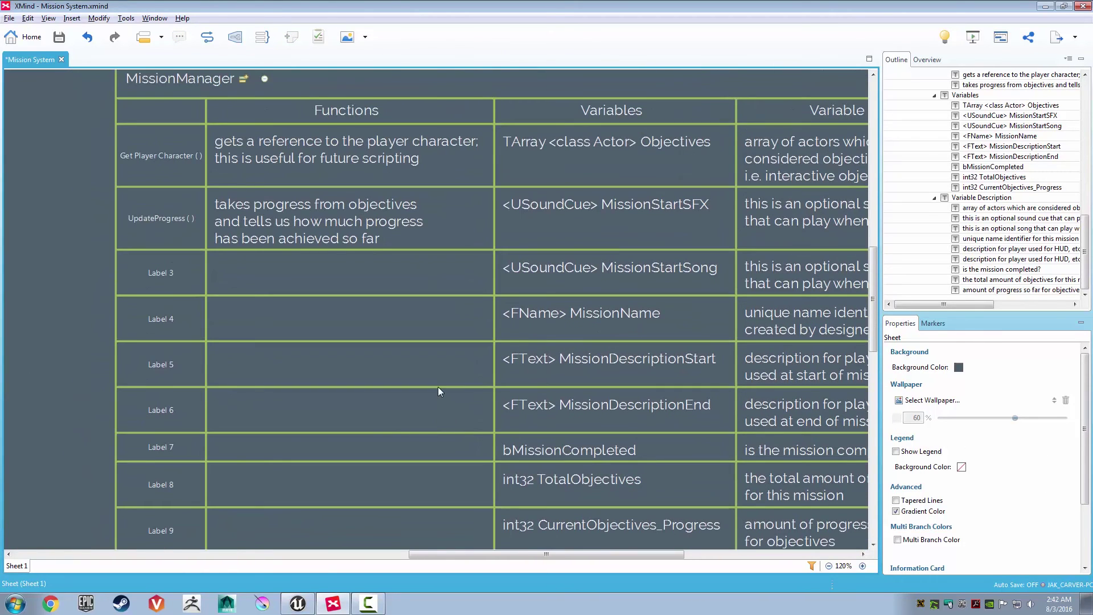
pyautogui.scroll(-1, 438, 387)
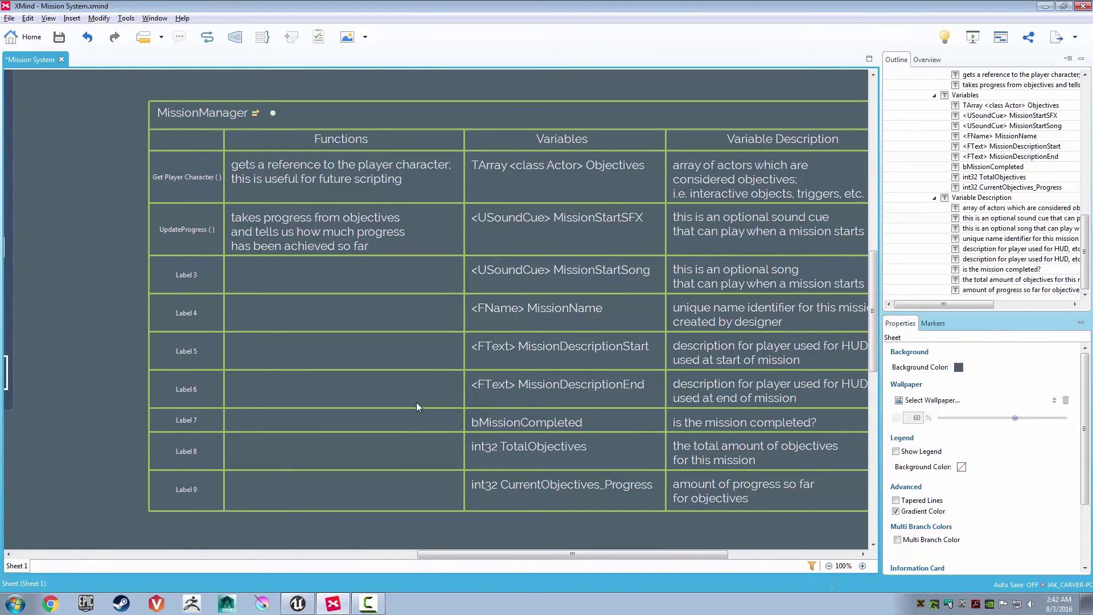
# Go to the Objective Component table below MissionManager and save the mind map
pyautogui.scroll(-10, 333, 431)
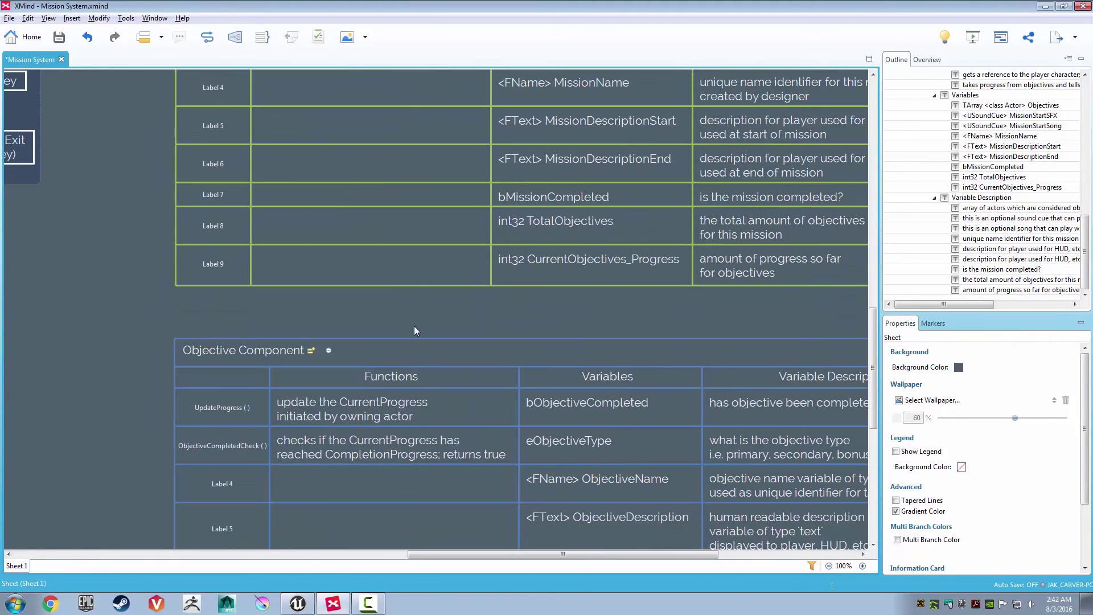
pyautogui.scroll(3, 415, 247)
pyautogui.scroll(-1, 366, 339)
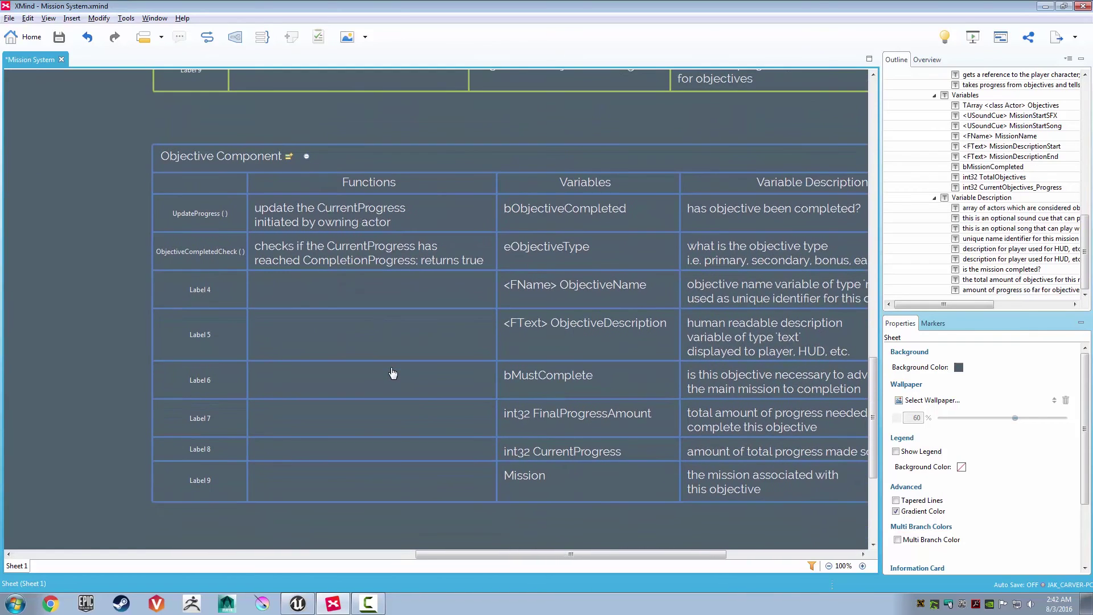
pyautogui.hotkey('ctrl', 's')
# Examine the UpdateProgress and ObjectiveCompletedCheck function descriptions in the Objective Component table
pyautogui.moveTo(388, 333); pyautogui.dragTo(374, 333)
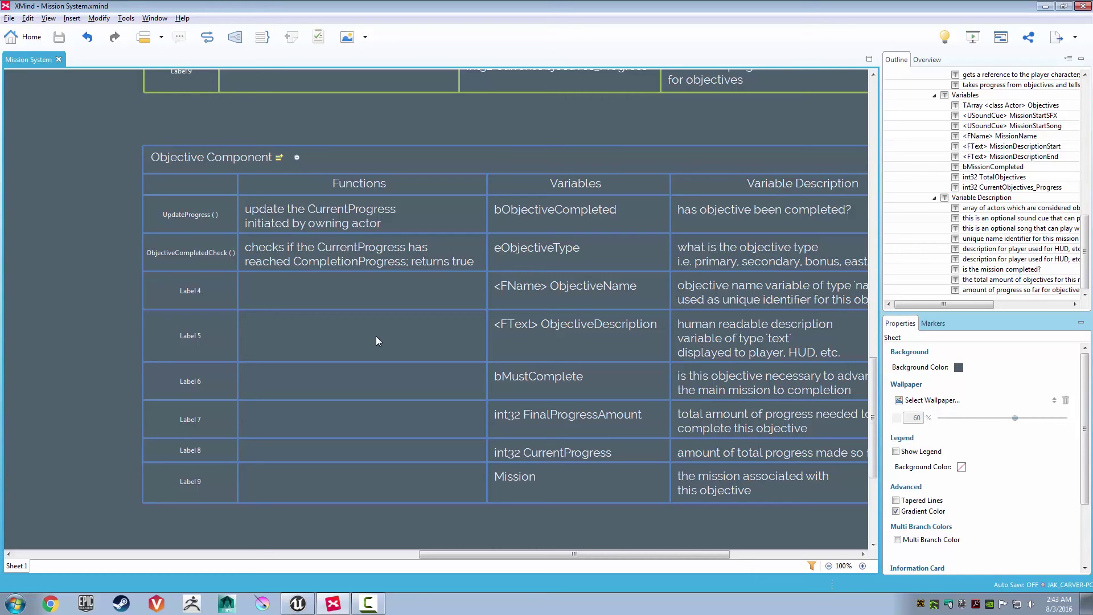
pyautogui.moveTo(375, 337); pyautogui.dragTo(412, 348)
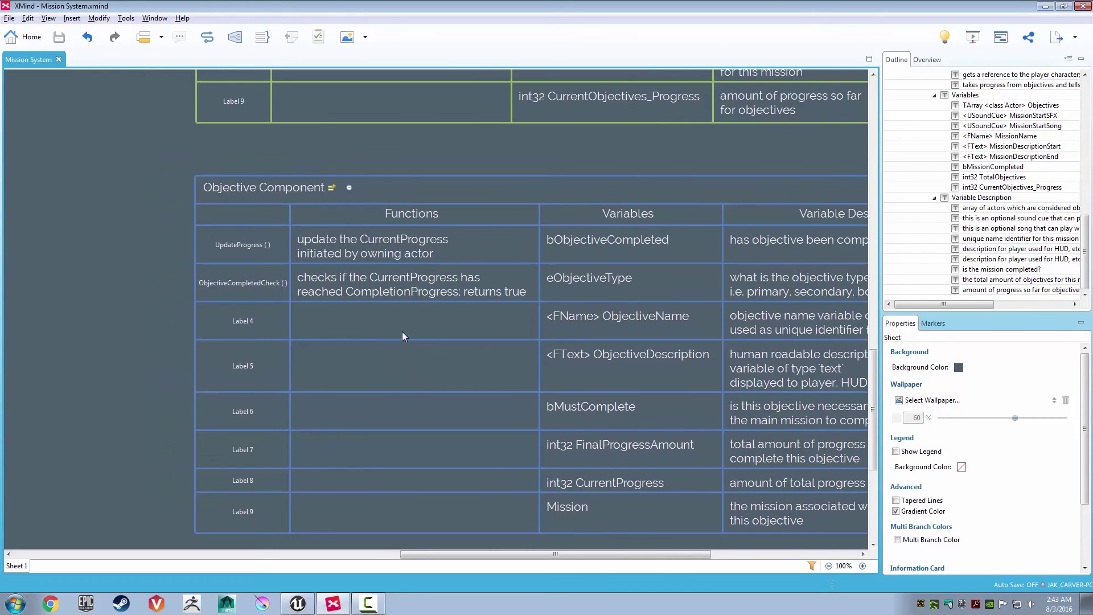
pyautogui.scroll(2, 402, 331)
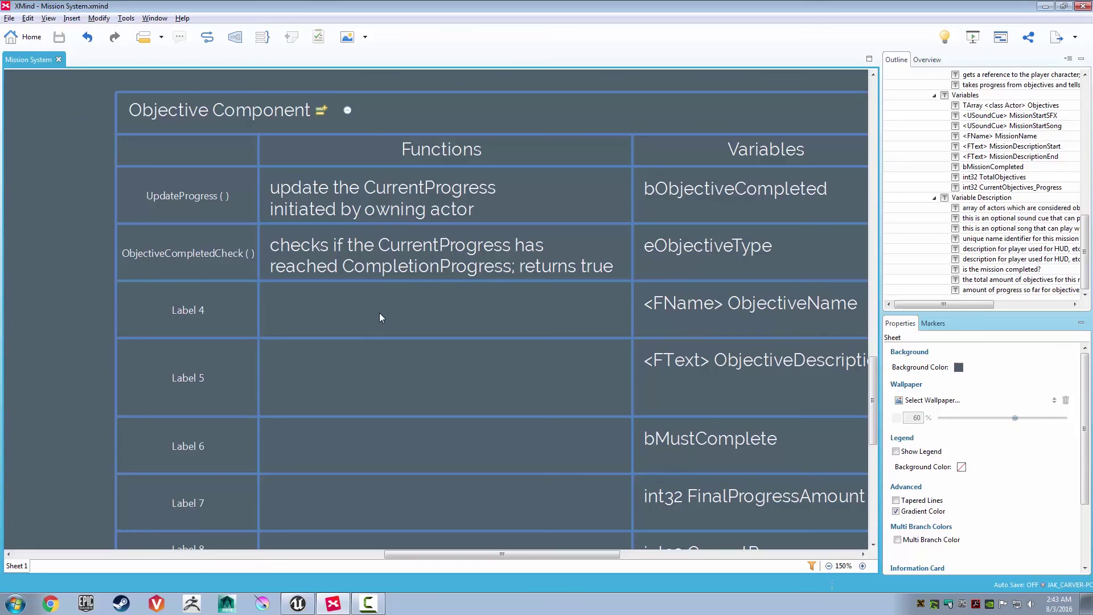
pyautogui.click(328, 204)
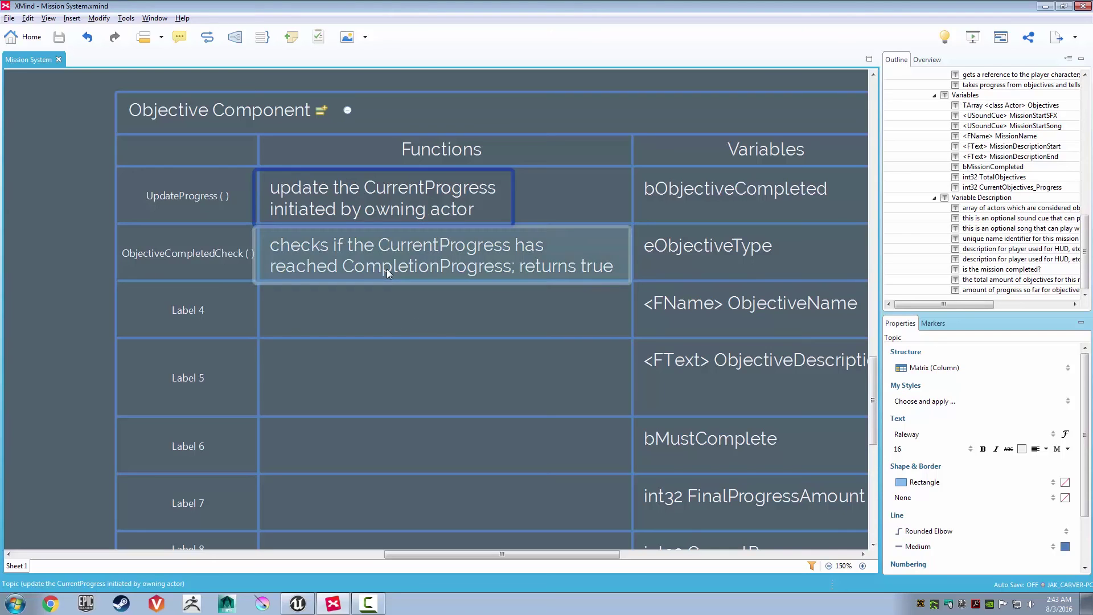
pyautogui.click(359, 270)
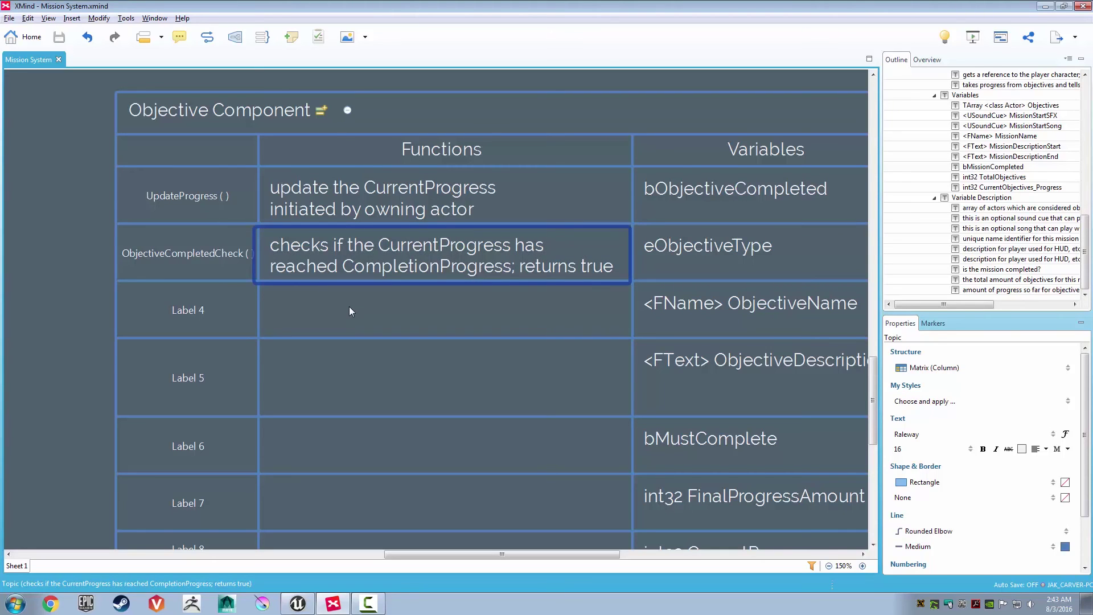
pyautogui.hscroll(2, 343, 298)
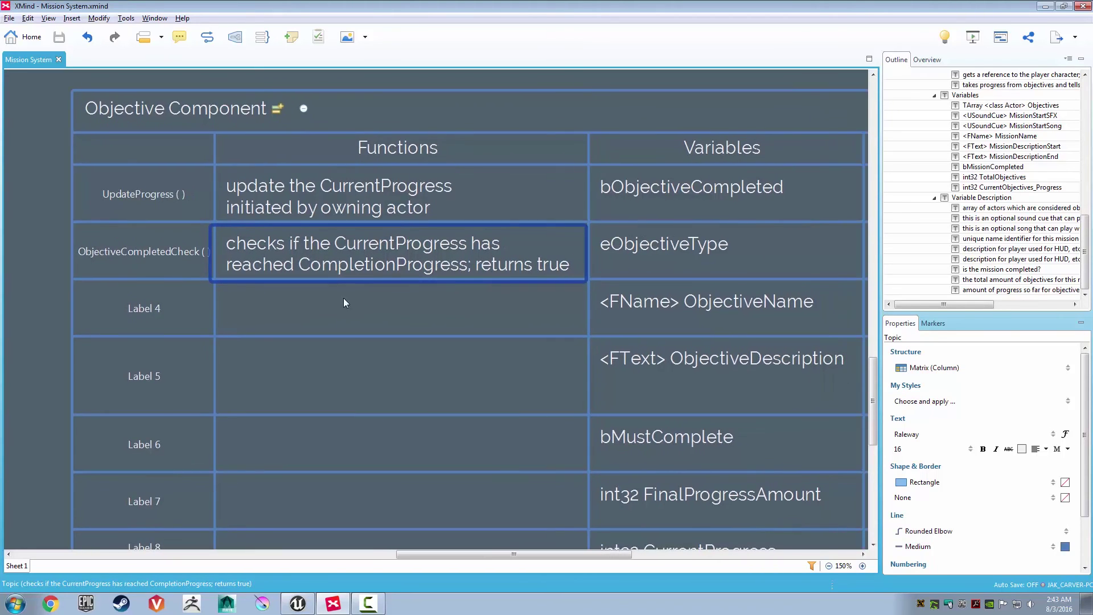
pyautogui.hscroll(1, 358, 300)
pyautogui.scroll(-1, 359, 301)
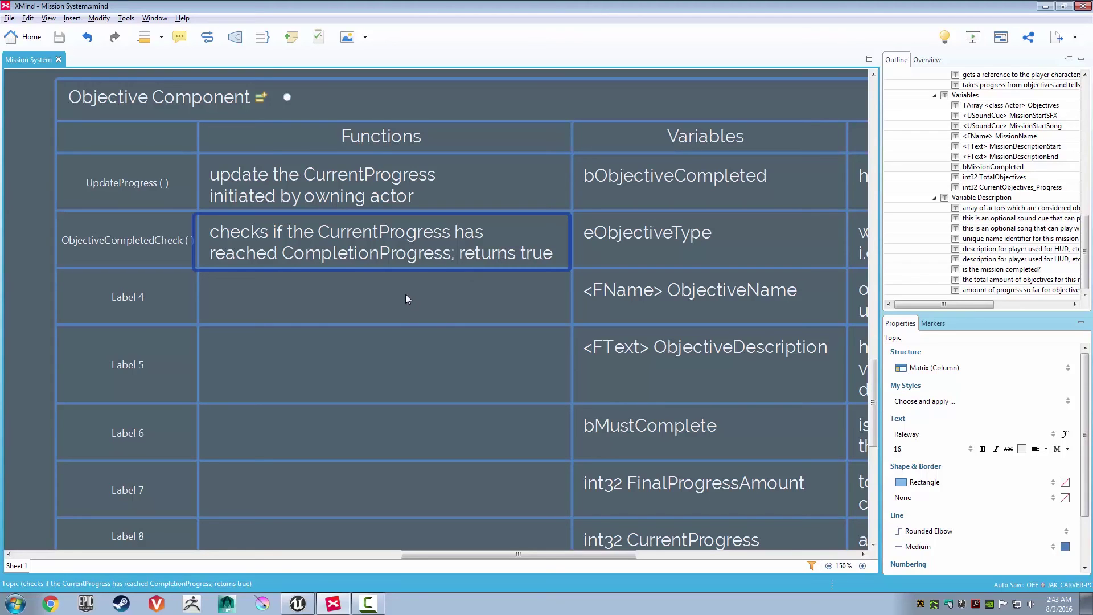
pyautogui.click(298, 193)
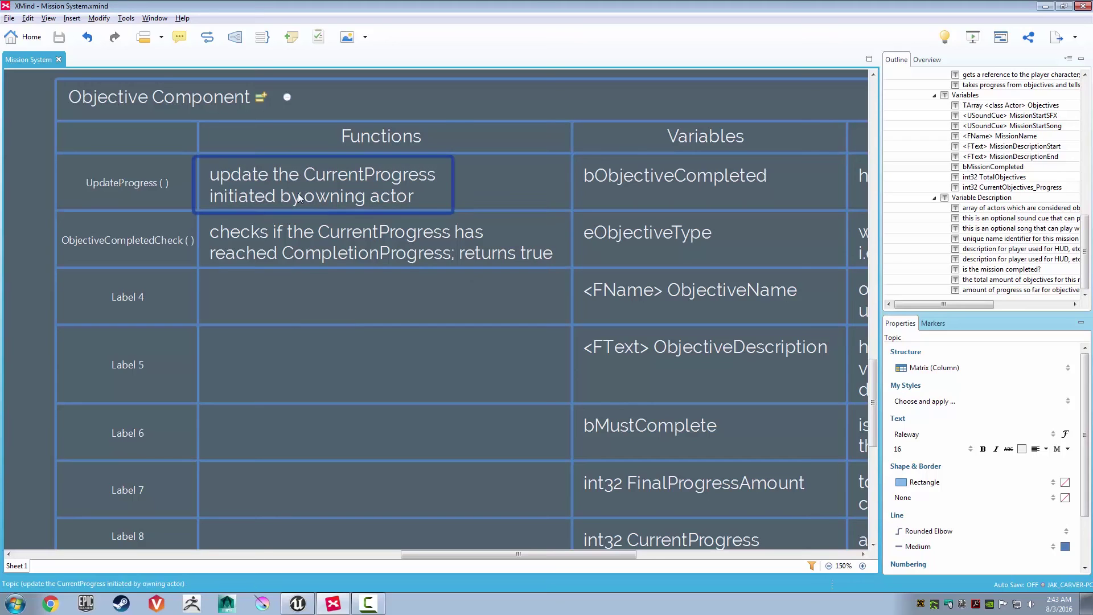
pyautogui.click(214, 259)
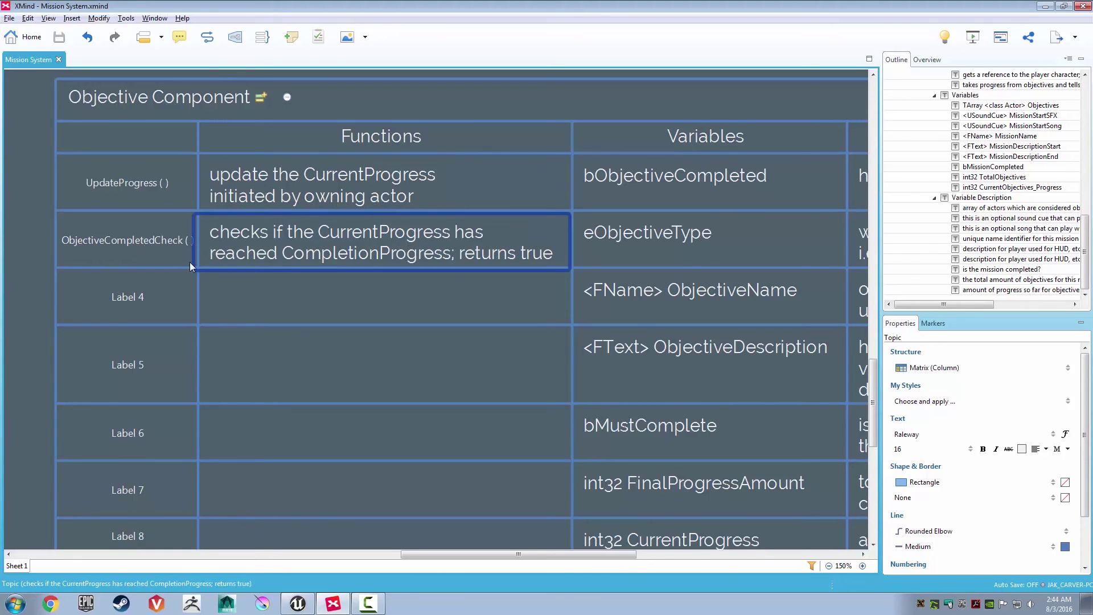
# Read the bObjectiveCompleted and eObjectiveType variables with their descriptions in the Objective Component table
pyautogui.hscroll(3, 425, 298)
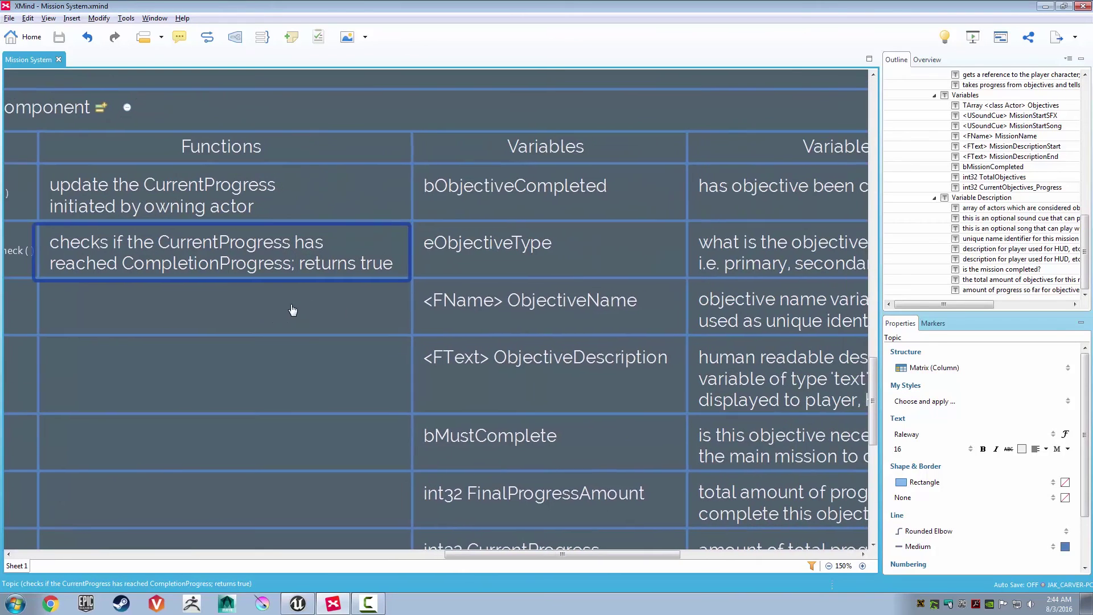
pyautogui.scroll(-2, 268, 301)
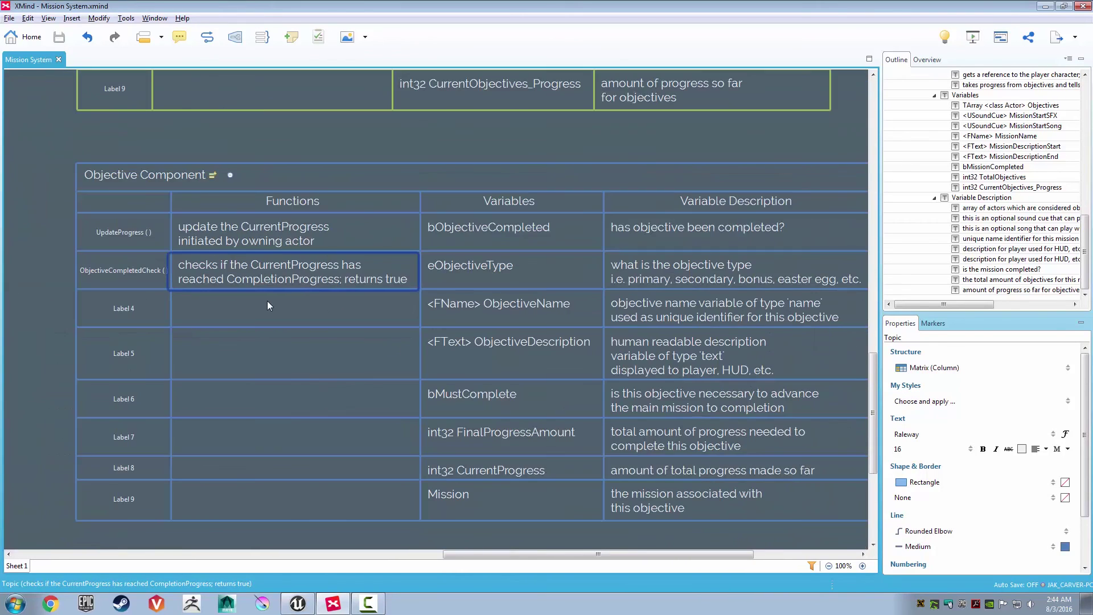
pyautogui.moveTo(339, 309); pyautogui.dragTo(265, 294)
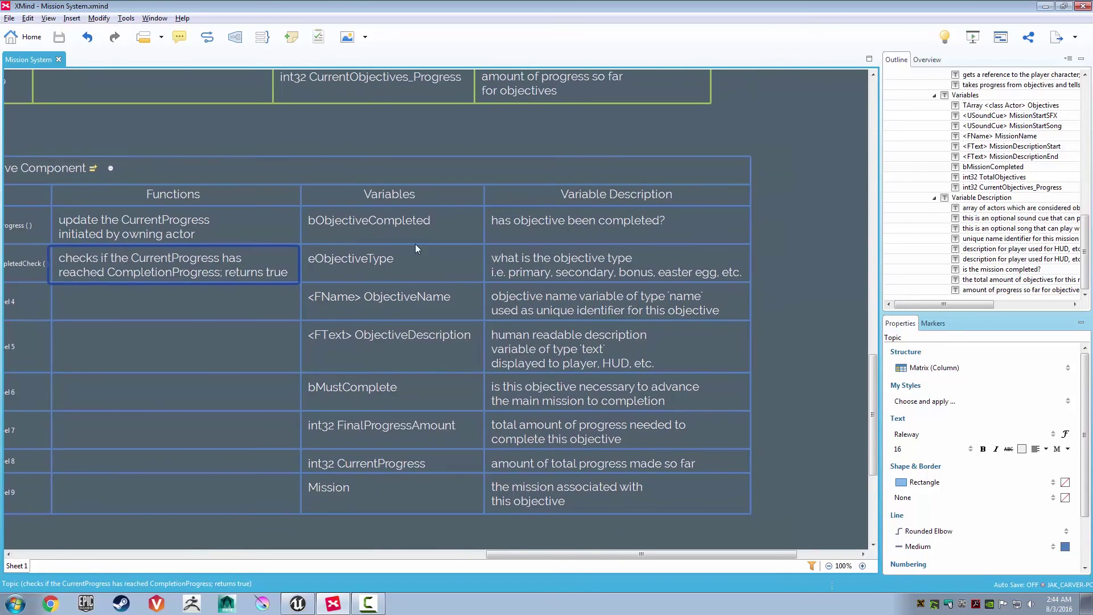
pyautogui.click(403, 223)
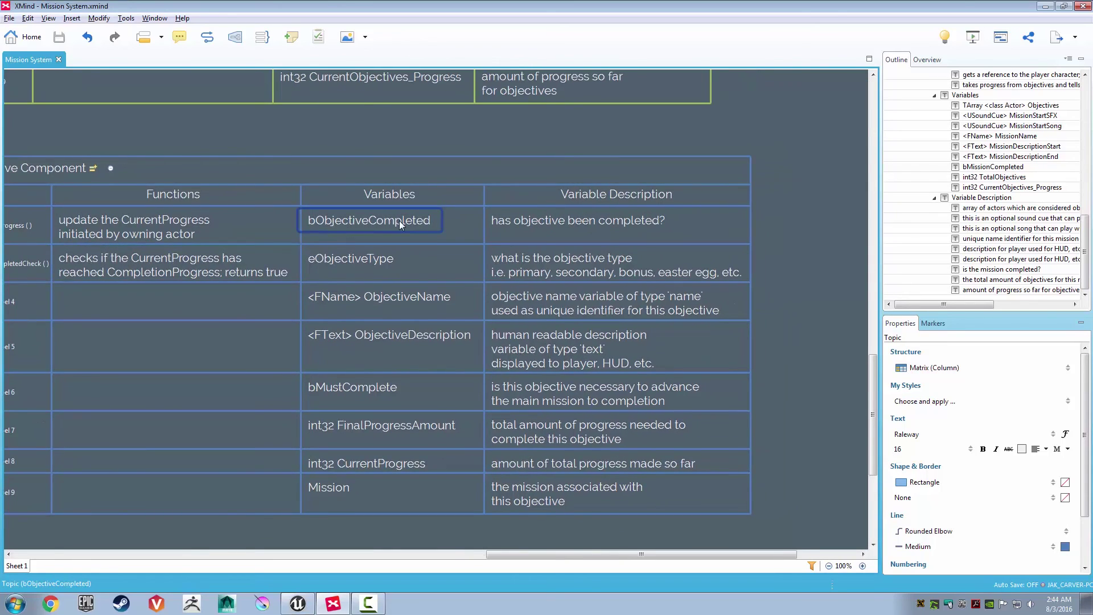
pyautogui.click(550, 218)
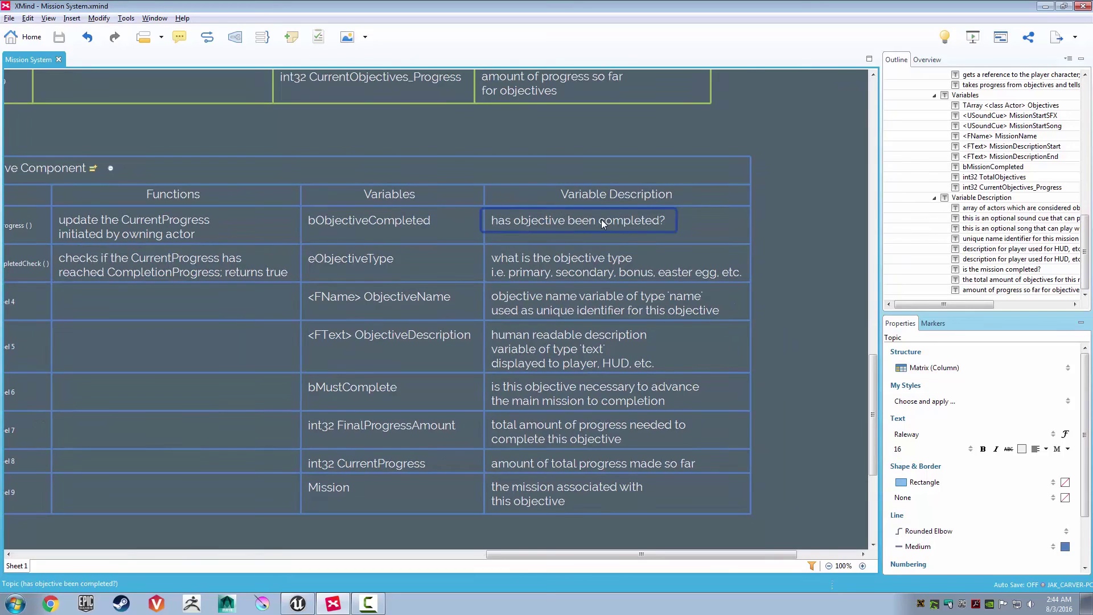
pyautogui.click(333, 265)
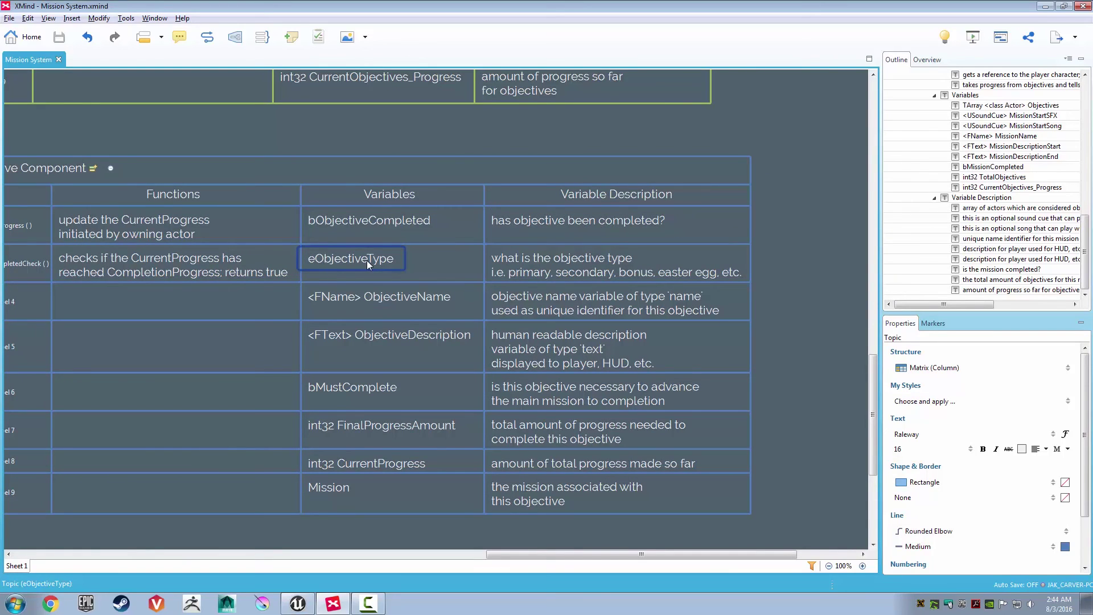
pyautogui.click(551, 270)
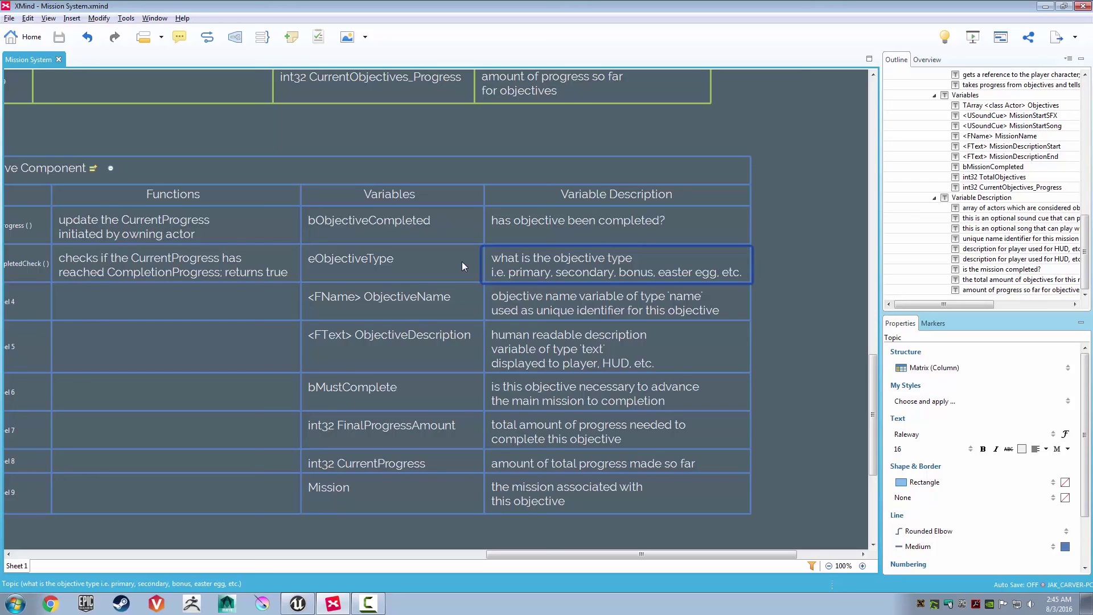
# Inspect the ObjectiveName and ObjectiveDescription variables together with their descriptions in the Objective Component table
pyautogui.scroll(-1, 449, 285)
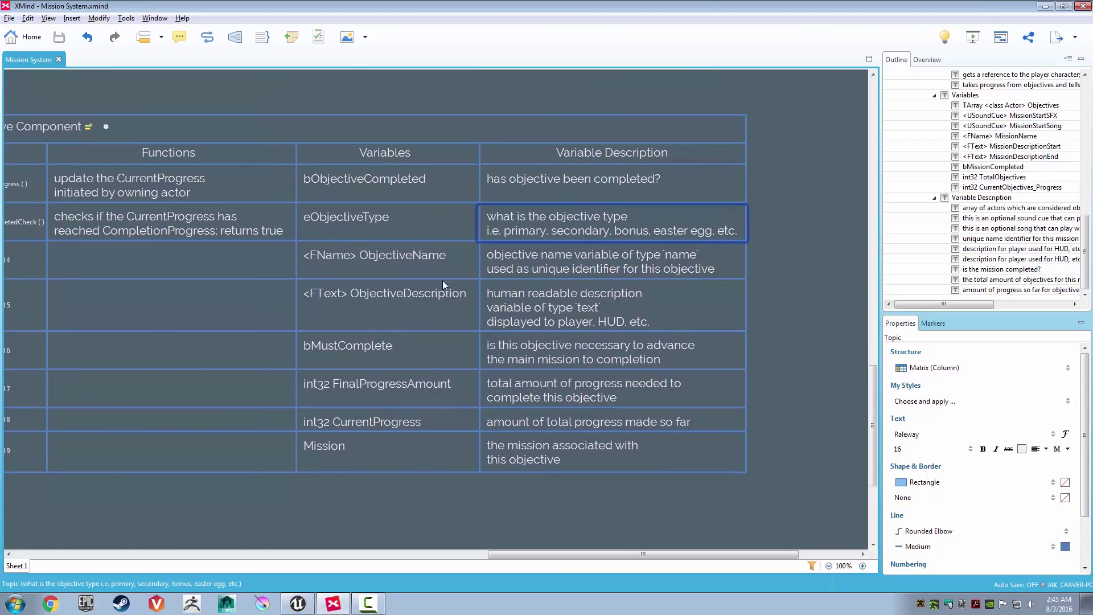
pyautogui.click(426, 261)
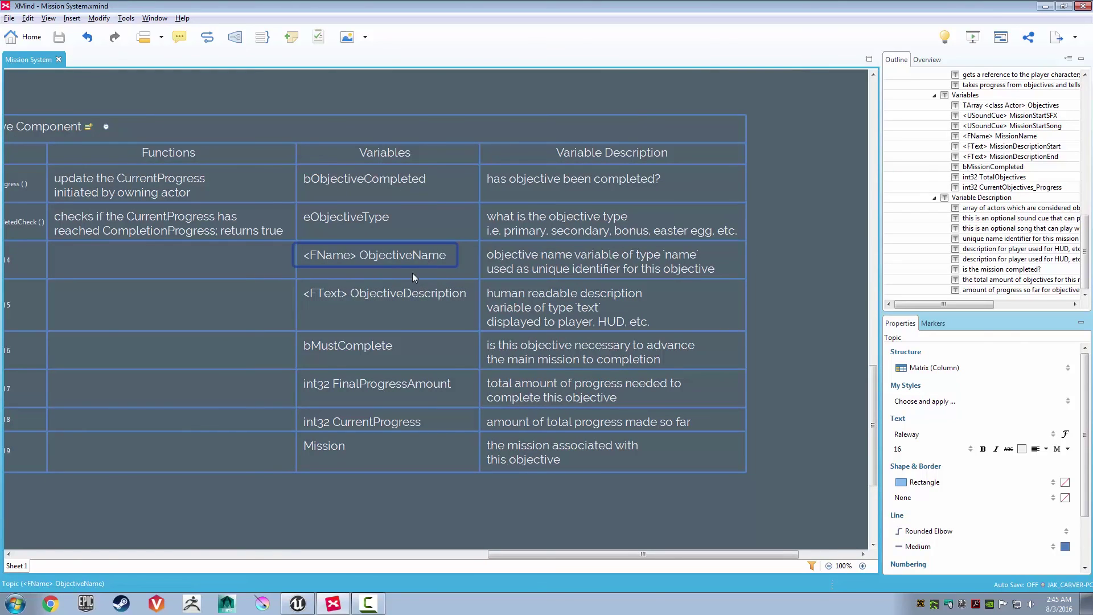
pyautogui.click(559, 268)
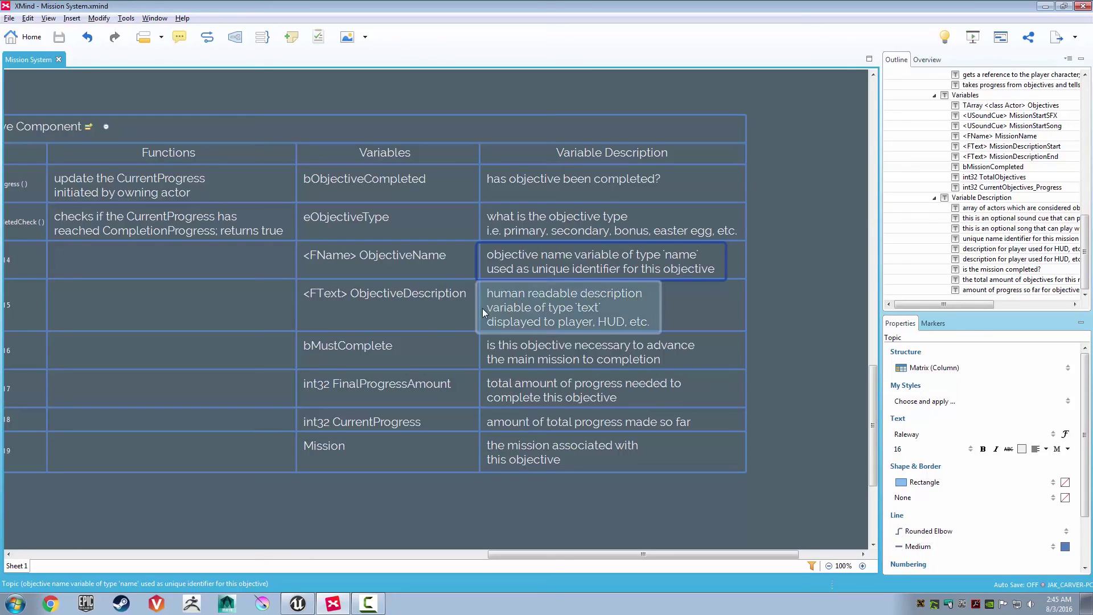
pyautogui.click(408, 293)
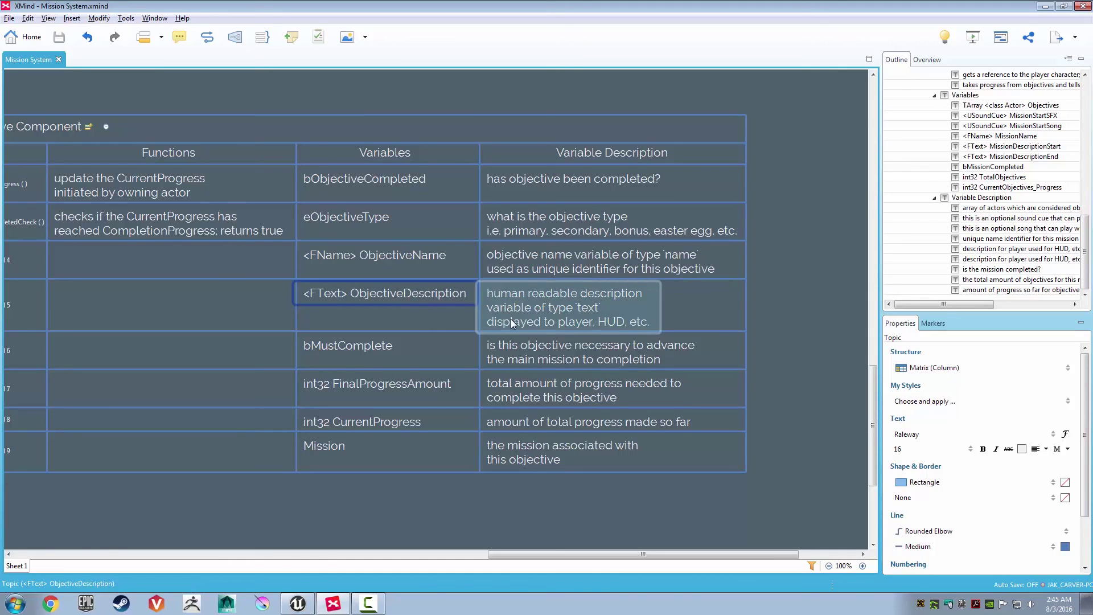
pyautogui.click(526, 312)
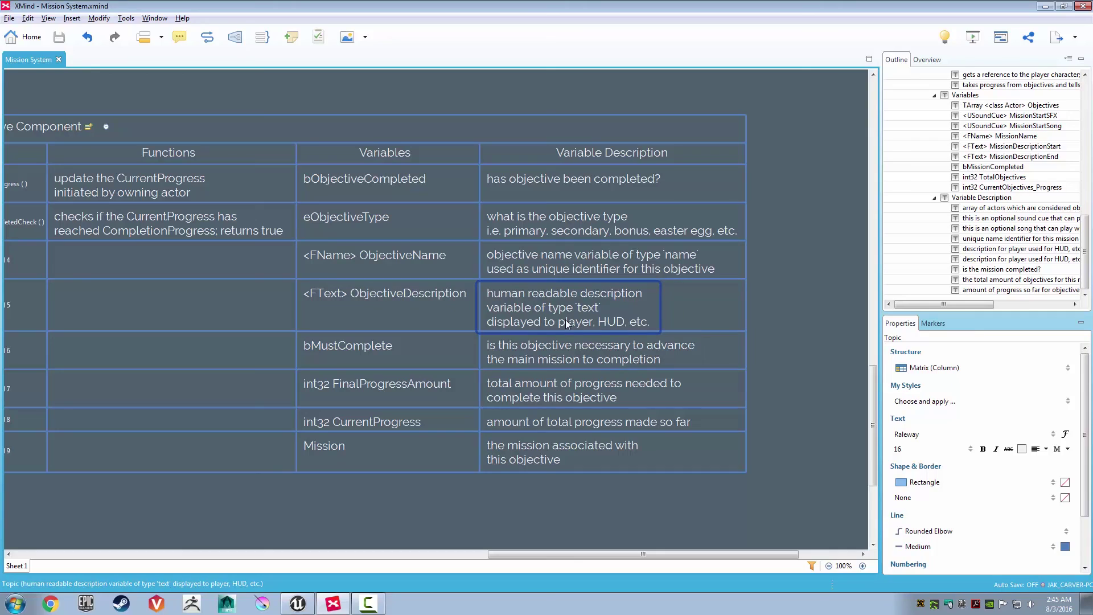
pyautogui.click(422, 296)
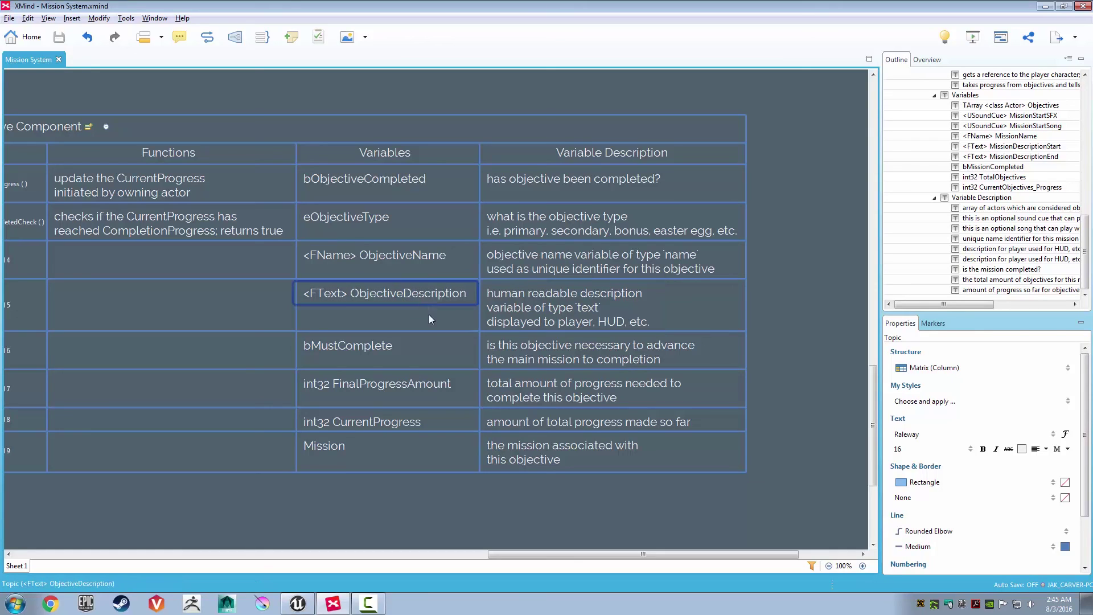